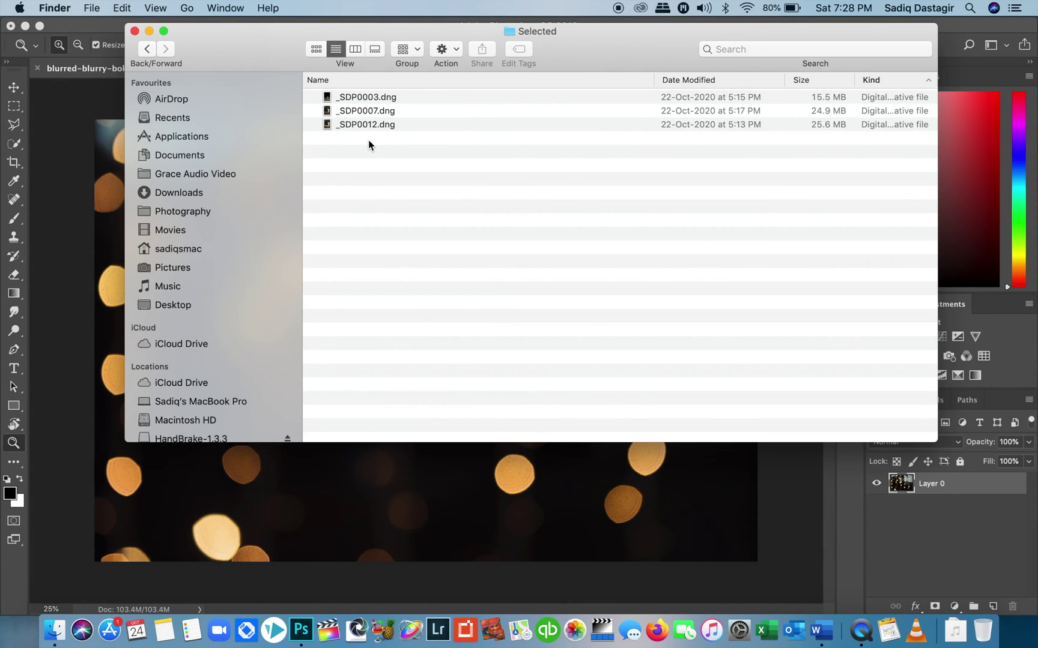
# - Open _SDP0003.dng in Camera Raw and set exposure to +0.55, contrast to +7 and highlights to +3
pyautogui.click(395, 100)
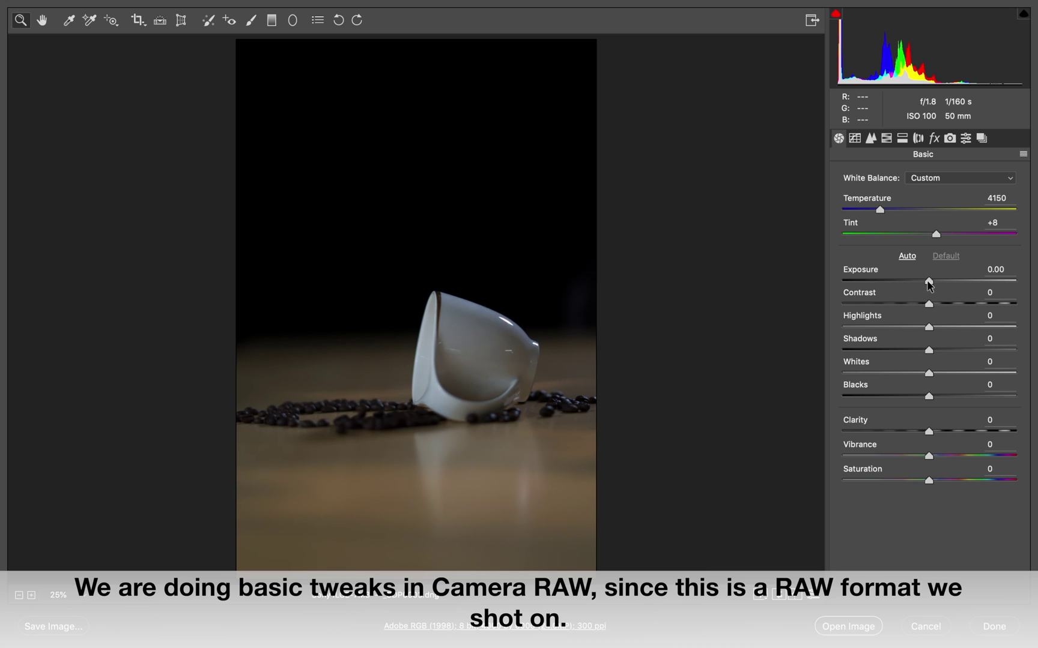
pyautogui.moveTo(929, 284); pyautogui.dragTo(933, 330)
pyautogui.moveTo(938, 289); pyautogui.dragTo(940, 287)
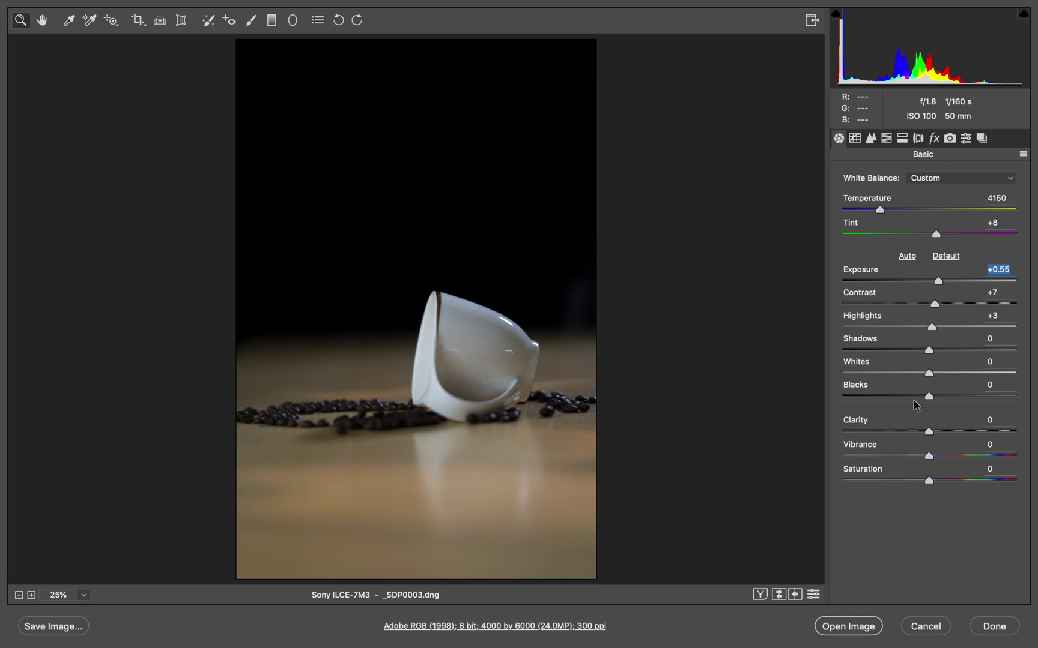
# - Raise the cup photo's blacks to +16 and shadows to +21, and open it in Photoshop
pyautogui.moveTo(929, 397)
pyautogui.mouseDown()
pyautogui.moveTo(992, 396)
pyautogui.moveTo(919, 414)
pyautogui.moveTo(952, 398)
pyautogui.moveTo(942, 398)
pyautogui.mouseUp()
pyautogui.moveTo(929, 353)
pyautogui.mouseDown()
pyautogui.moveTo(986, 353)
pyautogui.moveTo(944, 354)
pyautogui.mouseUp()
pyautogui.moveTo(879, 210); pyautogui.dragTo(880, 213)
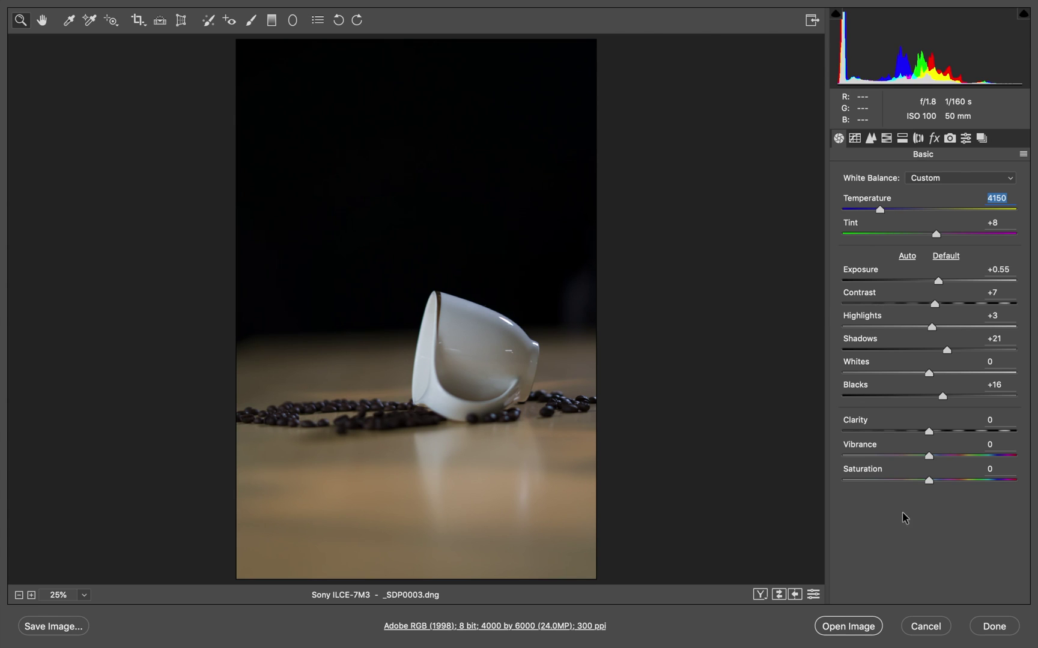
pyautogui.press('Return')
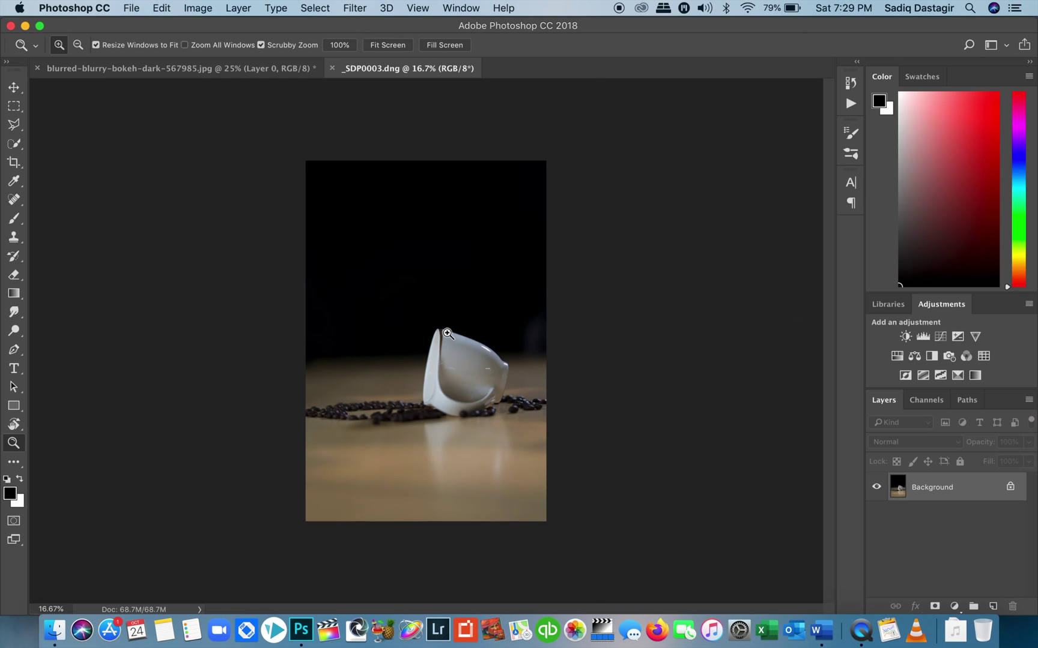
# - Crop the cup photo at a 4:5 ratio, tighter around the cup and the coffee beans
pyautogui.click(448, 333)
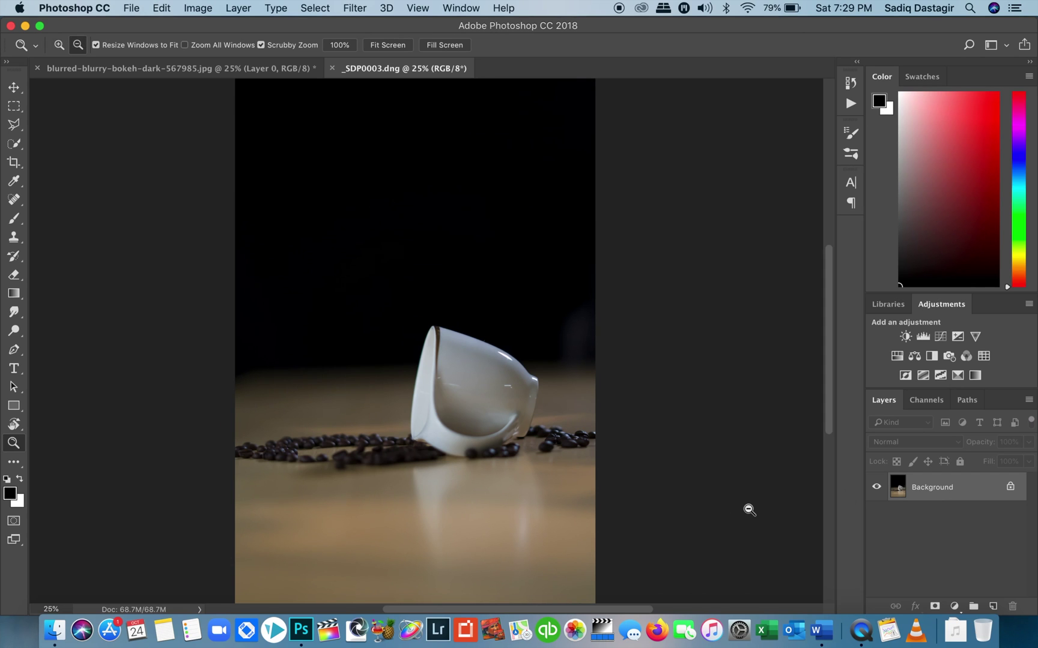
pyautogui.keyDown('alt'); pyautogui.click(747, 508); pyautogui.keyUp('alt')
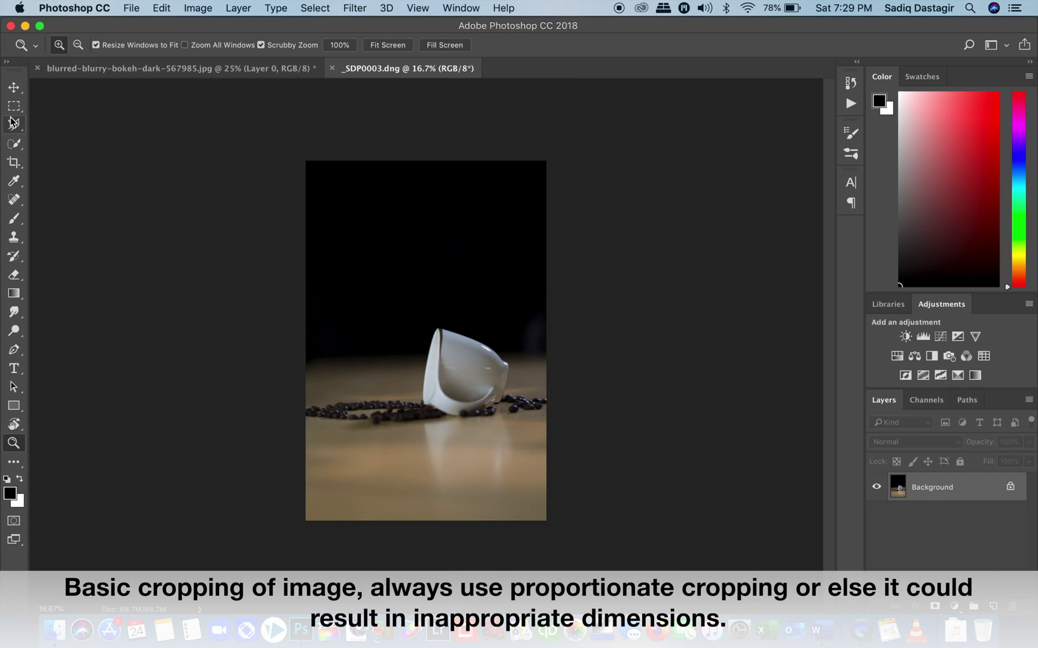
pyautogui.click(13, 165)
pyautogui.click(424, 256)
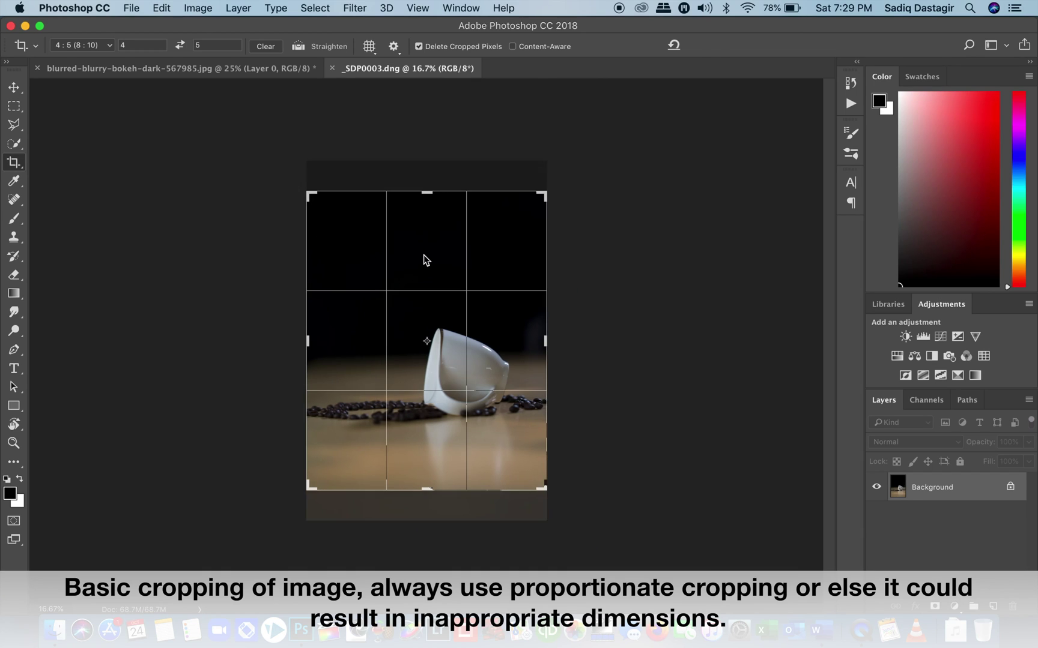
pyautogui.moveTo(424, 255)
pyautogui.mouseDown()
pyautogui.moveTo(420, 239)
pyautogui.moveTo(427, 258)
pyautogui.mouseUp()
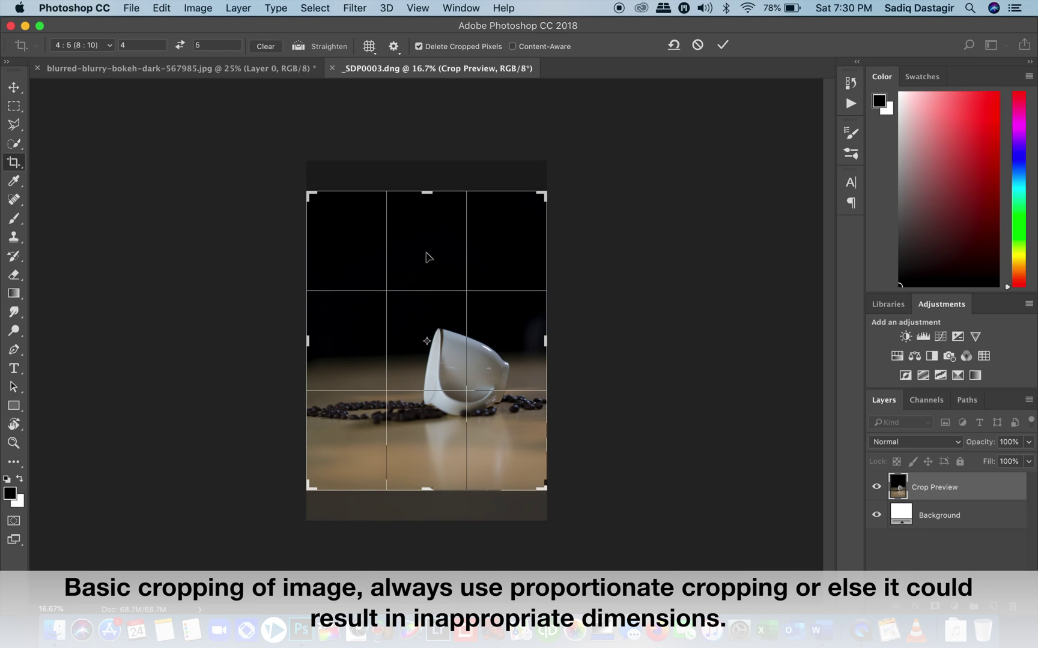
pyautogui.moveTo(544, 489); pyautogui.dragTo(505, 421)
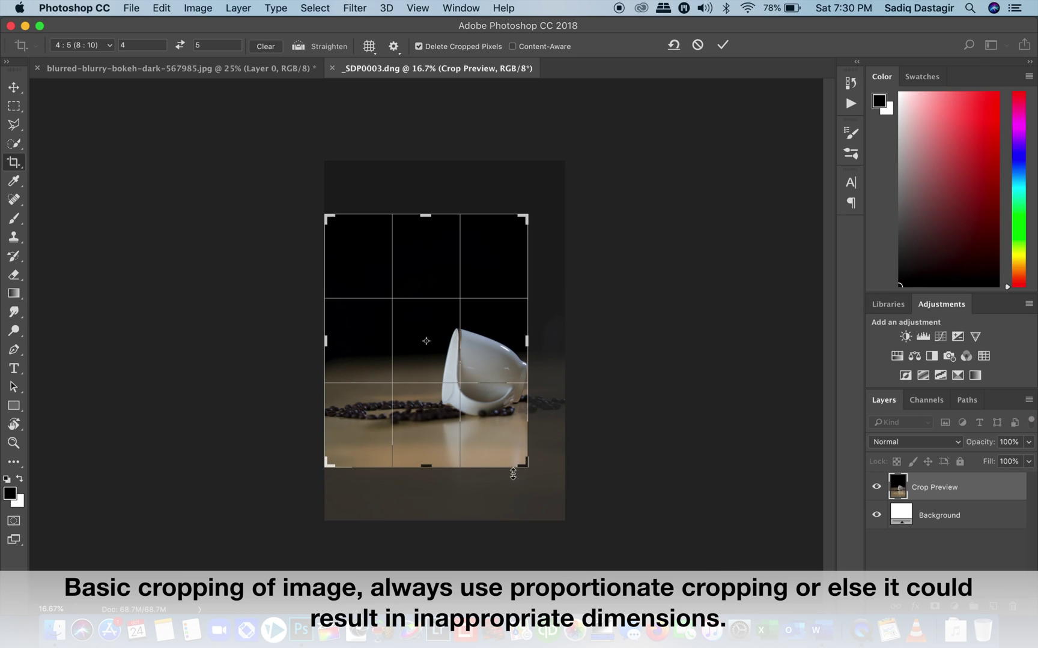
pyautogui.moveTo(527, 470); pyautogui.dragTo(530, 474)
pyautogui.press('Return')
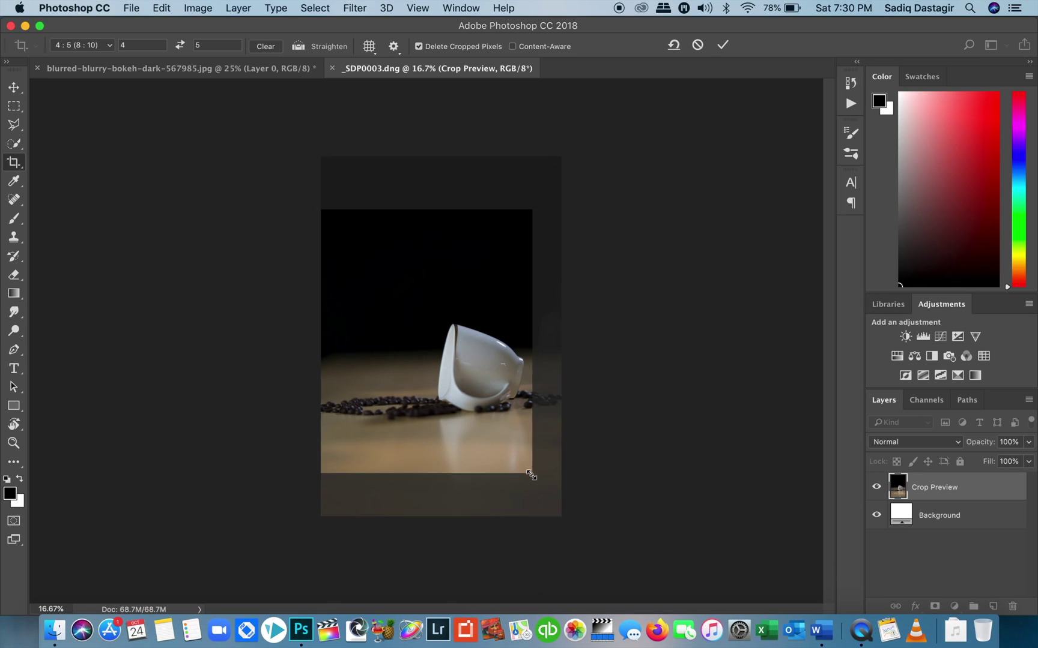
pyautogui.press('z')
pyautogui.click(457, 437)
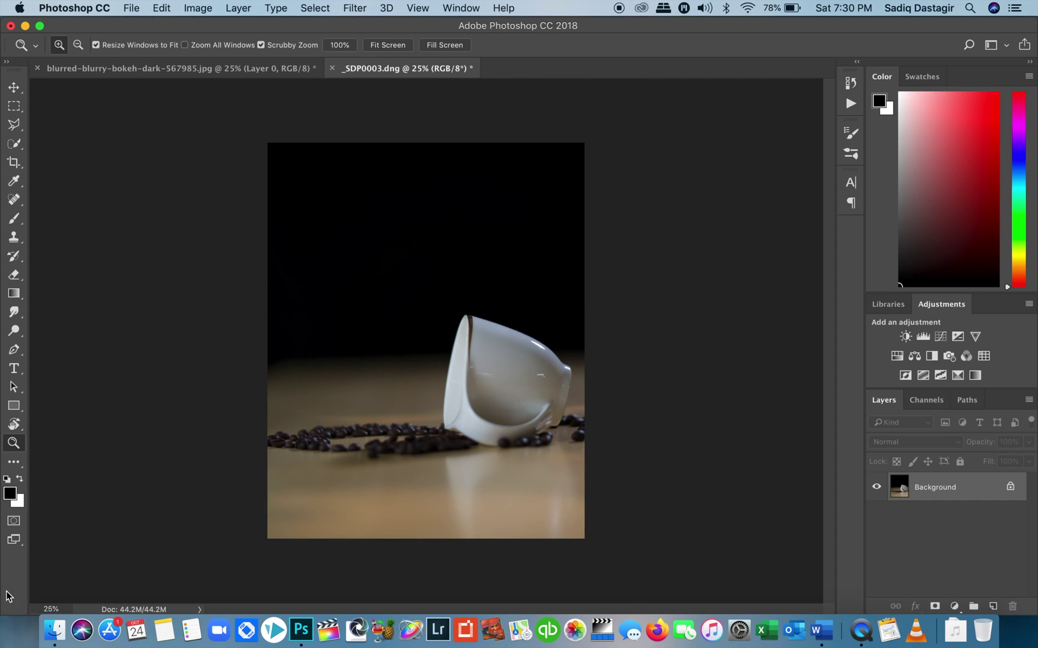
# - Open _SDP0012.dng in Camera Raw, lower exposure and highlights, raise shadows, and open the image in Photoshop
pyautogui.click(60, 621)
pyautogui.doubleClick(380, 125)
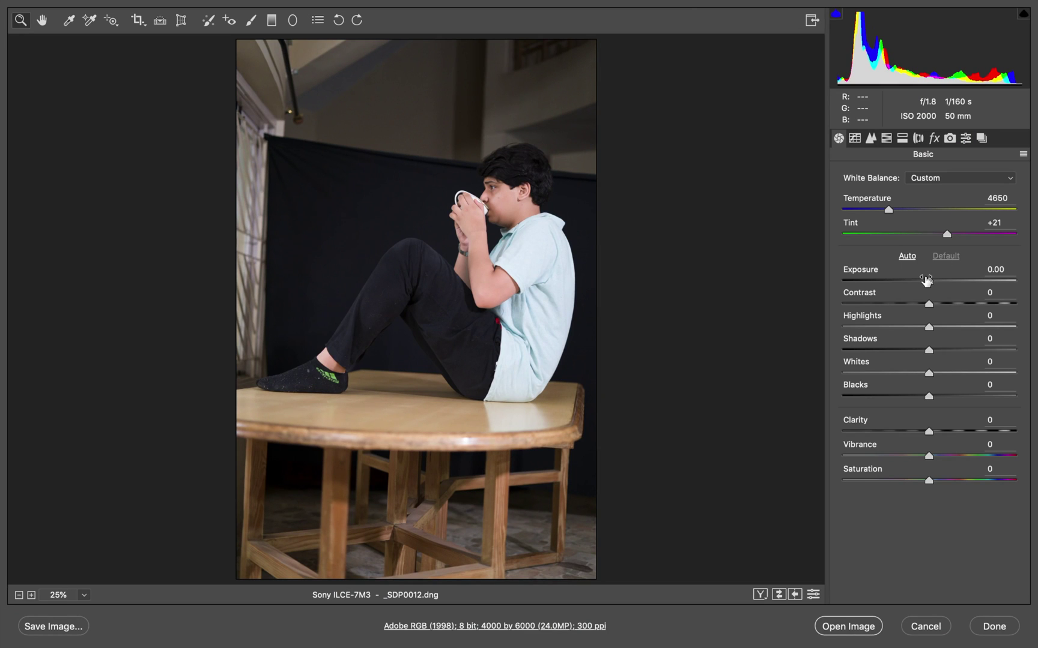
pyautogui.moveTo(928, 281); pyautogui.dragTo(913, 284)
pyautogui.moveTo(926, 327); pyautogui.dragTo(893, 332)
pyautogui.moveTo(914, 287); pyautogui.dragTo(917, 281)
pyautogui.moveTo(886, 207); pyautogui.dragTo(885, 219)
pyautogui.moveTo(929, 347); pyautogui.dragTo(957, 373)
pyautogui.click(847, 626)
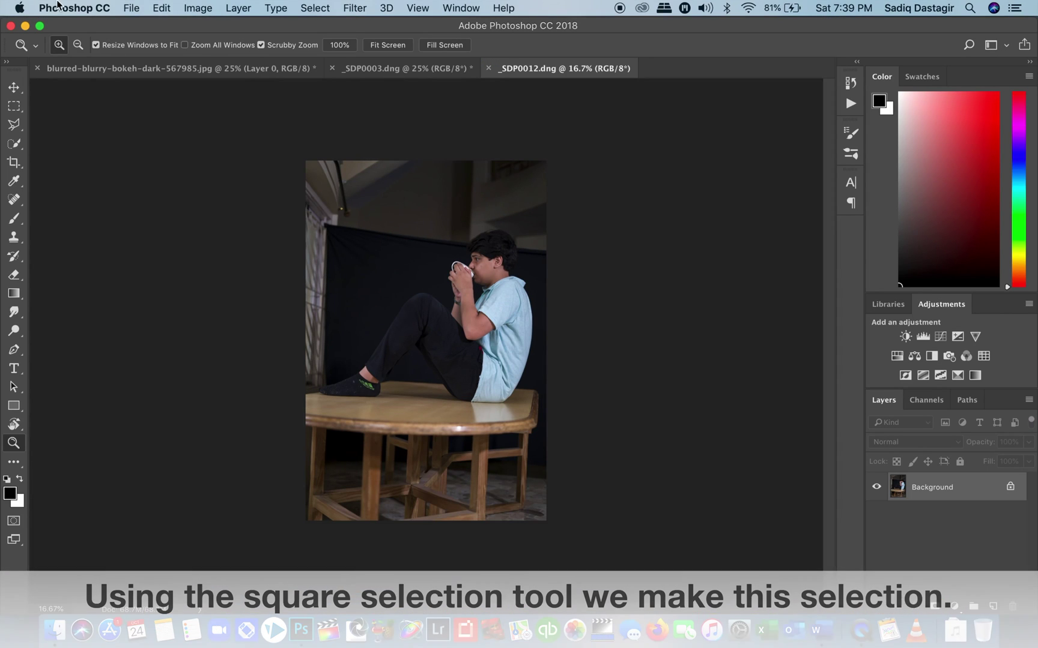
# - Copy a rectangular area around the seated boy and tabletop and paste it into _SDP0003.dng
pyautogui.click(13, 107)
pyautogui.moveTo(540, 211); pyautogui.dragTo(285, 426)
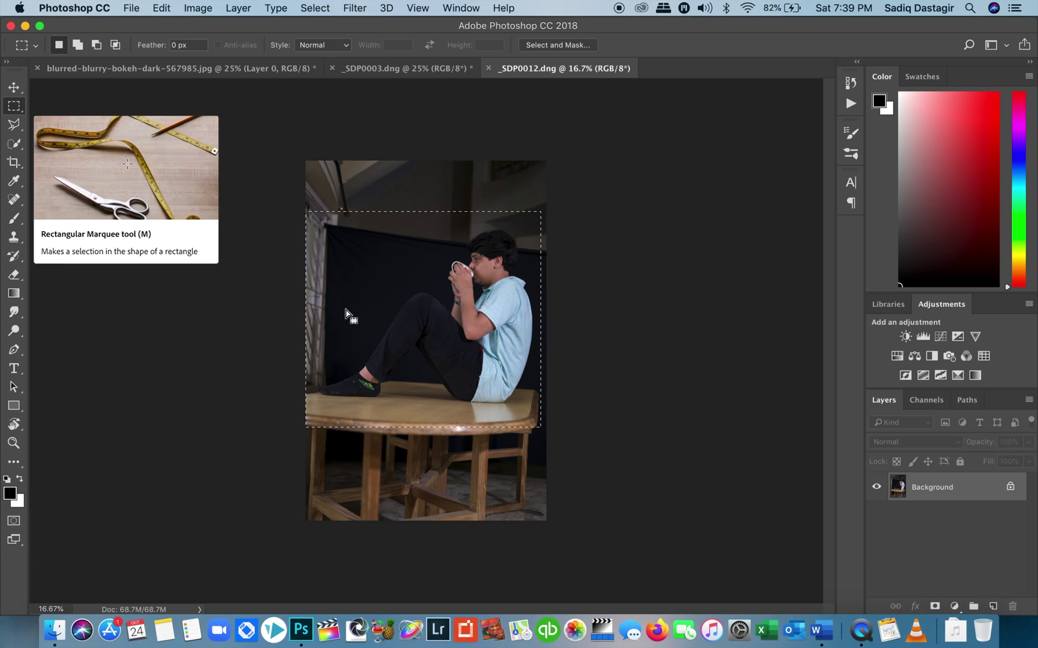
pyautogui.press('super+c')
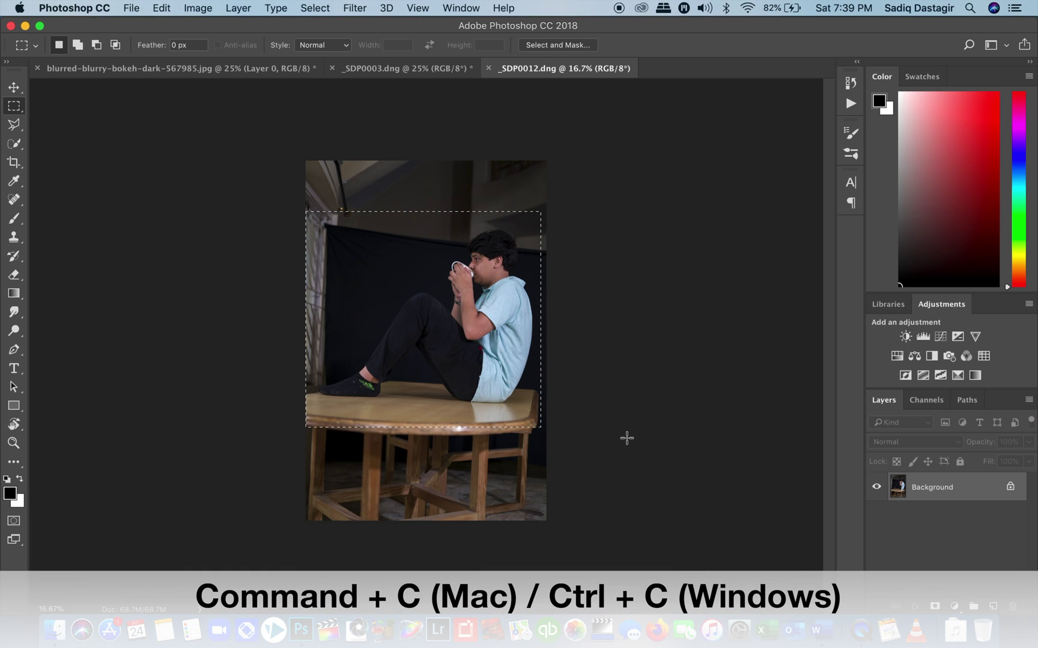
pyautogui.click(457, 71)
pyautogui.press('super+v')
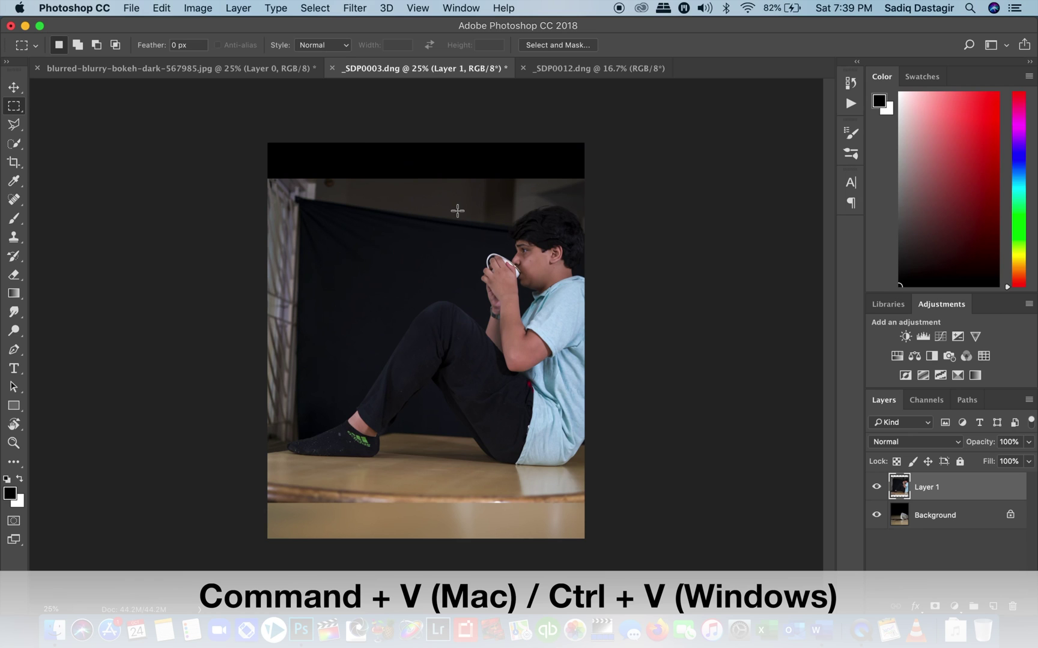
# - Scale the pasted boy layer to about 63% and move it in front of the cup, centred across the canvas
pyautogui.press('super+t')
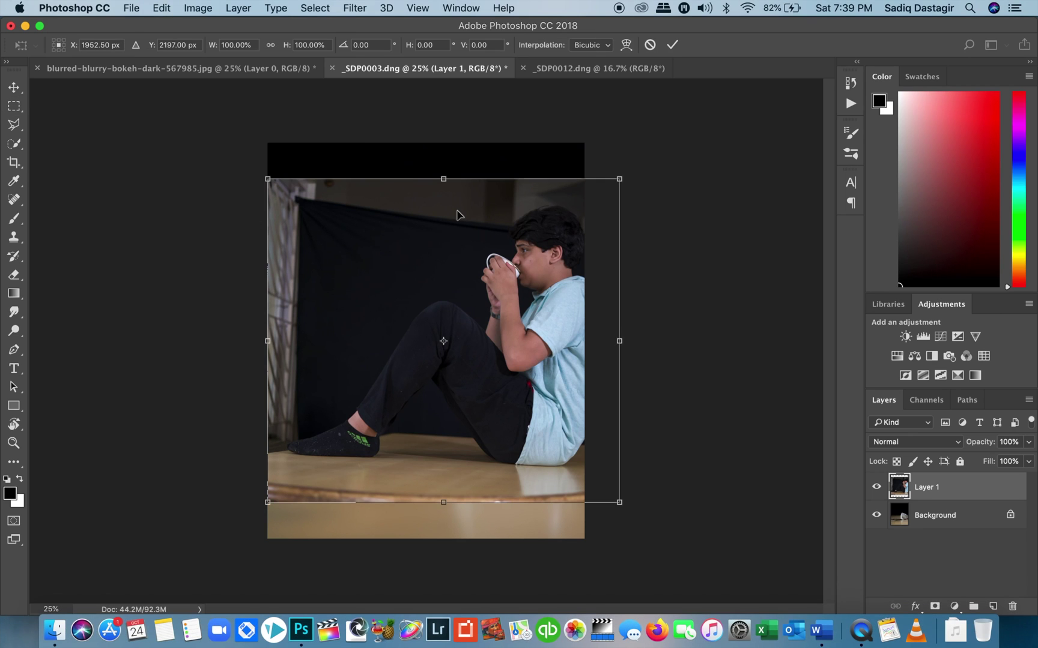
pyautogui.moveTo(618, 179); pyautogui.dragTo(431, 241)
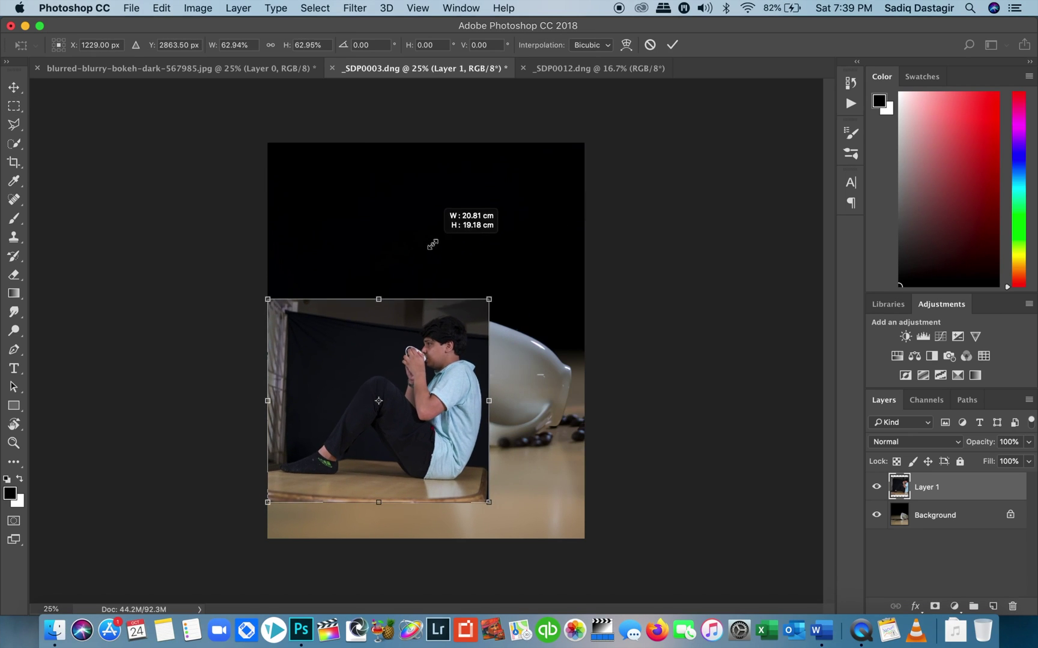
pyautogui.moveTo(429, 344); pyautogui.dragTo(477, 260)
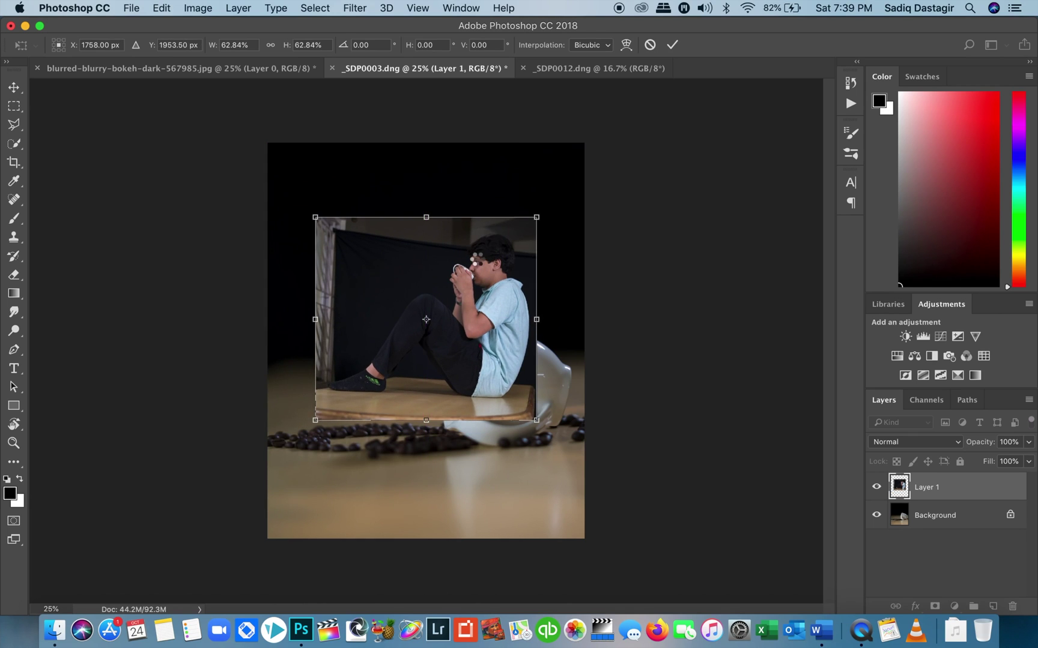
pyautogui.press('Return')
# - Convert the Background to a regular layer named Layer 0 and add a new empty layer above it
pyautogui.press('m')
pyautogui.press('z')
pyautogui.press('super+equal')
pyautogui.press('super+equal')
pyautogui.press('super+equal')
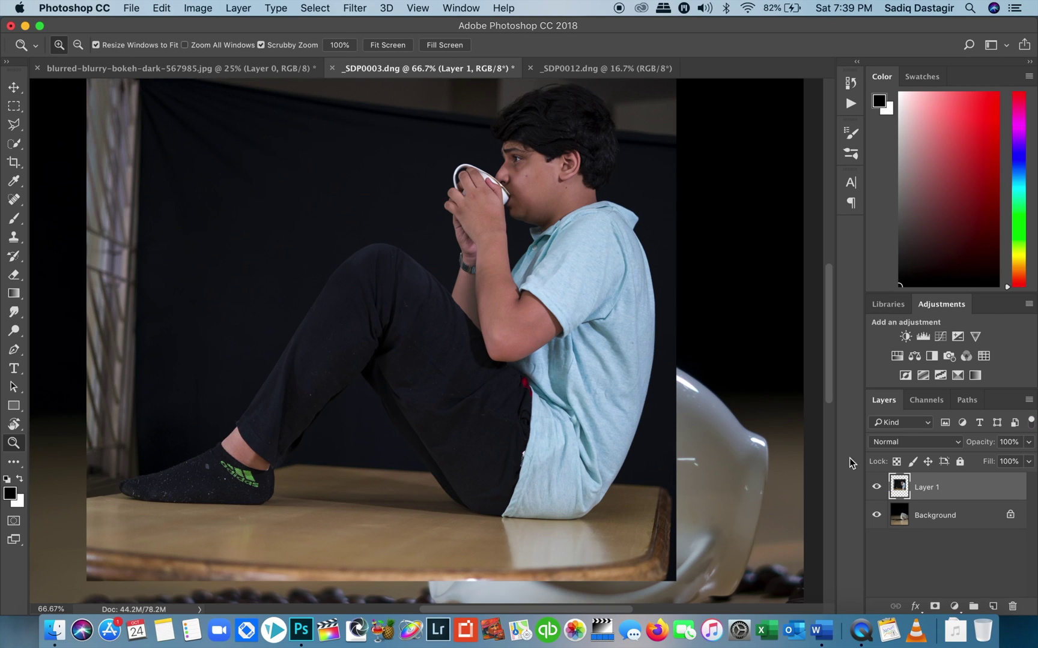
pyautogui.doubleClick(938, 514)
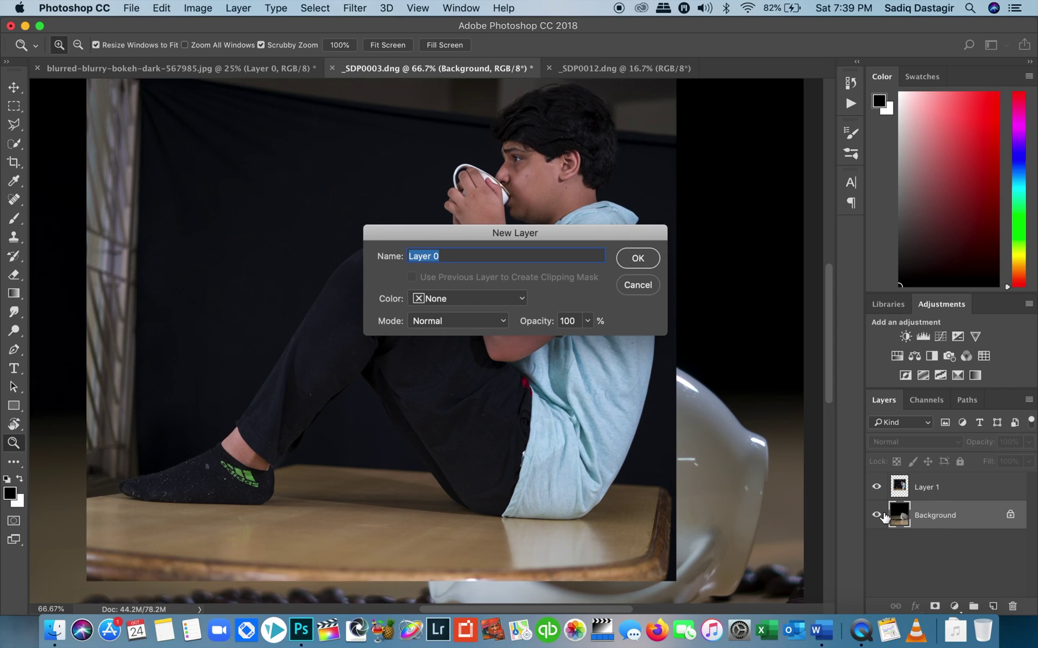
pyautogui.press('Return')
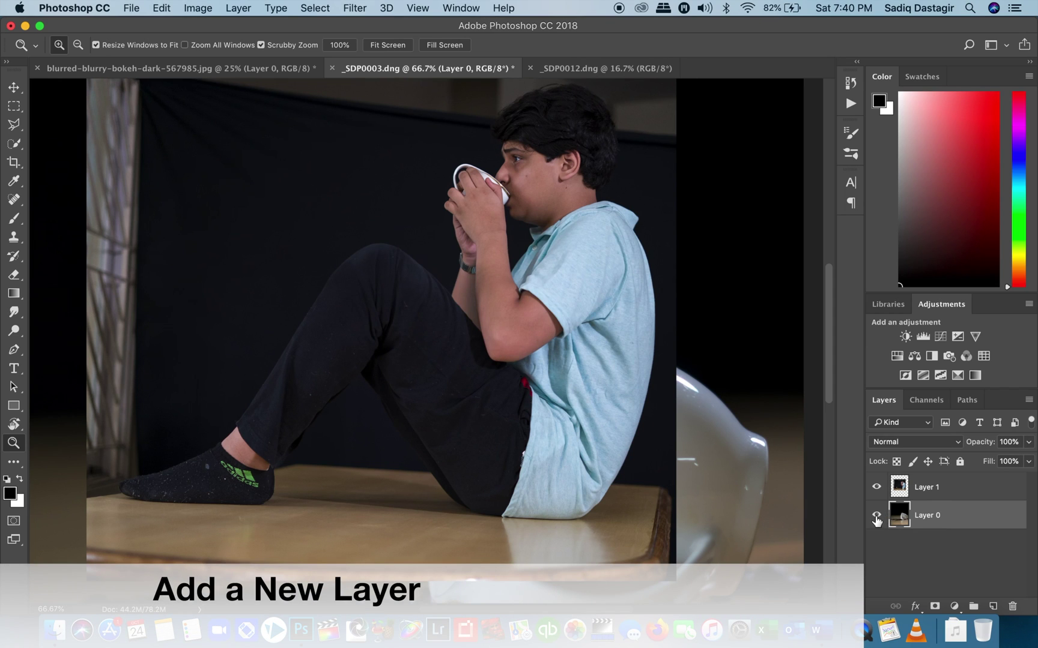
pyautogui.click(990, 604)
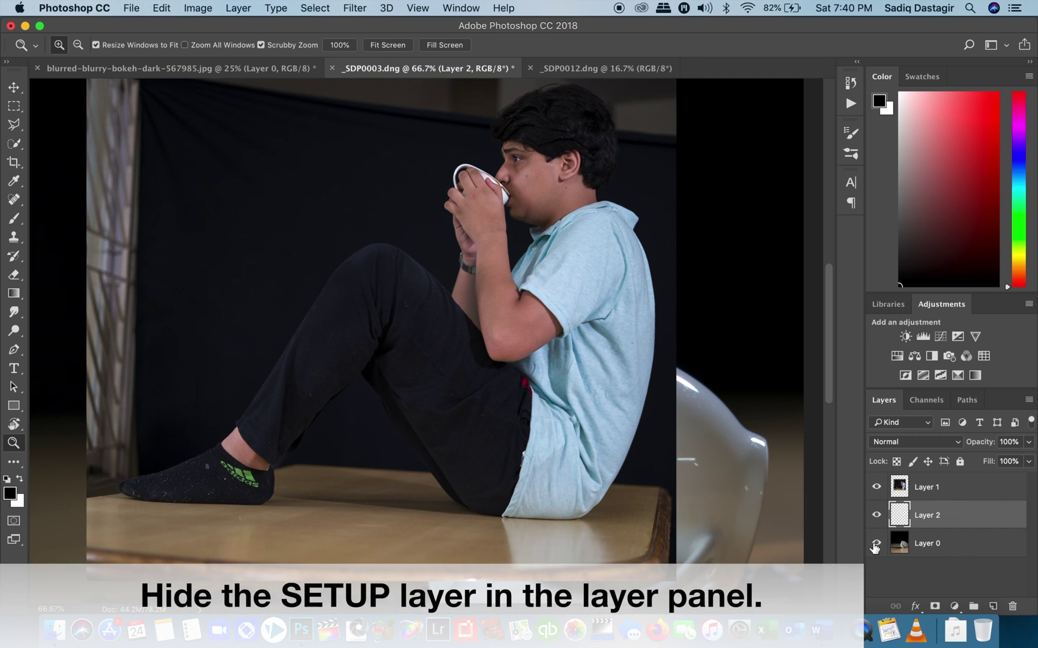
# - Hide Layer 0 and begin a Pen path from the top of the boy's hair down the back of his head to the collar
pyautogui.click(875, 545)
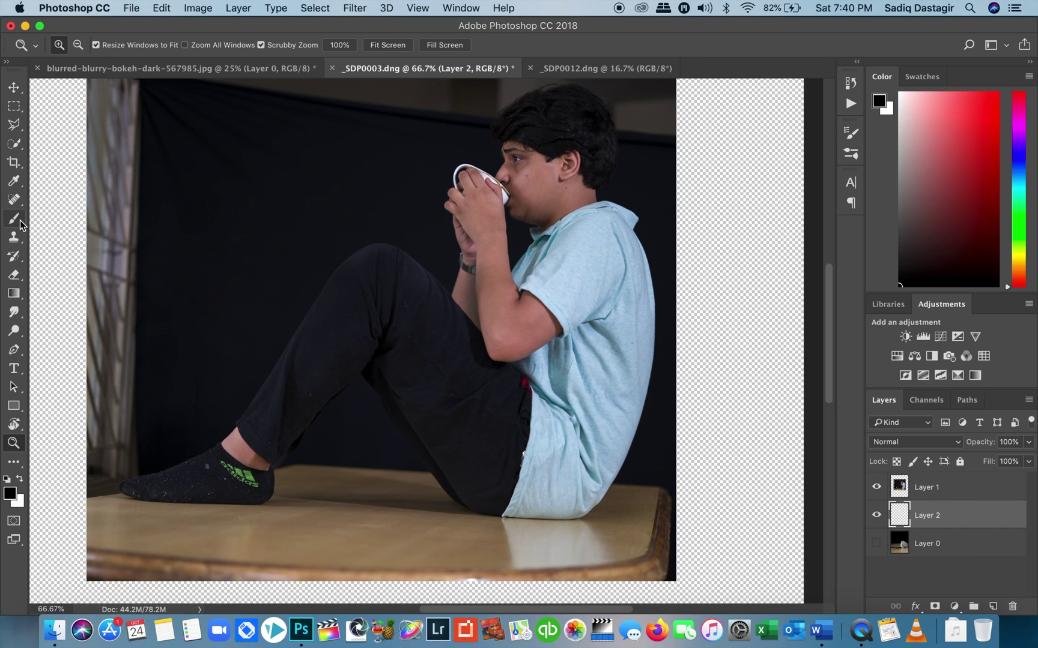
pyautogui.press('p')
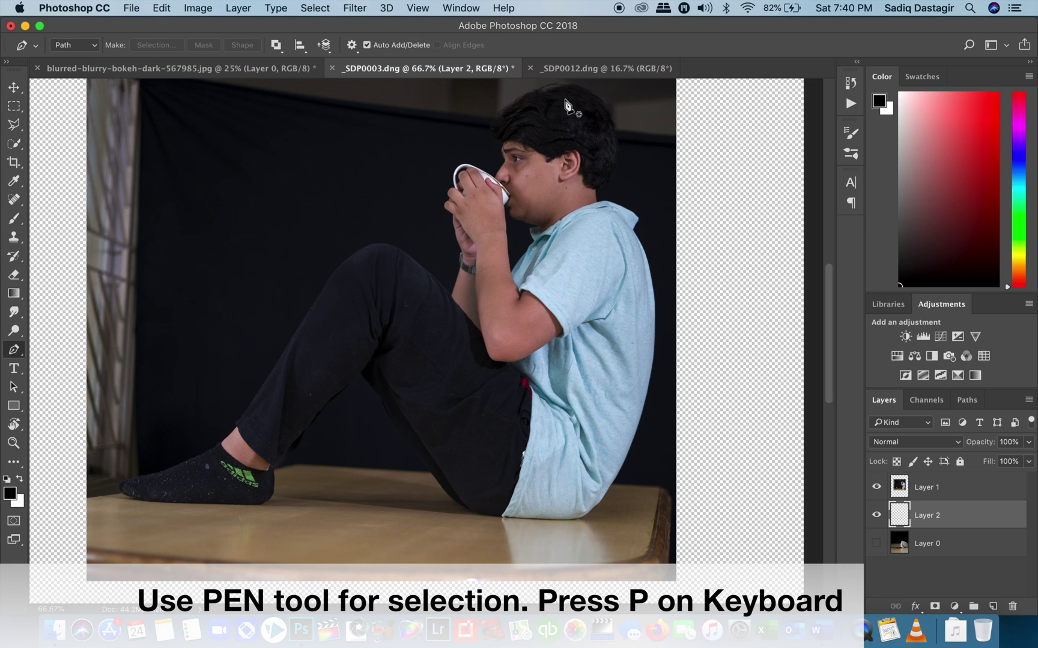
pyautogui.scroll(2, 574, 96)
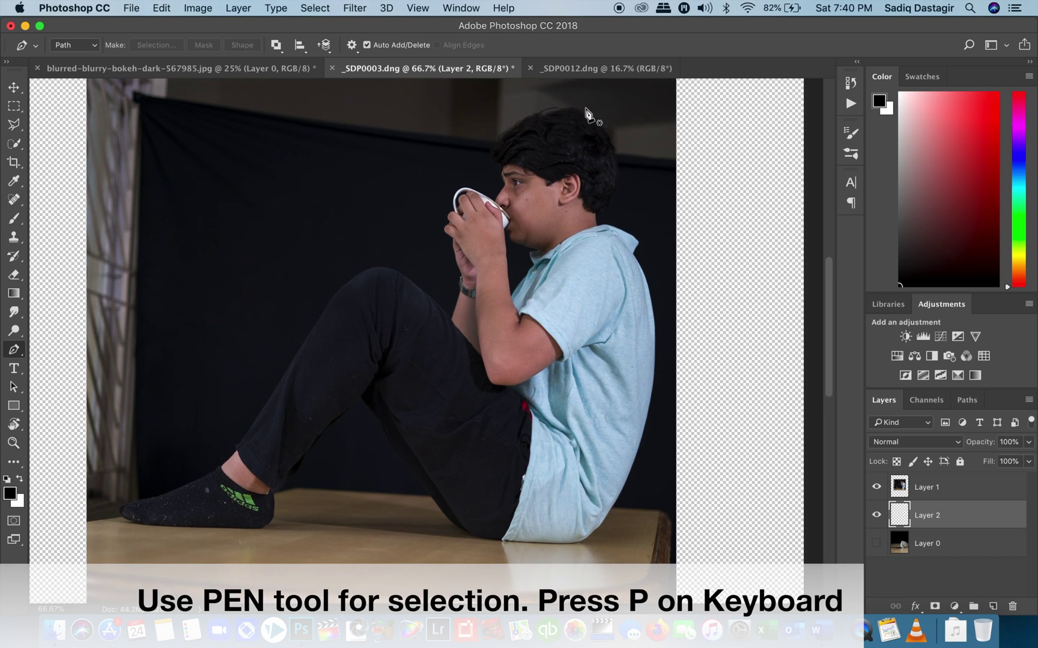
pyautogui.click(587, 112)
pyautogui.click(604, 126)
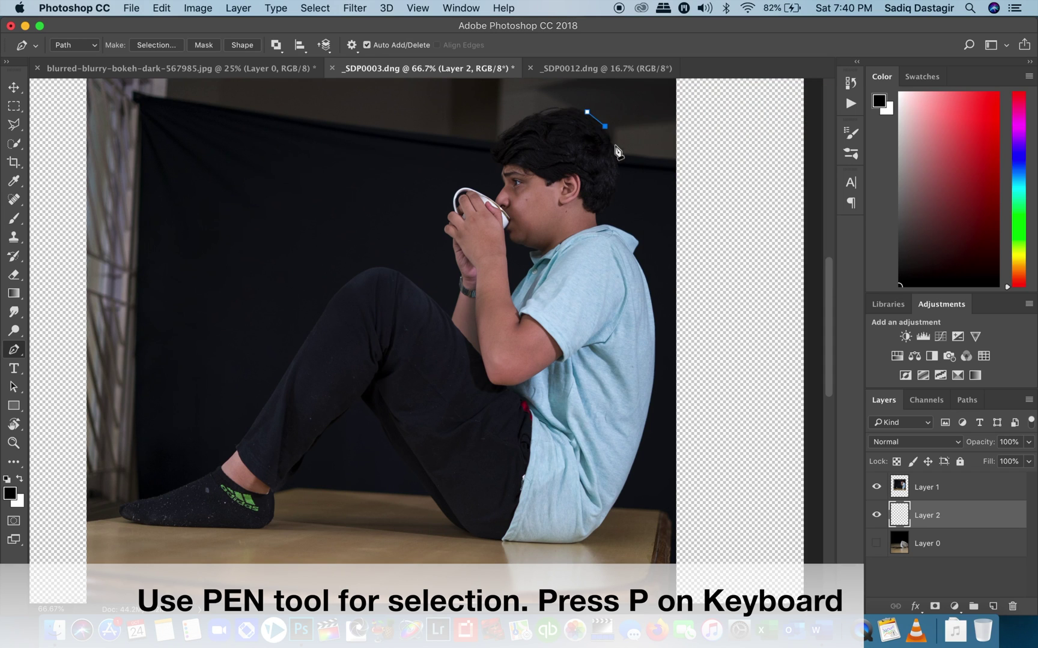
pyautogui.click(615, 152)
pyautogui.click(615, 166)
pyautogui.click(611, 204)
pyautogui.click(603, 209)
pyautogui.click(596, 210)
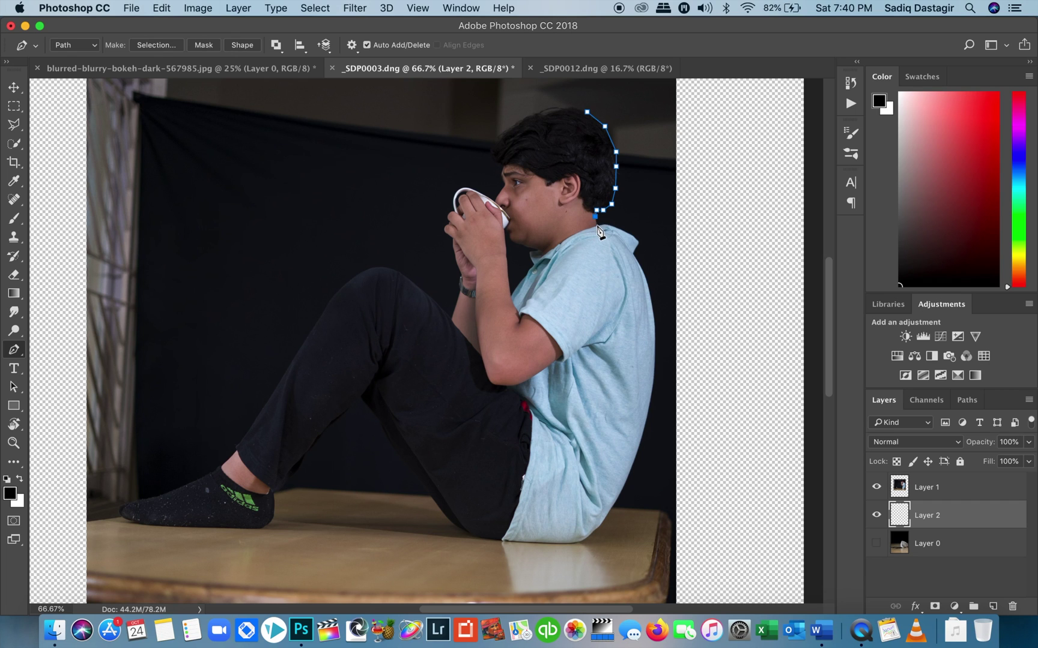
pyautogui.click(605, 224)
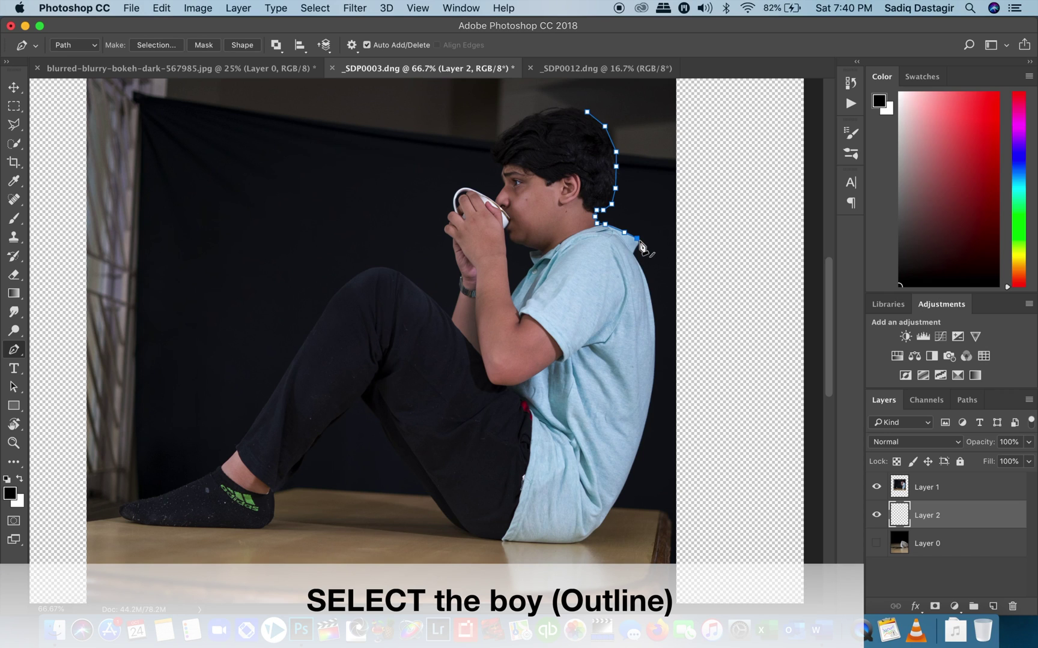
# - Continue the Pen path from the collar down the boy's back and under the bottom of his shirt
pyautogui.click(632, 249)
pyautogui.click(650, 299)
pyautogui.click(653, 328)
pyautogui.click(653, 382)
pyautogui.click(631, 465)
pyautogui.click(615, 502)
pyautogui.click(583, 541)
pyautogui.click(546, 542)
# - Extend the Pen path along the underside of the thigh and down the back of the lower leg
pyautogui.click(491, 540)
pyautogui.click(451, 524)
pyautogui.click(429, 495)
pyautogui.click(405, 466)
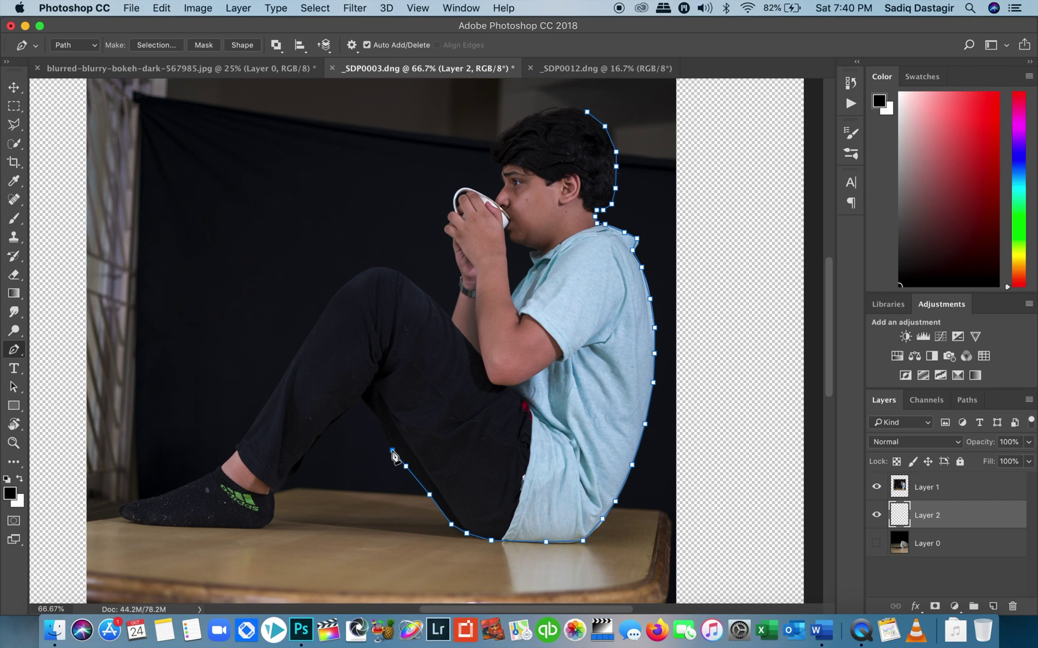
pyautogui.click(381, 428)
pyautogui.click(369, 410)
pyautogui.click(344, 413)
pyautogui.click(307, 451)
pyautogui.click(288, 479)
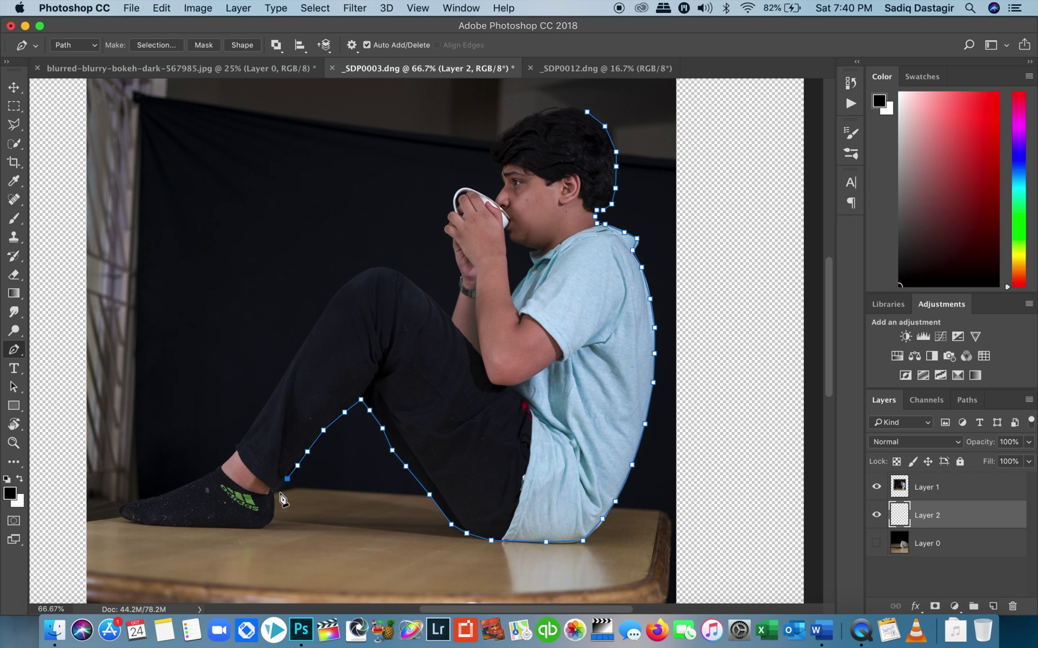
# - Trace the Pen path around the heel and along the sole of the sock to the toes
pyautogui.click(280, 492)
pyautogui.click(274, 491)
pyautogui.click(274, 502)
pyautogui.click(273, 516)
pyautogui.click(262, 530)
pyautogui.click(186, 526)
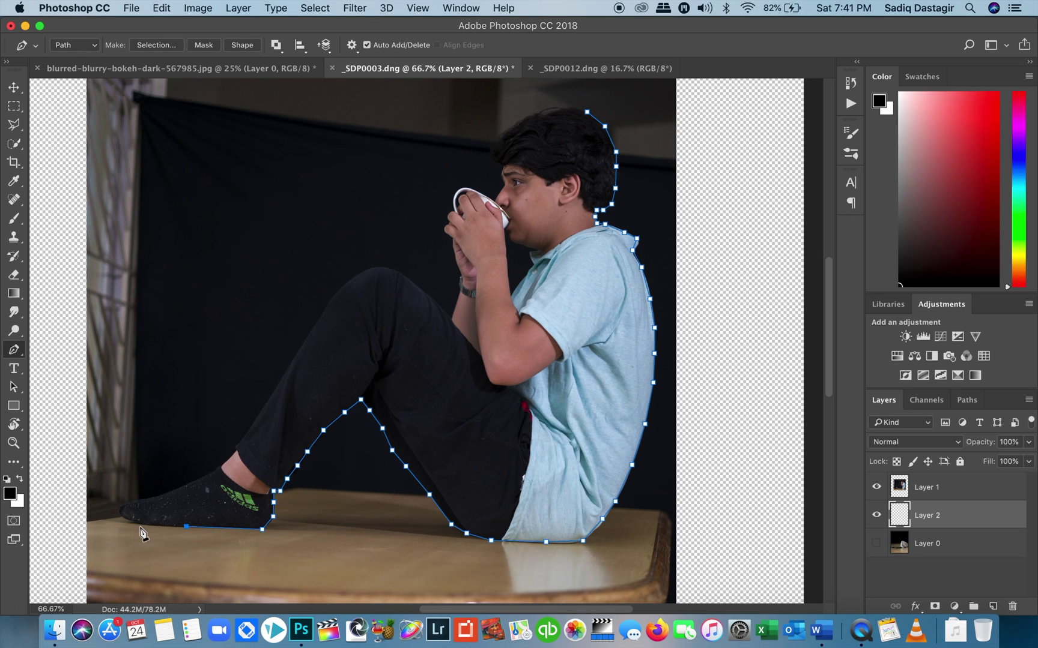
pyautogui.click(141, 524)
pyautogui.click(120, 514)
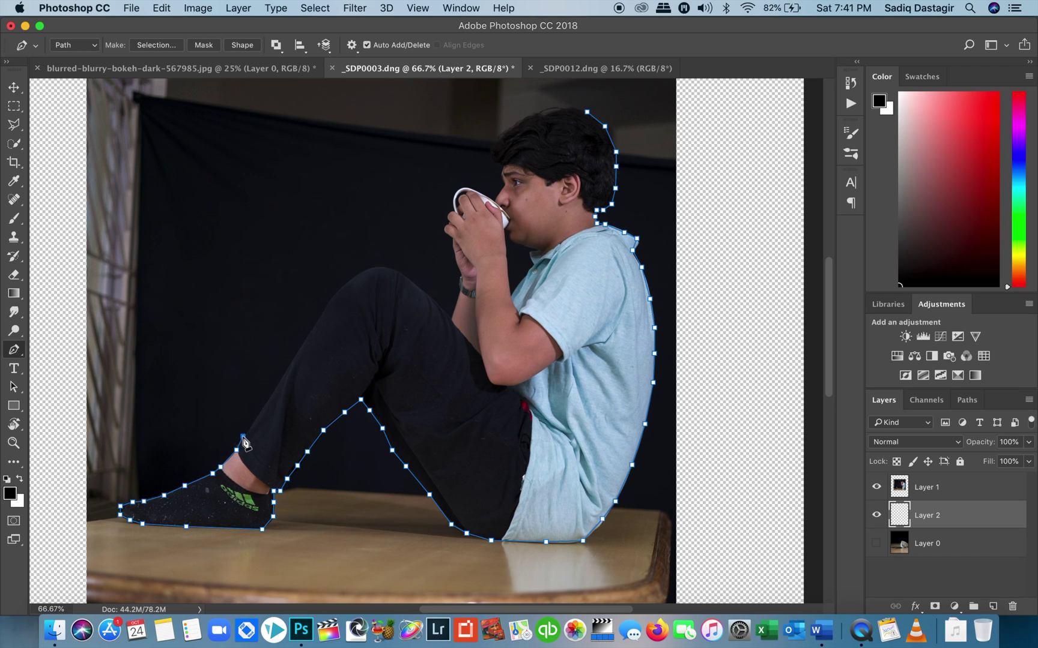
# - Extend the Pen path up the boy's shin, over the knee and down to the forearm
pyautogui.click(269, 402)
pyautogui.click(294, 356)
pyautogui.click(316, 321)
pyautogui.click(330, 300)
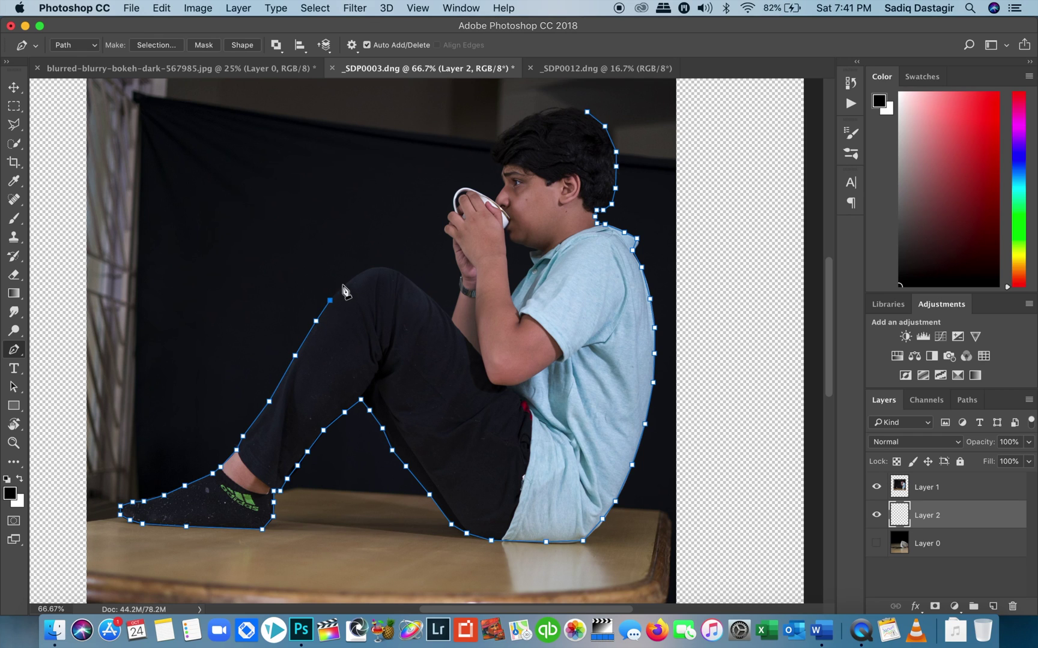
pyautogui.click(370, 270)
pyautogui.click(414, 284)
pyautogui.click(448, 317)
# - Trace the Pen path up the boy's wrist and hands and around the rim of the cup
pyautogui.click(460, 289)
pyautogui.click(452, 243)
pyautogui.click(445, 220)
pyautogui.click(454, 194)
pyautogui.click(469, 187)
pyautogui.click(494, 200)
# - Trace the forehead and the front and top of the hair, closing the Pen path at its starting point
pyautogui.click(500, 175)
pyautogui.click(490, 160)
pyautogui.click(486, 149)
pyautogui.click(508, 128)
pyautogui.click(525, 119)
pyautogui.click(548, 112)
pyautogui.click(560, 109)
pyautogui.click(571, 109)
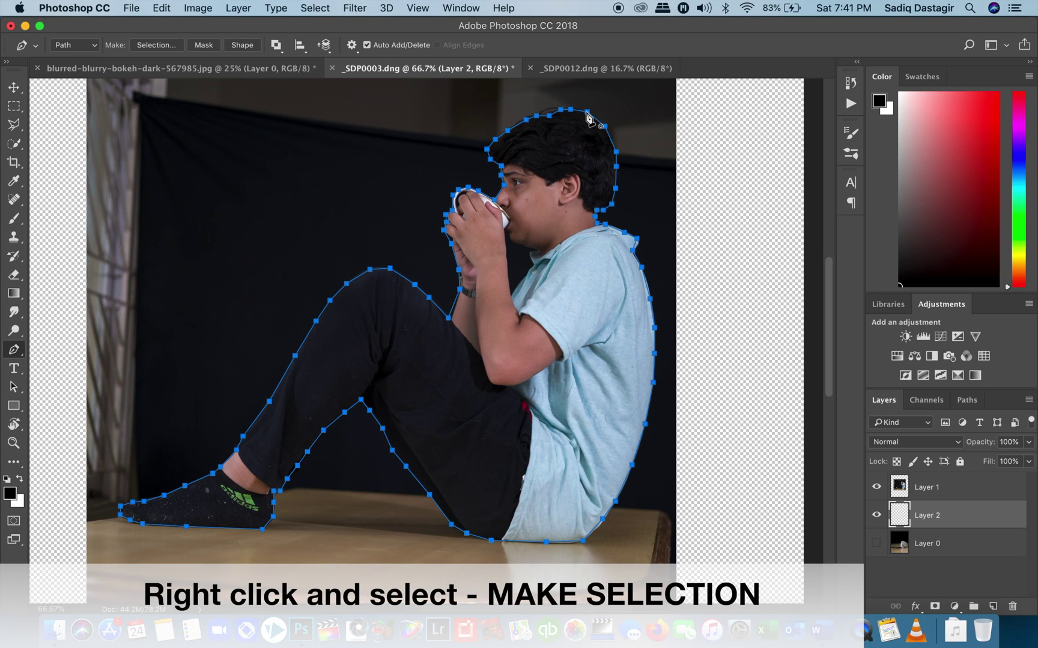
# - Convert the closed path around the boy into a new selection with a 1-pixel feather radius
pyautogui.rightClick(586, 110)
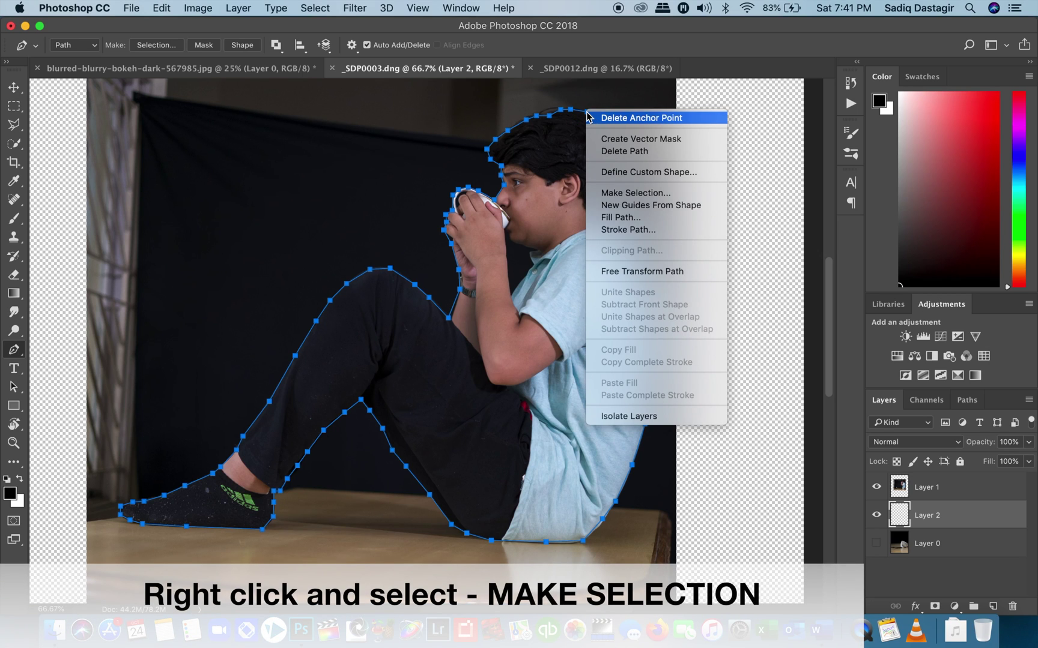
pyautogui.click(629, 194)
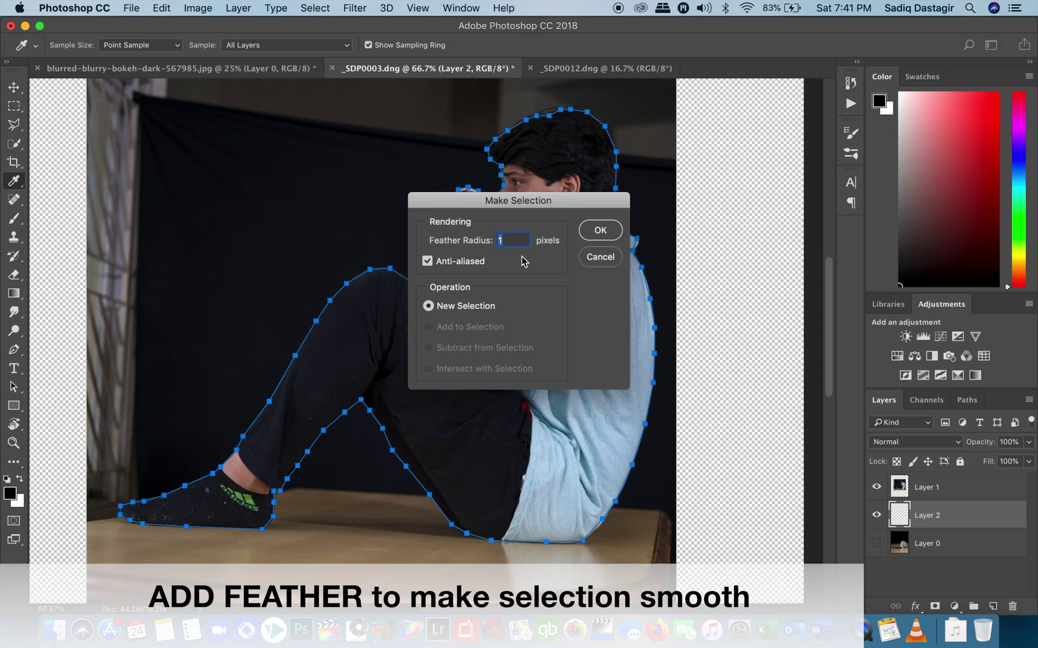
pyautogui.press('Return')
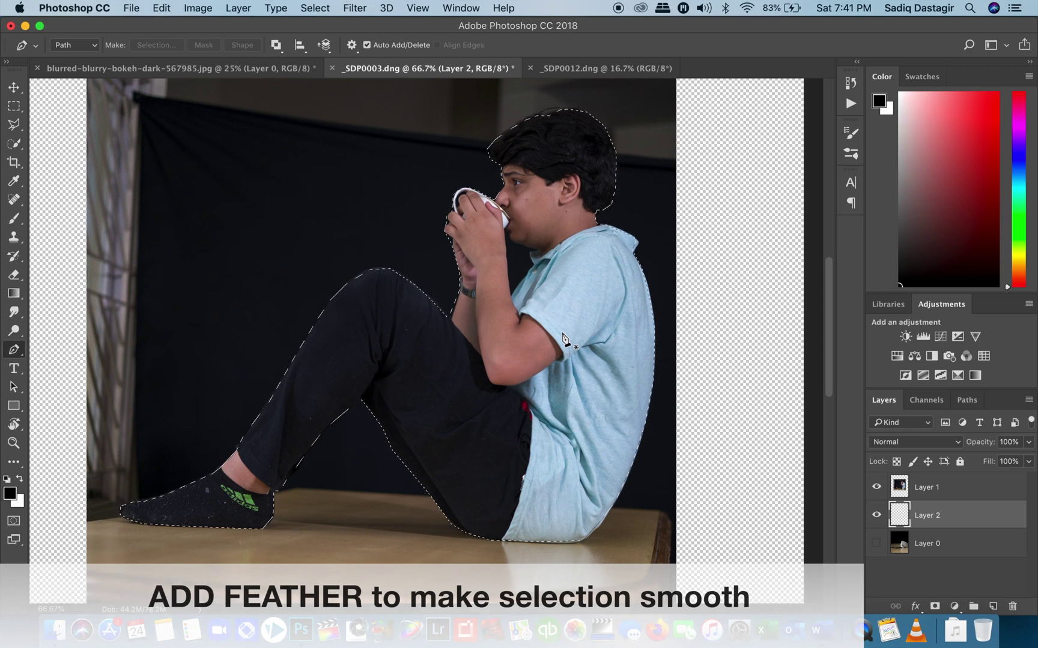
# - Invert the selection and delete the backdrop and table around the boy on Layer 1
pyautogui.rightClick(562, 335)
pyautogui.click(845, 269)
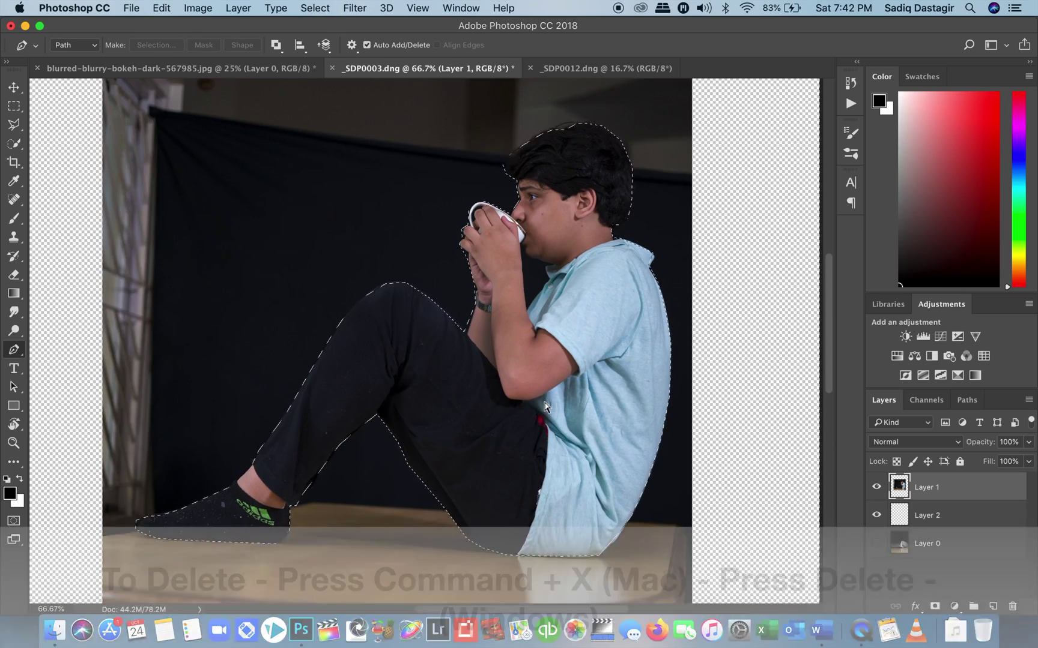
pyautogui.press('super+x')
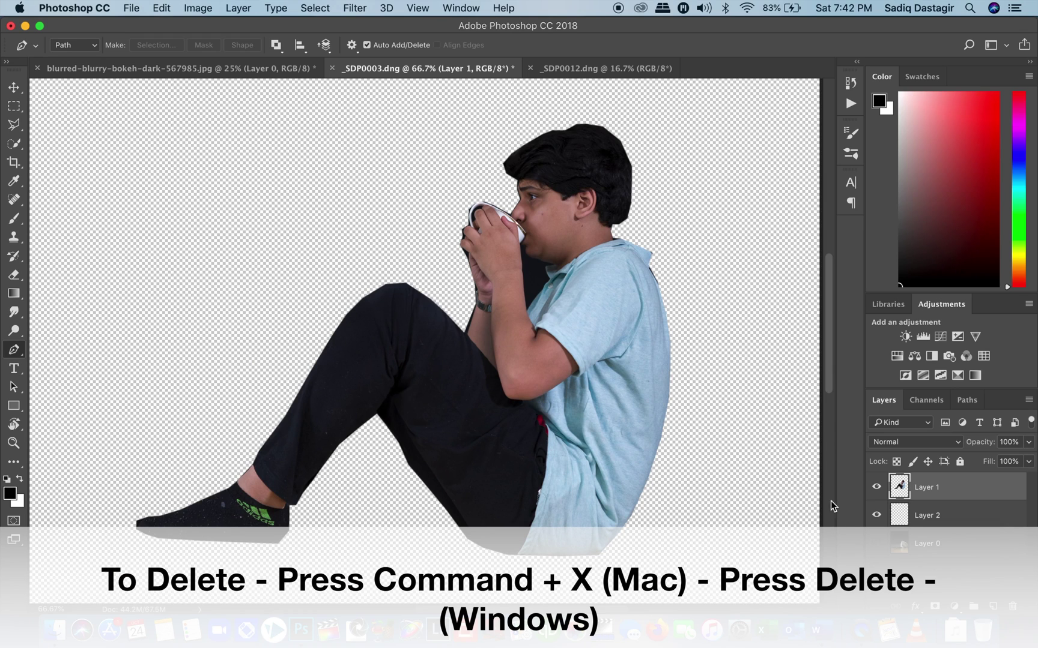
# - Show Layer 0 with the coffee cup photo beneath the cut-out boy
pyautogui.click(876, 543)
pyautogui.press('z')
pyautogui.press('super+minus')
pyautogui.press('super+minus')
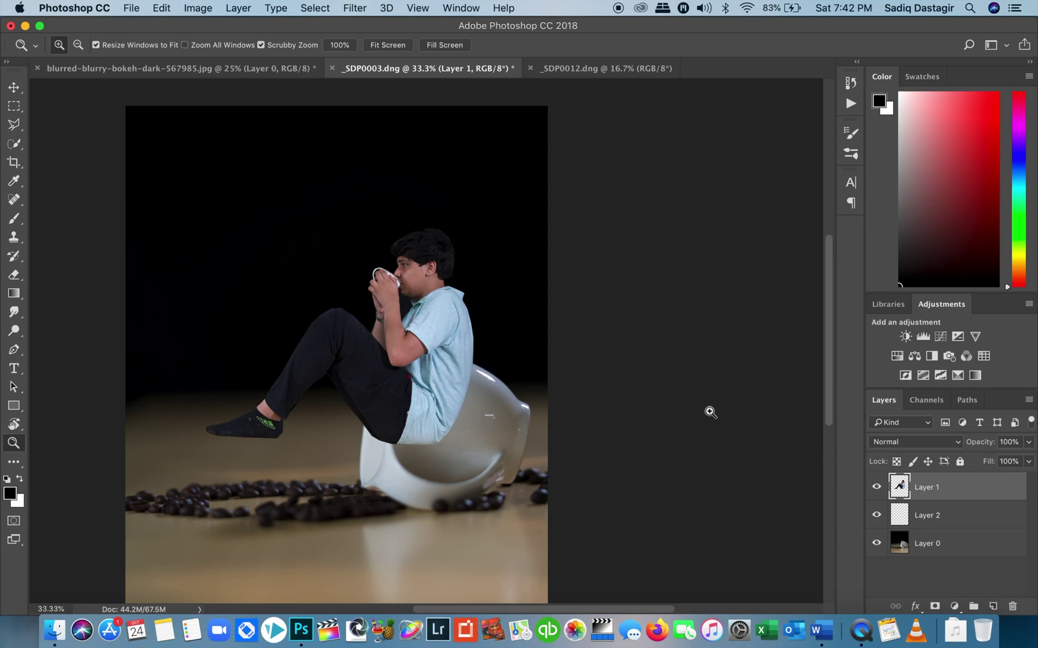
# - Scale the boy down to about 65% with Free Transform and place him in front of the cup's opening
pyautogui.press('super+t')
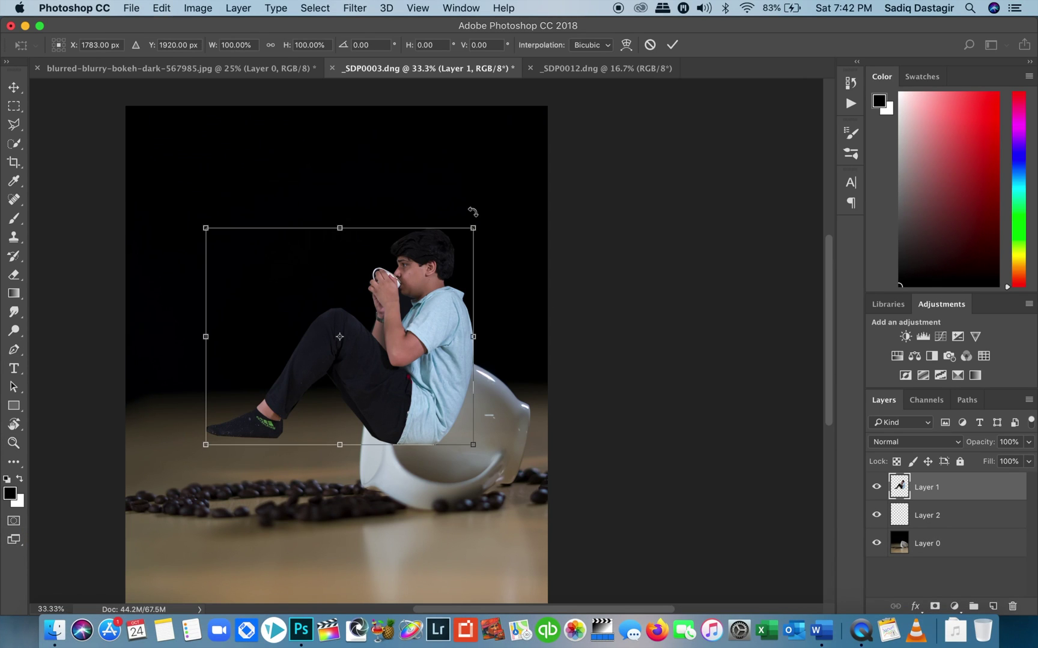
pyautogui.moveTo(476, 222); pyautogui.dragTo(363, 281)
pyautogui.moveTo(350, 385); pyautogui.dragTo(385, 434)
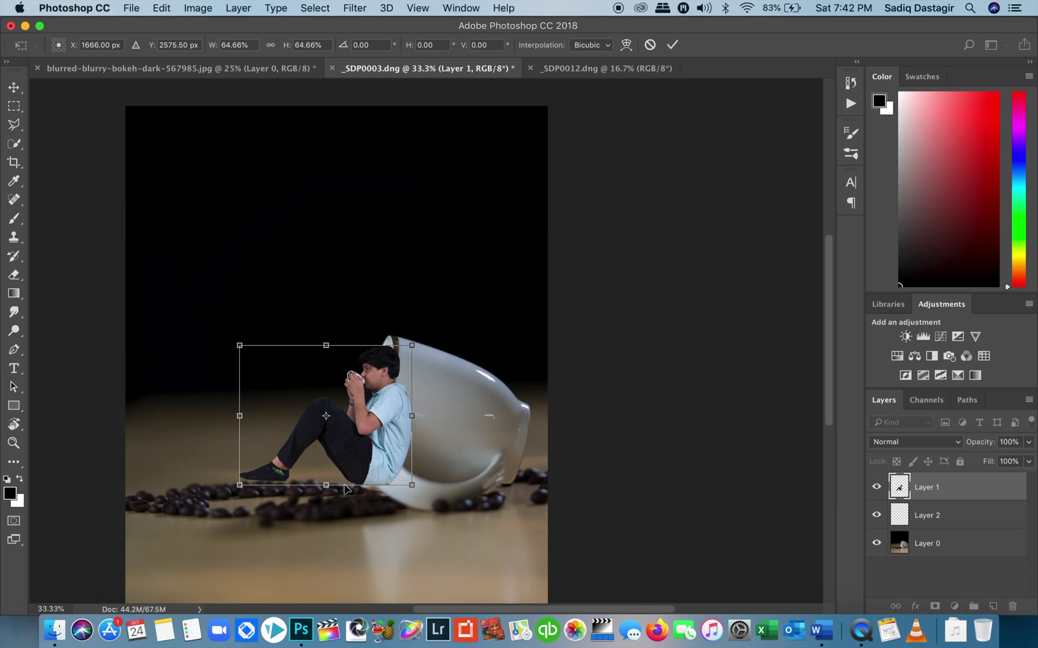
pyautogui.moveTo(361, 485); pyautogui.dragTo(351, 473)
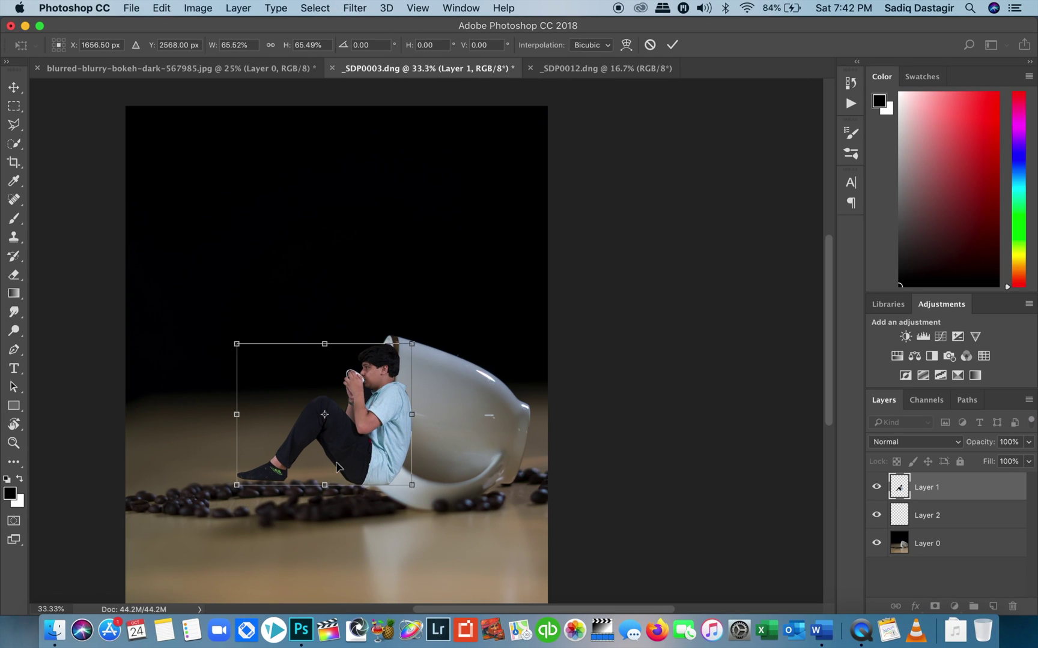
pyautogui.moveTo(370, 471)
pyautogui.mouseDown()
pyautogui.moveTo(381, 471)
pyautogui.moveTo(371, 473)
pyautogui.mouseUp()
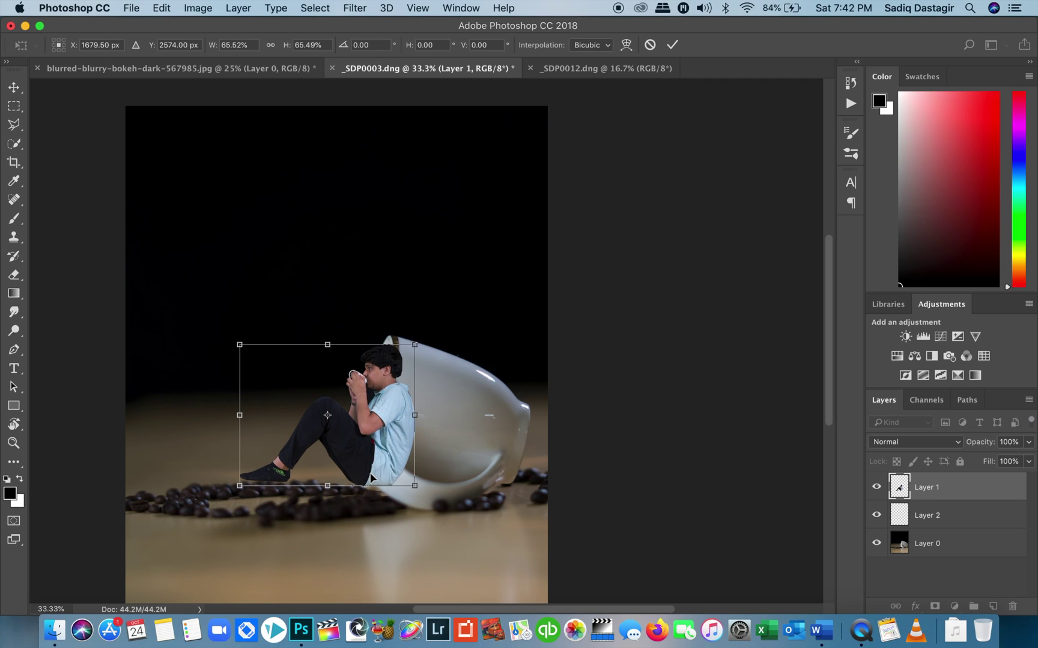
pyautogui.press('Return')
# - Rotate the boy by about -6.77 degrees and shift him so he leans back in the mouth of the cup
pyautogui.press('z')
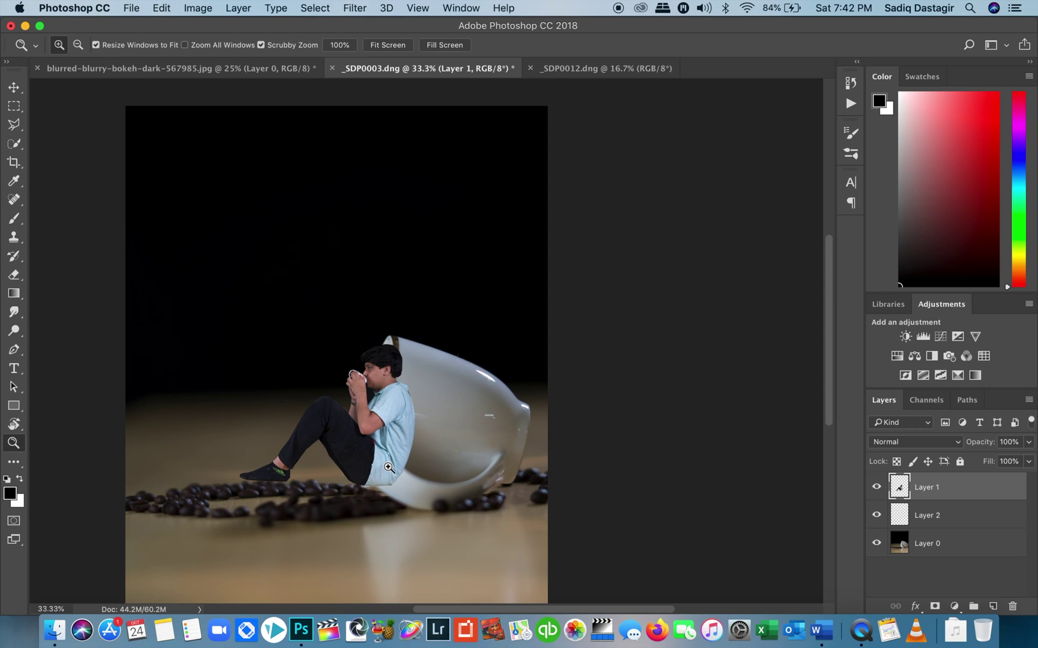
pyautogui.click(388, 467)
pyautogui.click(388, 467)
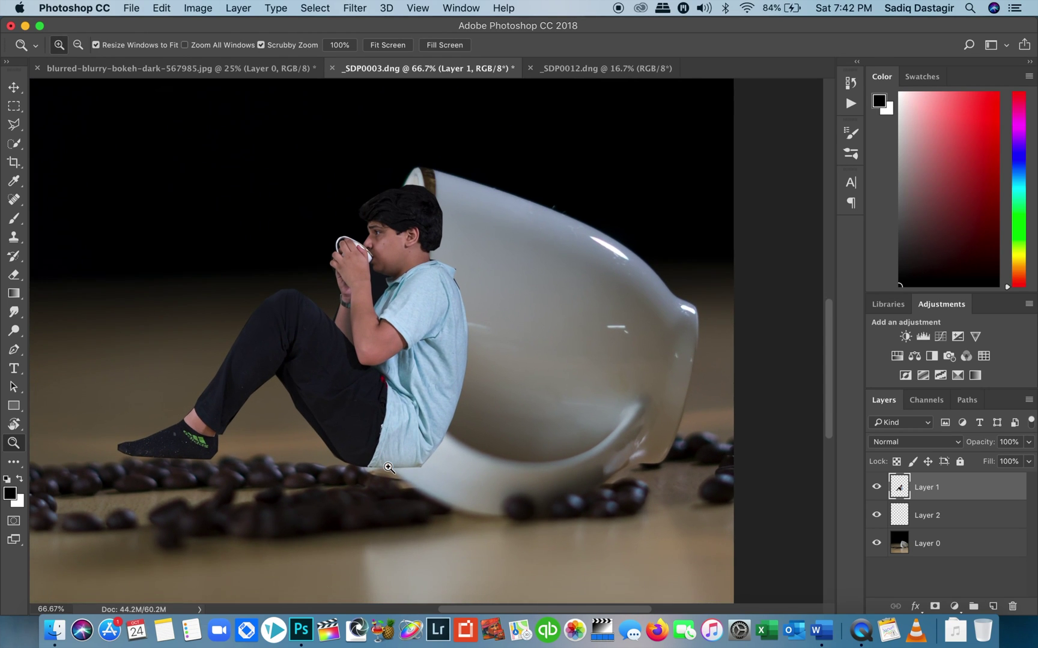
pyautogui.press('v')
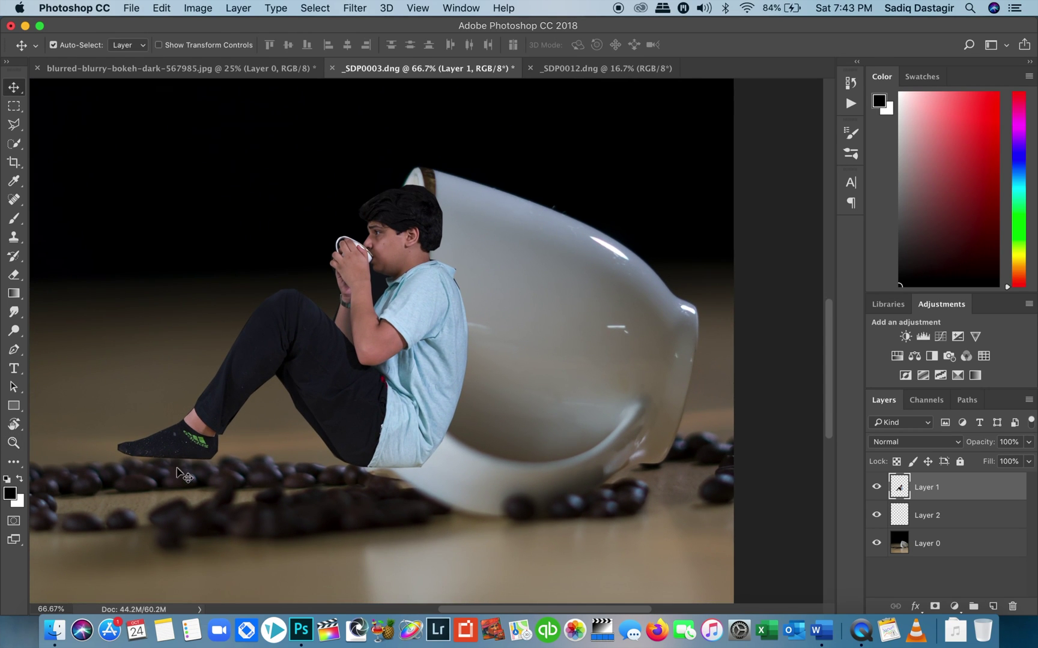
pyautogui.moveTo(352, 400); pyautogui.dragTo(352, 412)
pyautogui.press('super+t')
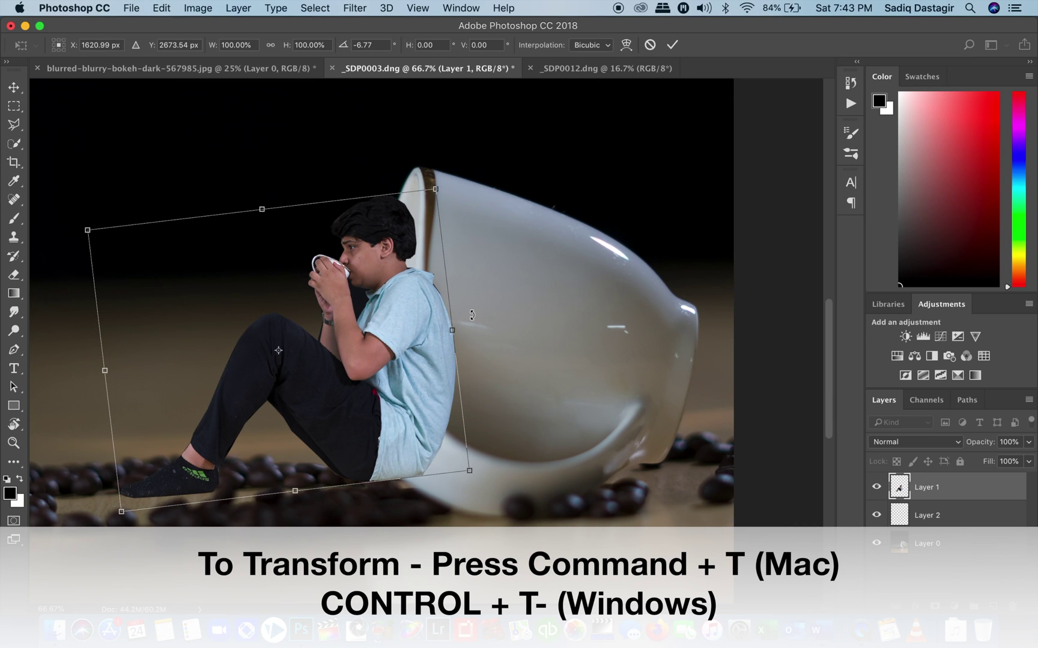
pyautogui.moveTo(398, 331); pyautogui.dragTo(392, 330)
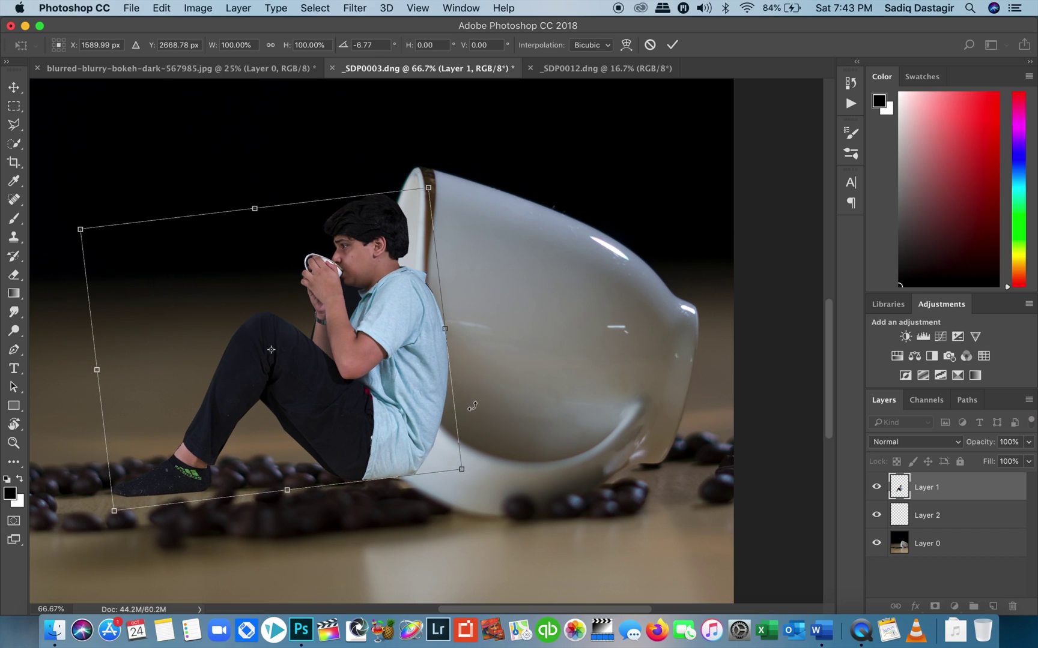
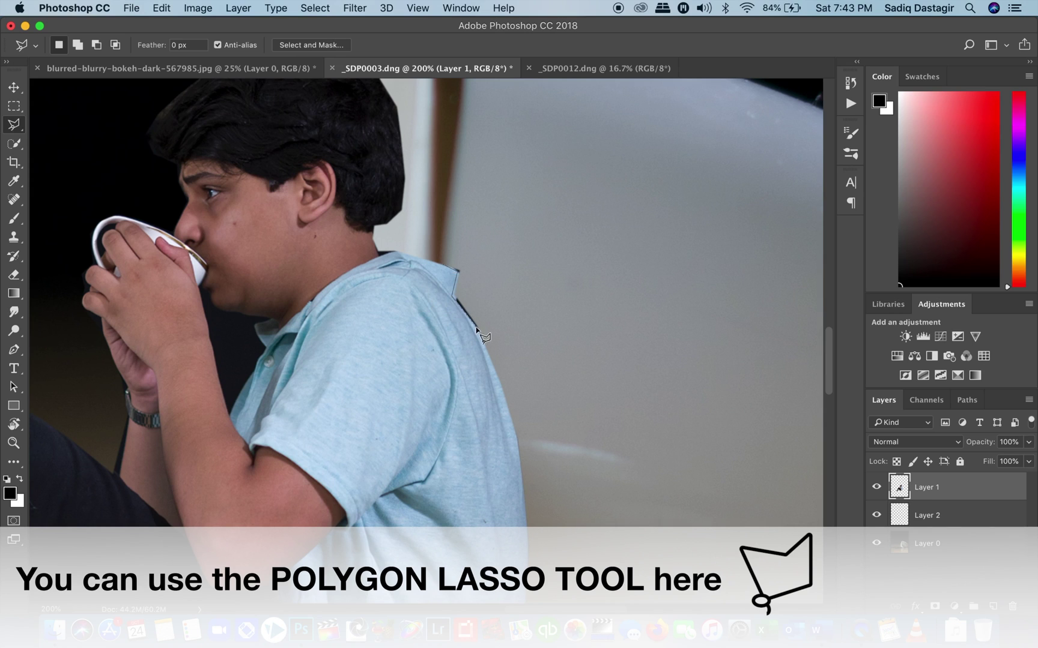
# - Trim the leftover dark fringe behind the shirt collar with the Polygonal Lasso
pyautogui.click(484, 334)
pyautogui.click(493, 282)
pyautogui.click(444, 258)
pyautogui.scroll(-5, 443, 265)
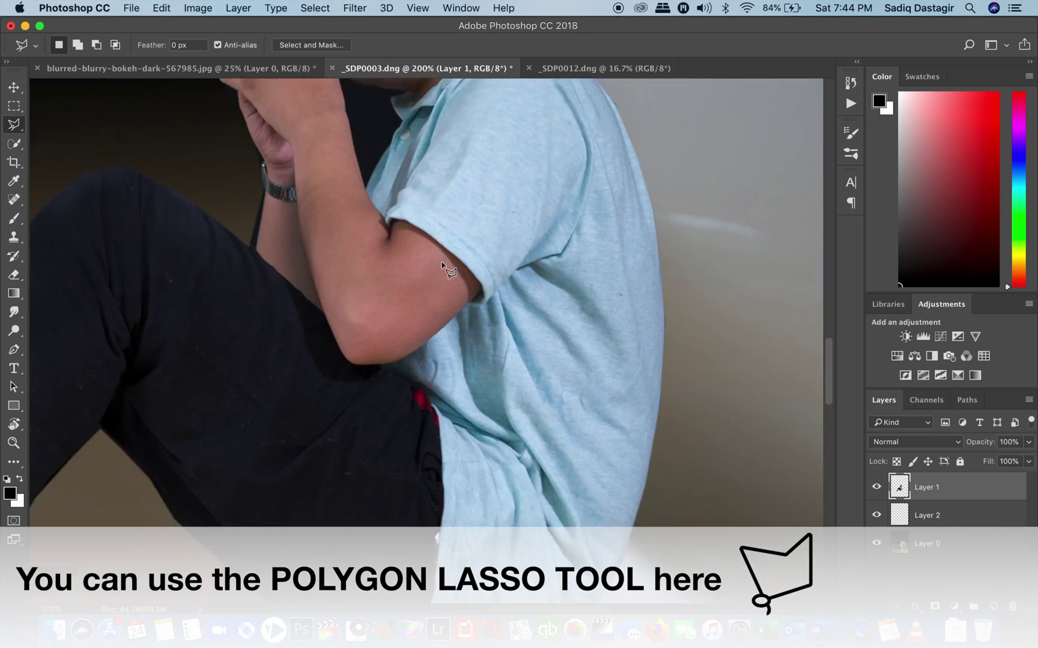
# - Outline the dark fringe beside the forearm and wristwatch with the Polygonal Lasso and remove it
pyautogui.scroll(2, 442, 267)
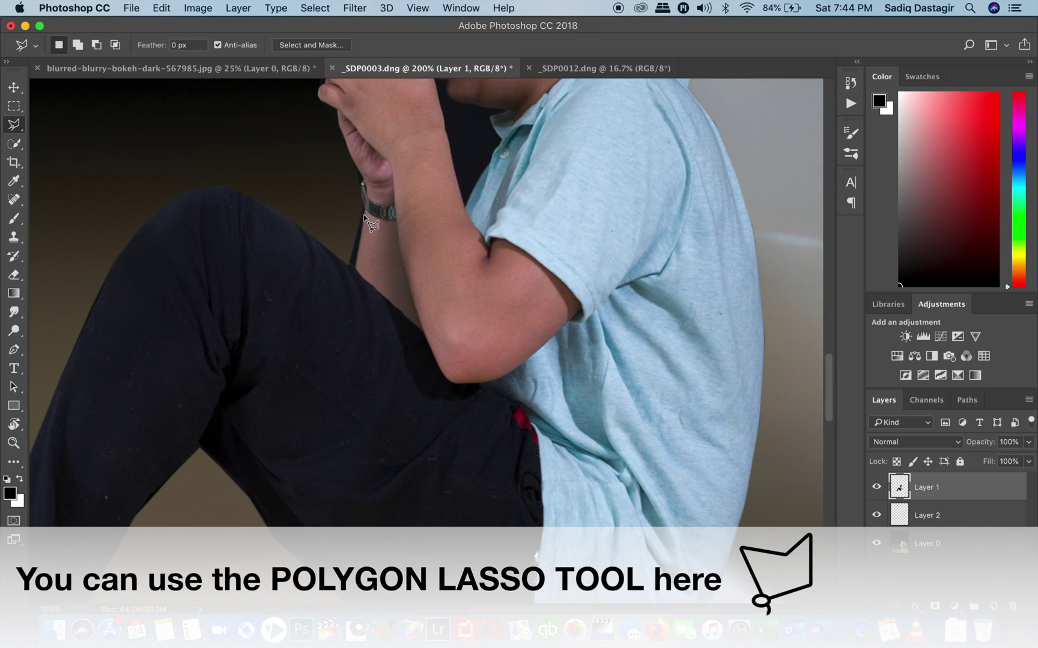
pyautogui.click(358, 265)
pyautogui.click(348, 264)
pyautogui.click(362, 210)
pyautogui.click(346, 156)
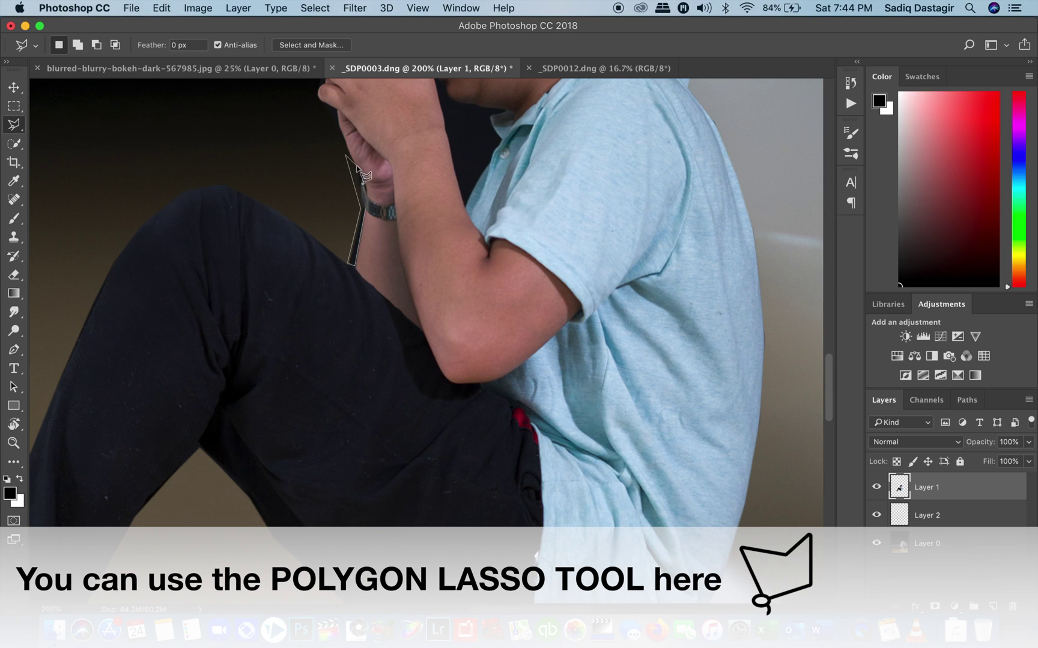
pyautogui.click(361, 181)
pyautogui.click(362, 196)
pyautogui.press('Escape')
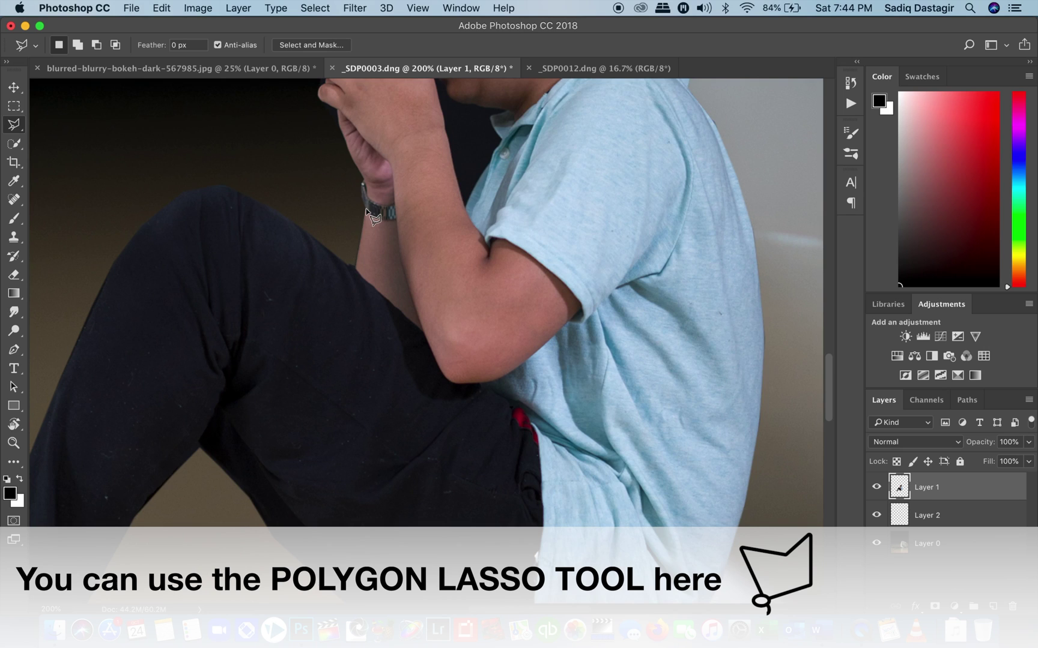
# - Outline the leftover edge beneath the sock's heel with the Polygonal Lasso, trim it and deselect
pyautogui.scroll(-5, 366, 209)
pyautogui.hscroll(-2, 365, 208)
pyautogui.scroll(2, 366, 208)
pyautogui.hscroll(-1, 365, 208)
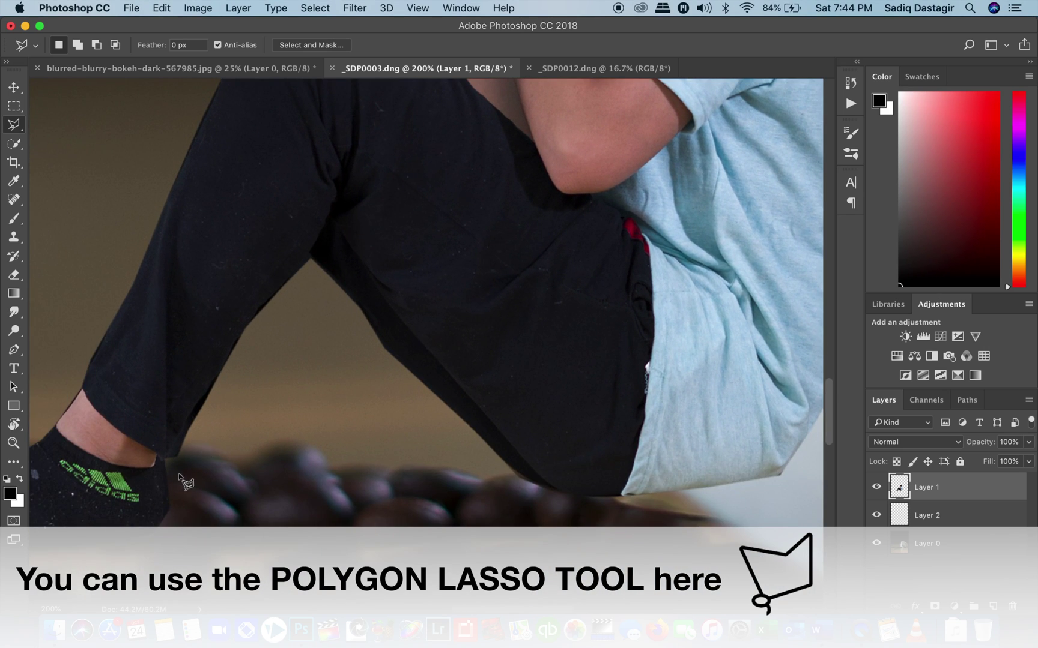
pyautogui.click(122, 540)
pyautogui.click(158, 533)
pyautogui.click(125, 542)
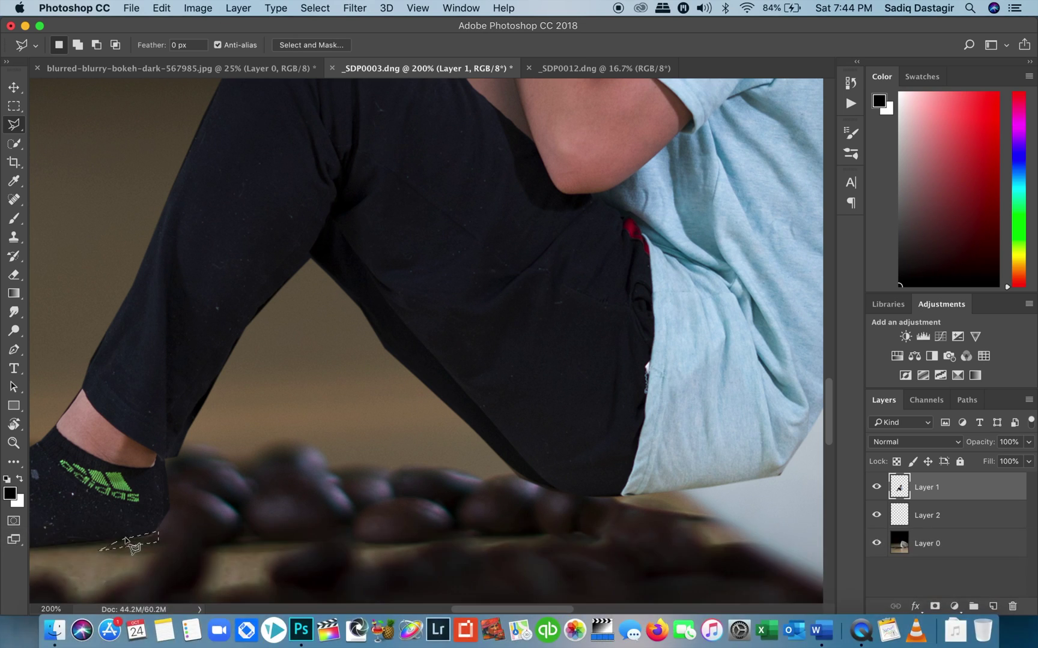
pyautogui.press('super+d')
# - Lower the opacity of the boy's layer to 39% to reveal the cup's rim behind him
pyautogui.press('z')
pyautogui.press('alt')
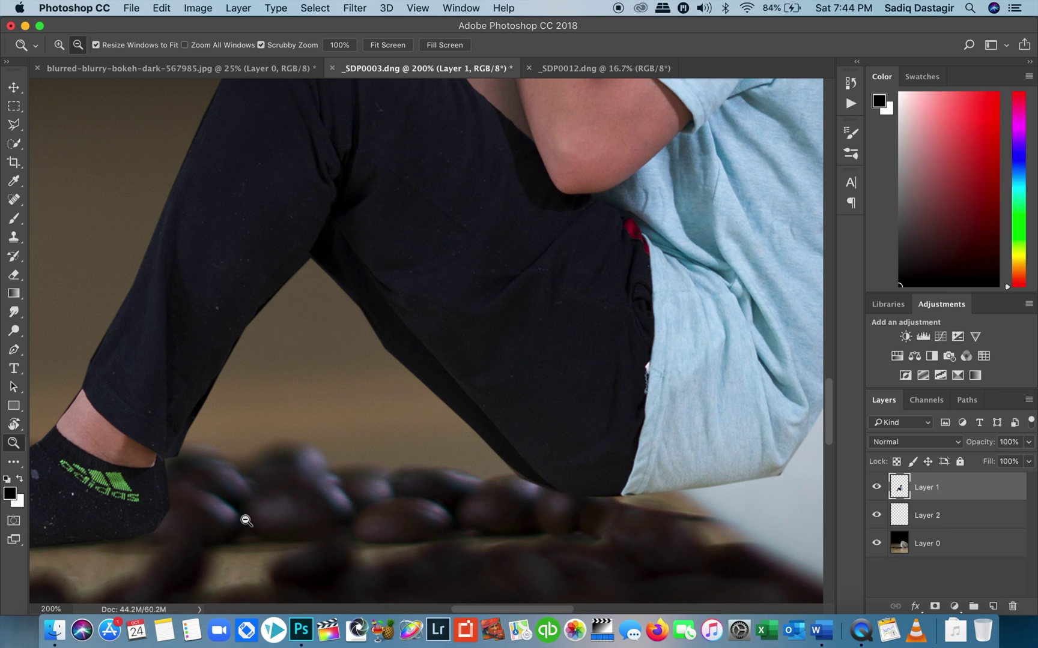
pyautogui.keyDown('alt'); pyautogui.click(247, 520); pyautogui.keyUp('alt')
pyautogui.keyDown('alt'); pyautogui.click(246, 521); pyautogui.keyUp('alt')
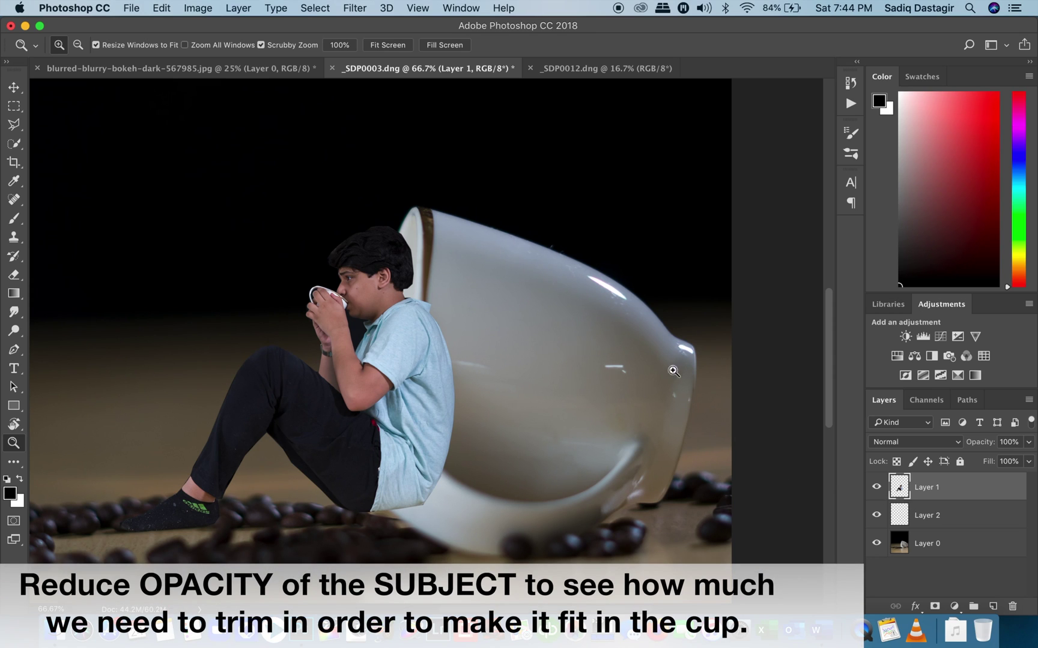
pyautogui.click(1028, 443)
pyautogui.moveTo(1006, 461); pyautogui.dragTo(993, 461)
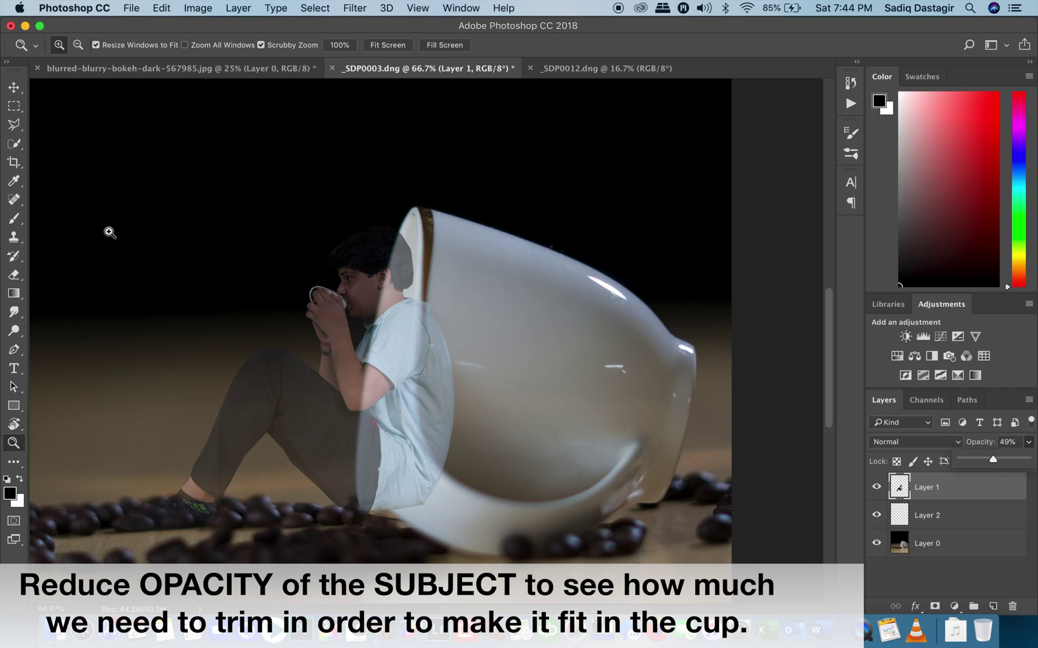
pyautogui.press('v')
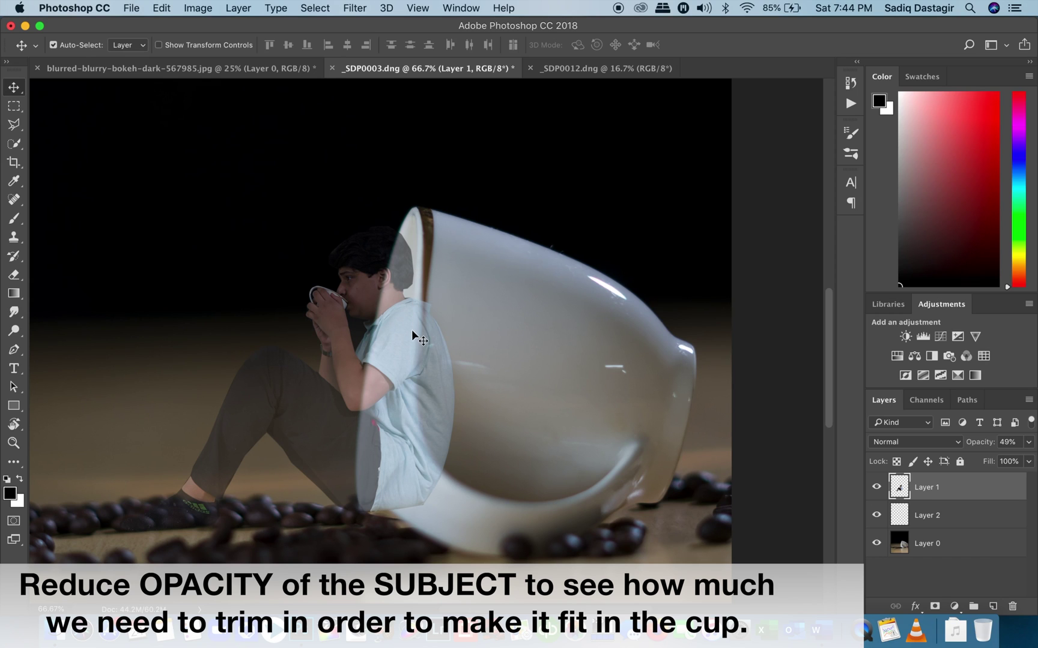
pyautogui.click(1027, 443)
pyautogui.moveTo(997, 465); pyautogui.dragTo(987, 465)
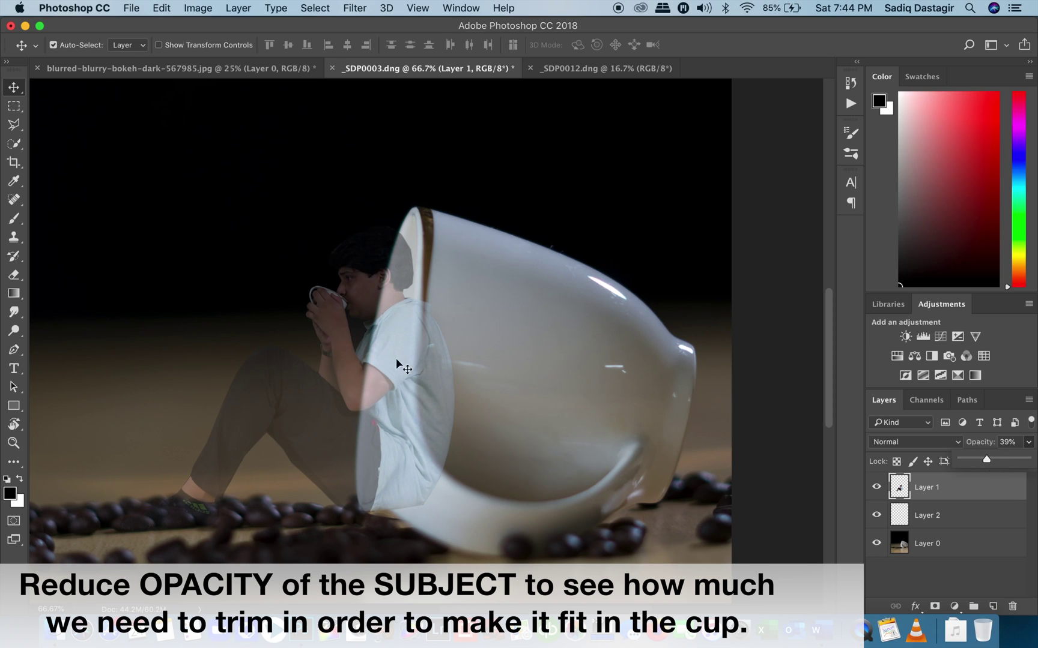
# - Outline the part of the boy's back that extends past the cup's rim with the Polygonal Lasso and cut it away
pyautogui.click(23, 127)
pyautogui.moveTo(24, 126)
pyautogui.mouseDown()
pyautogui.moveTo(43, 120)
pyautogui.moveTo(60, 137)
pyautogui.mouseUp()
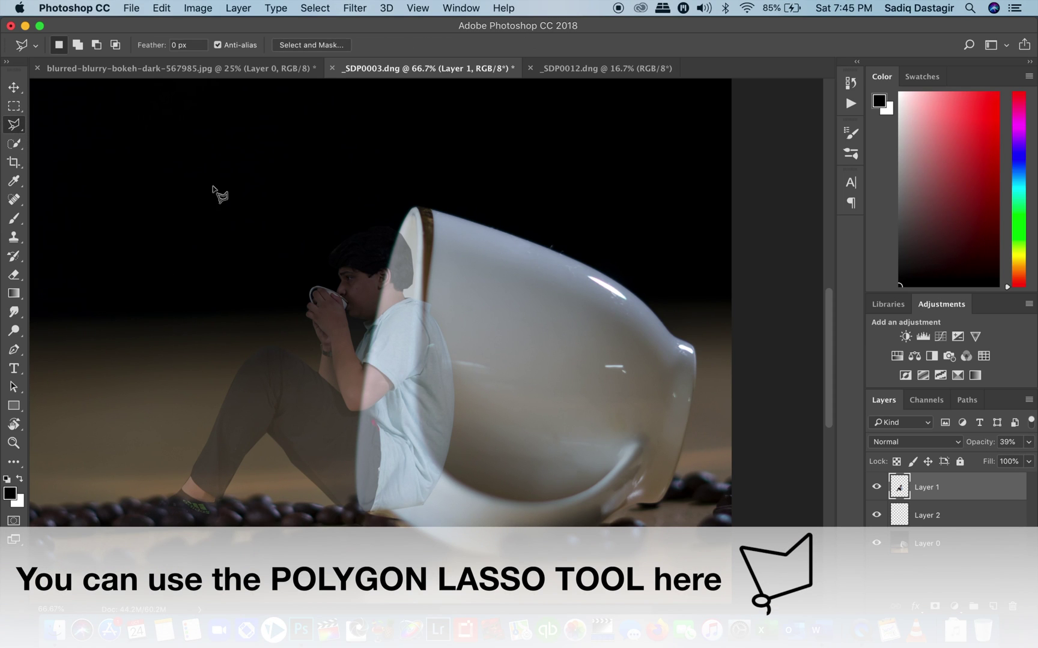
pyautogui.click(416, 258)
pyautogui.click(405, 399)
pyautogui.click(403, 425)
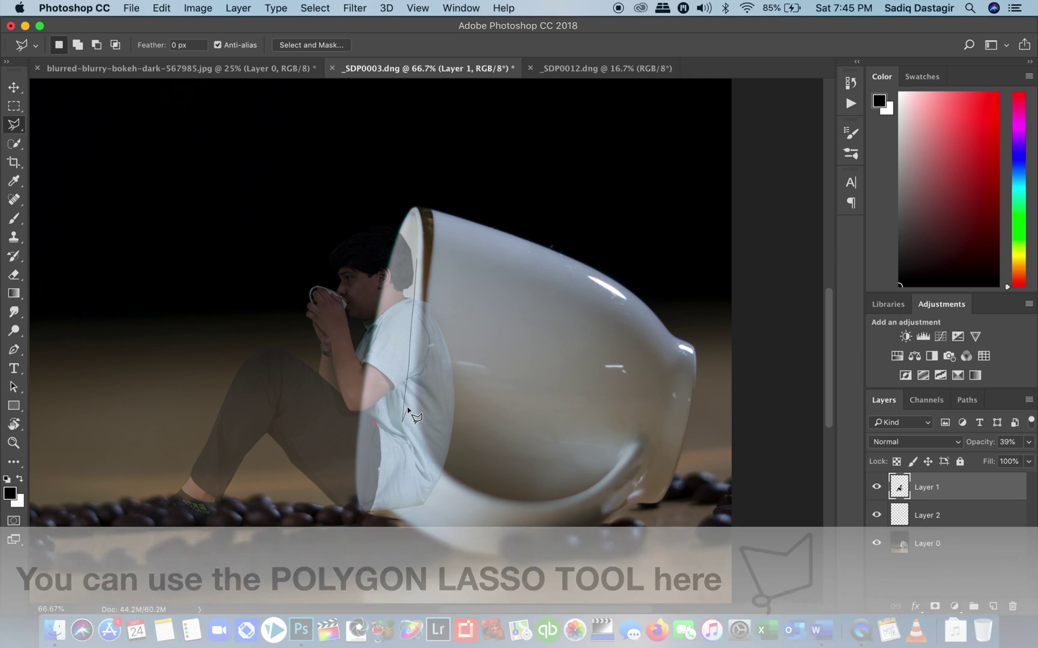
pyautogui.click(401, 455)
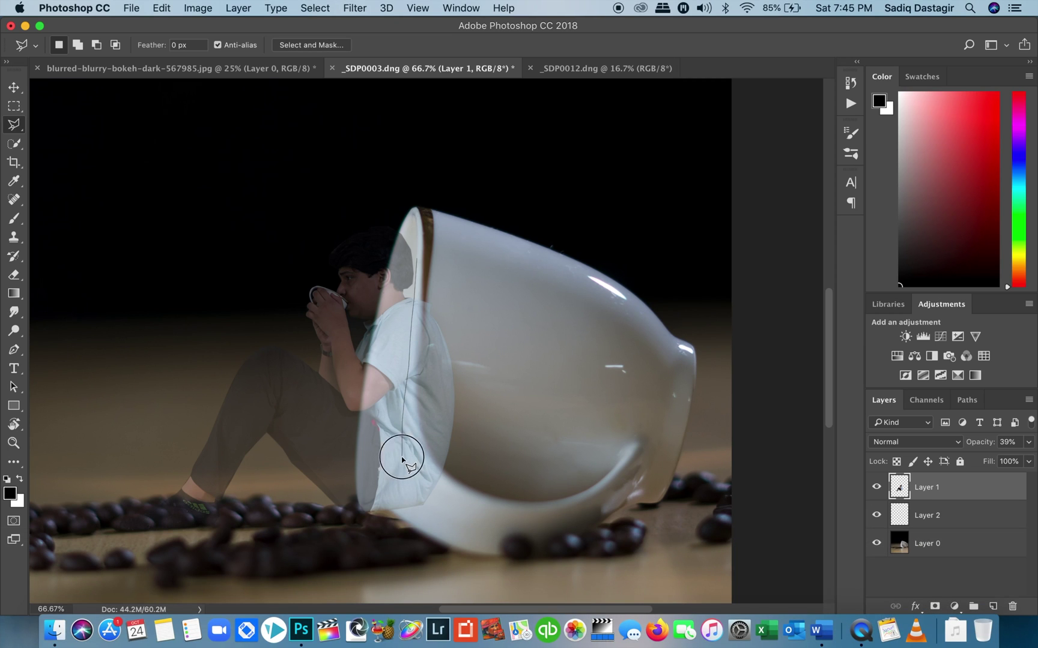
pyautogui.click(376, 497)
pyautogui.click(358, 514)
pyautogui.click(380, 530)
pyautogui.click(451, 521)
pyautogui.click(479, 415)
pyautogui.click(462, 227)
pyautogui.click(416, 259)
pyautogui.press('super+x')
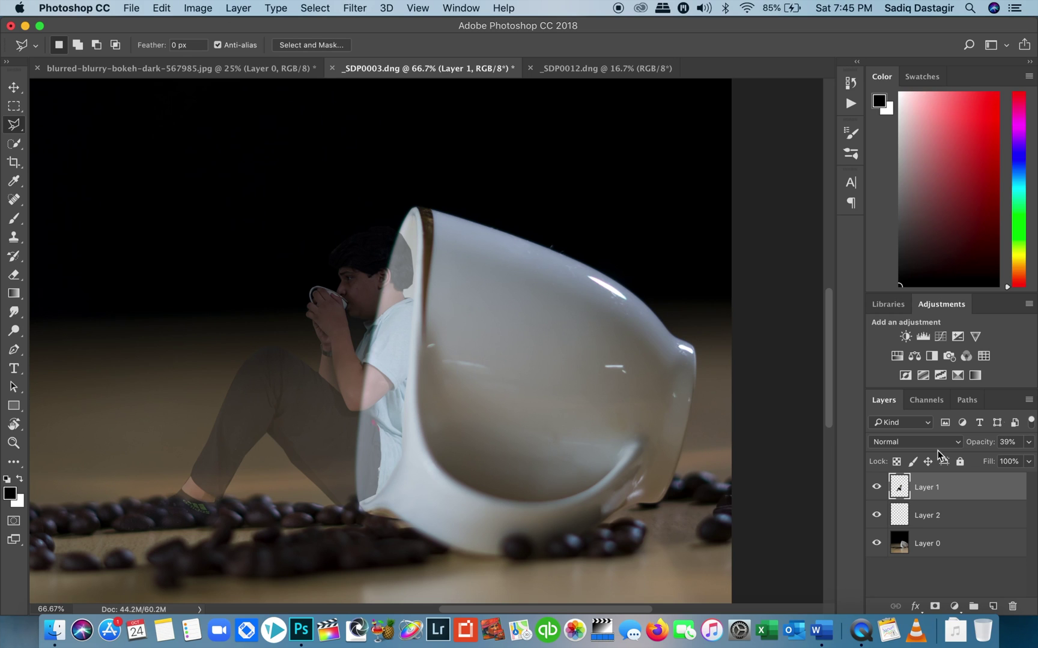
# - Restore the boy layer's opacity to 100%, add a layer mask to it and switch to the Brush tool
pyautogui.click(1027, 443)
pyautogui.click(1027, 459)
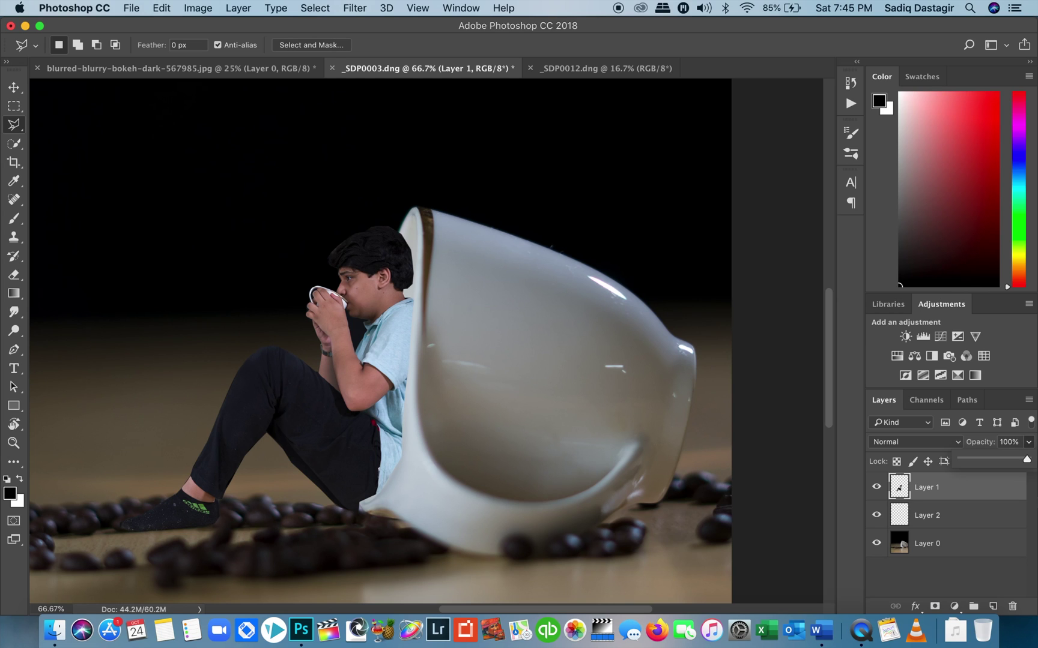
pyautogui.press('z')
pyautogui.click(509, 434)
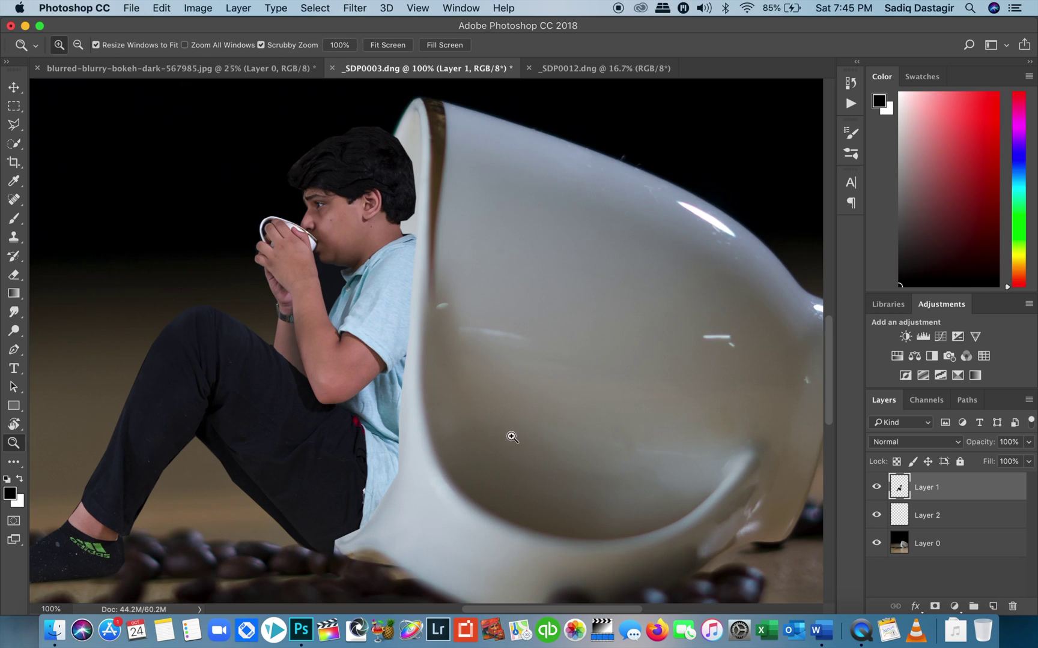
pyautogui.click(934, 606)
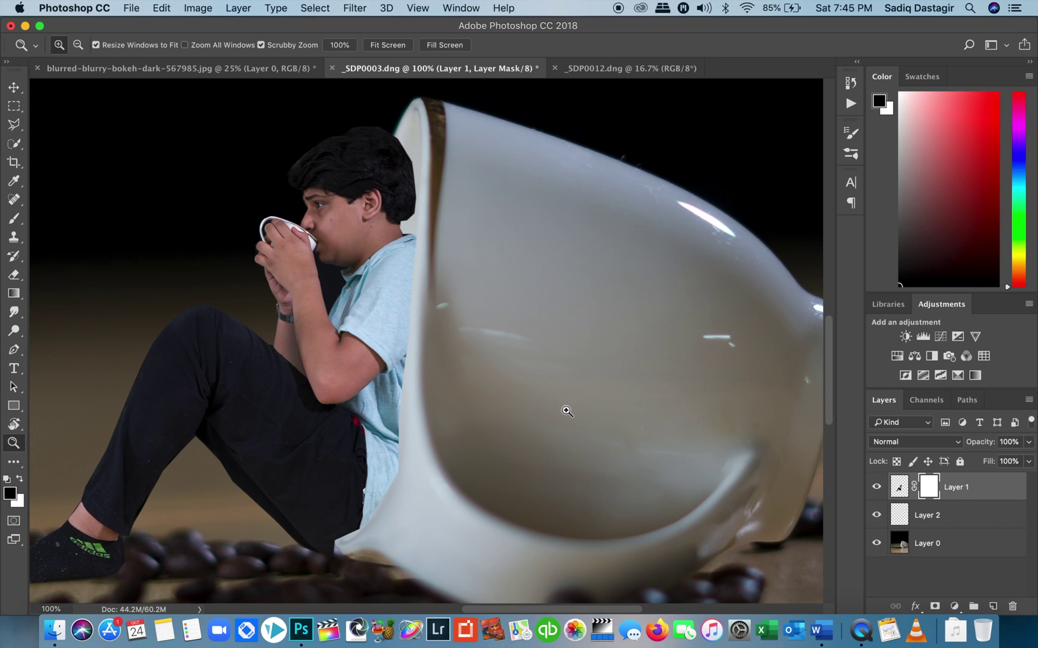
pyautogui.press('b')
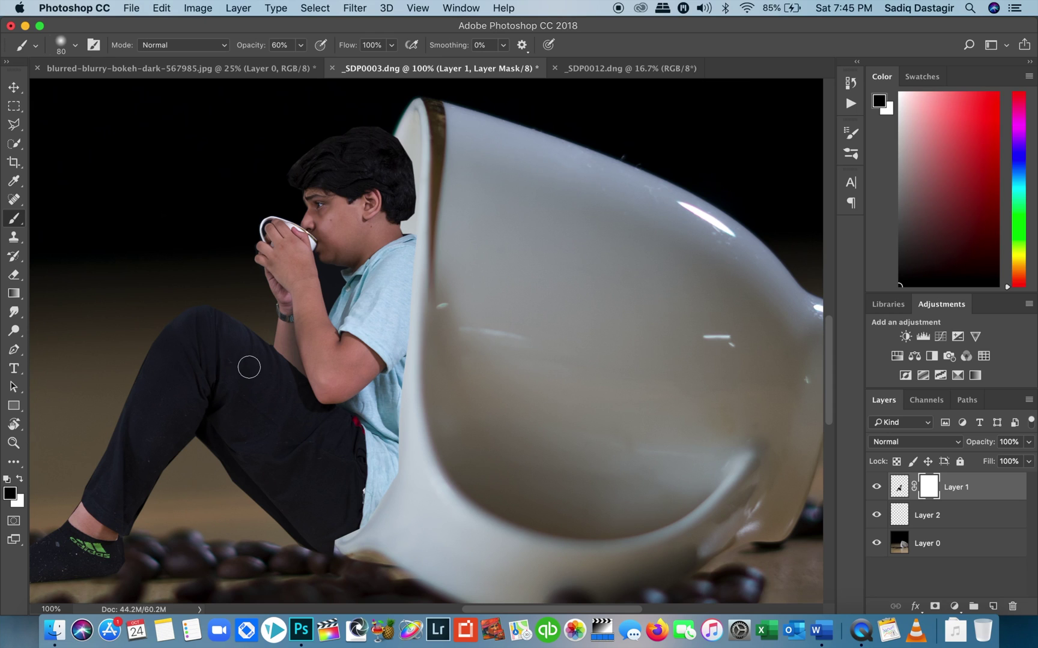
# - Try to mask the lower edge of the boy's back against the cup's rim with a smaller black brush at 100% opacity
pyautogui.click(301, 46)
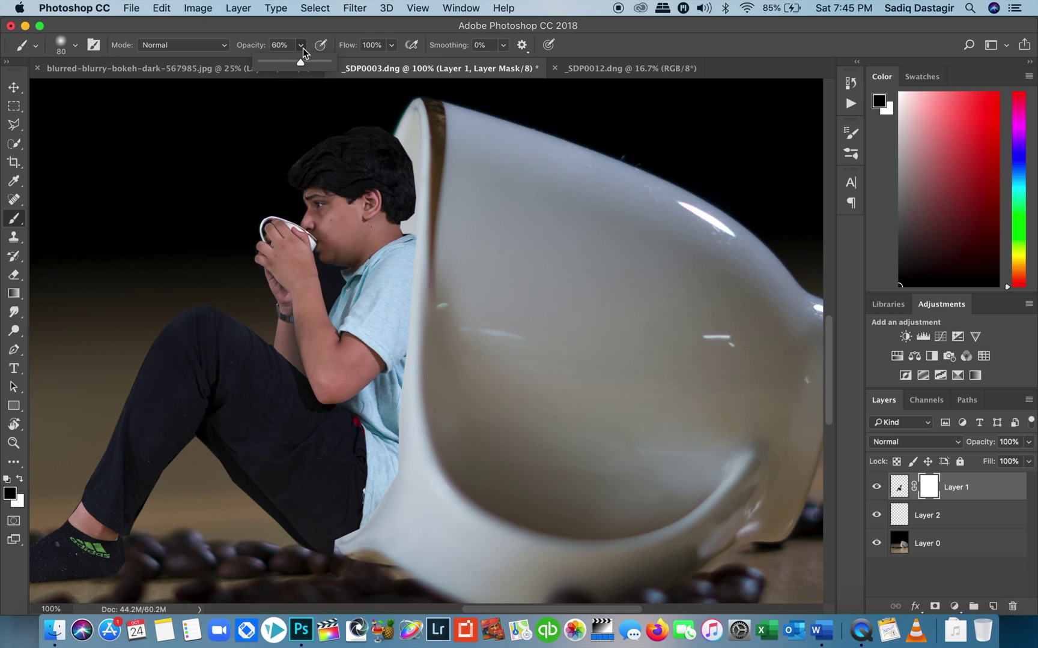
pyautogui.moveTo(314, 63); pyautogui.dragTo(350, 68)
pyautogui.press('[')
pyautogui.press('[')
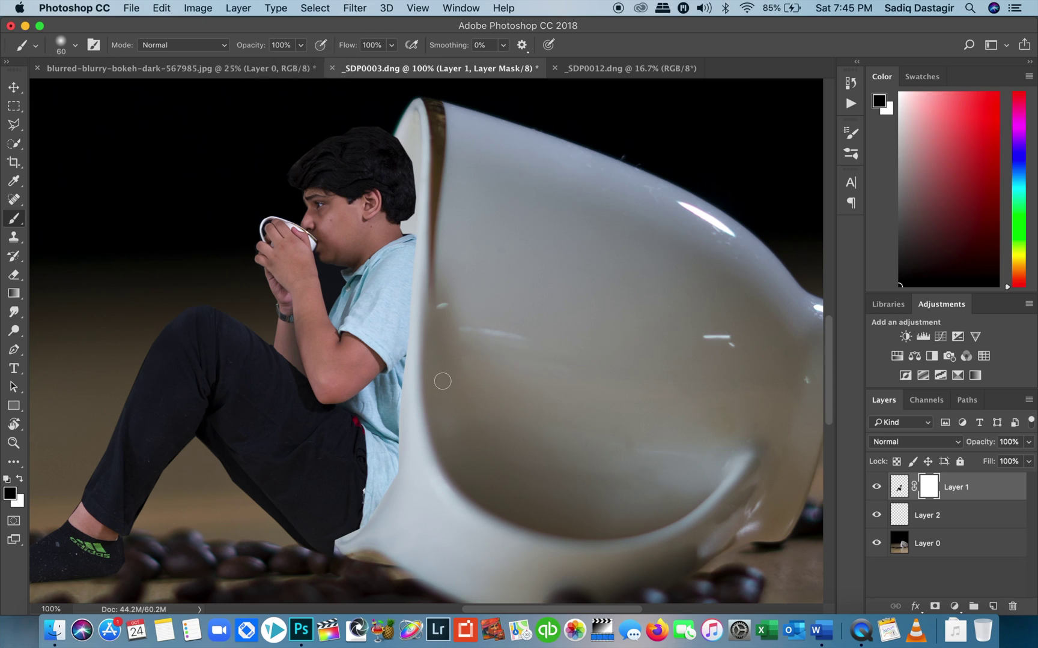
pyautogui.moveTo(424, 389)
pyautogui.mouseDown()
pyautogui.moveTo(406, 406)
pyautogui.moveTo(399, 486)
pyautogui.mouseUp()
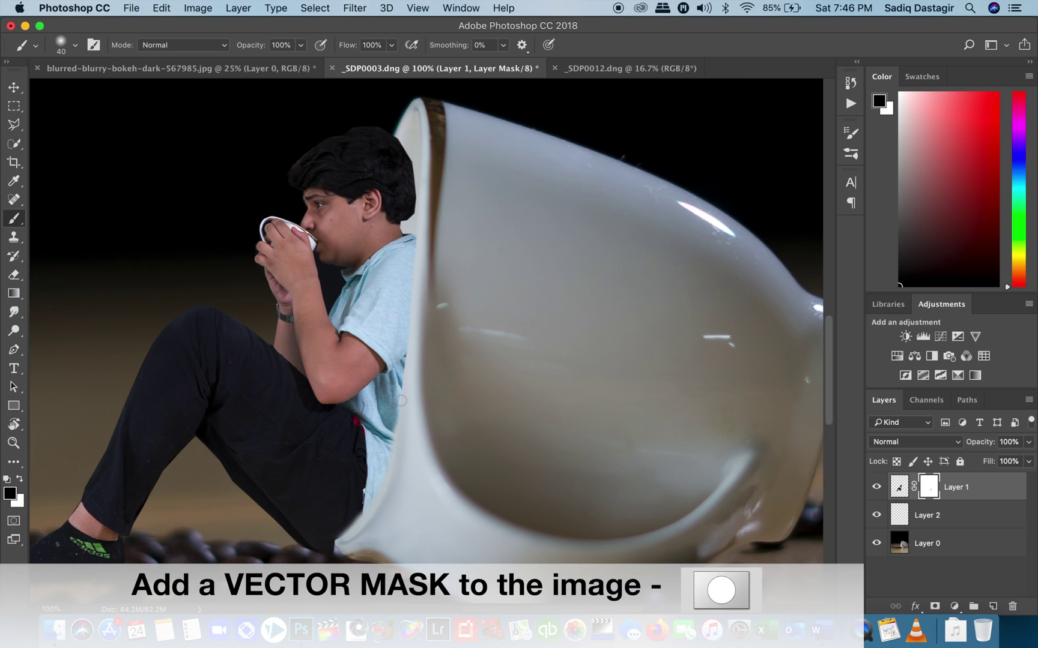
# - Delete the layer mask from the boy's layer and move him left with the Move tool, onto the outer edge of the cup's rim
pyautogui.press('Delete')
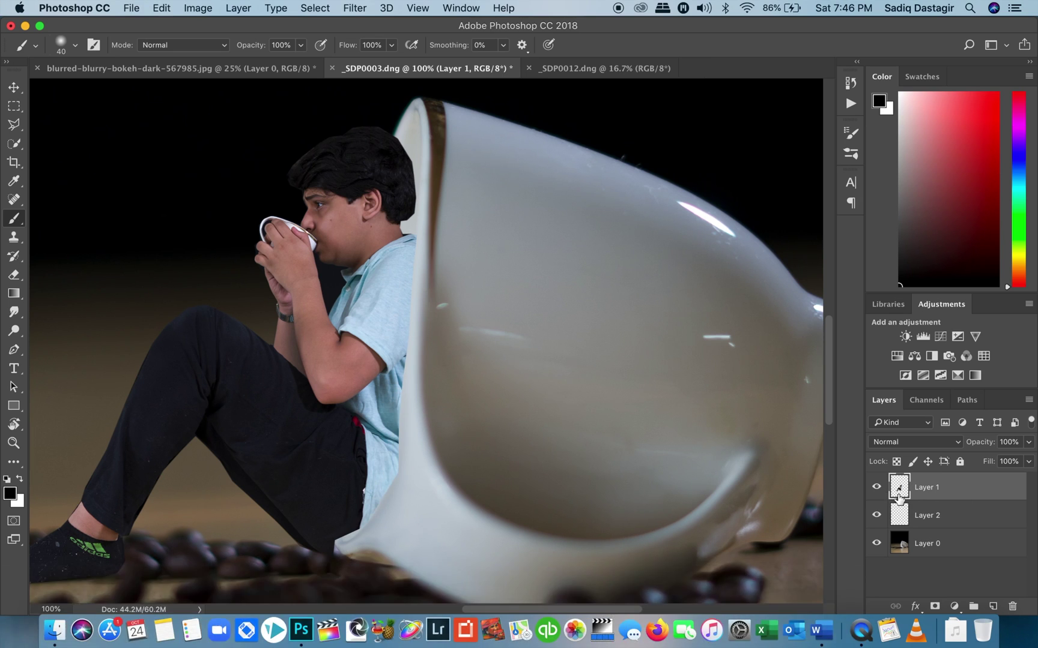
pyautogui.press('v')
pyautogui.moveTo(367, 373); pyautogui.dragTo(320, 374)
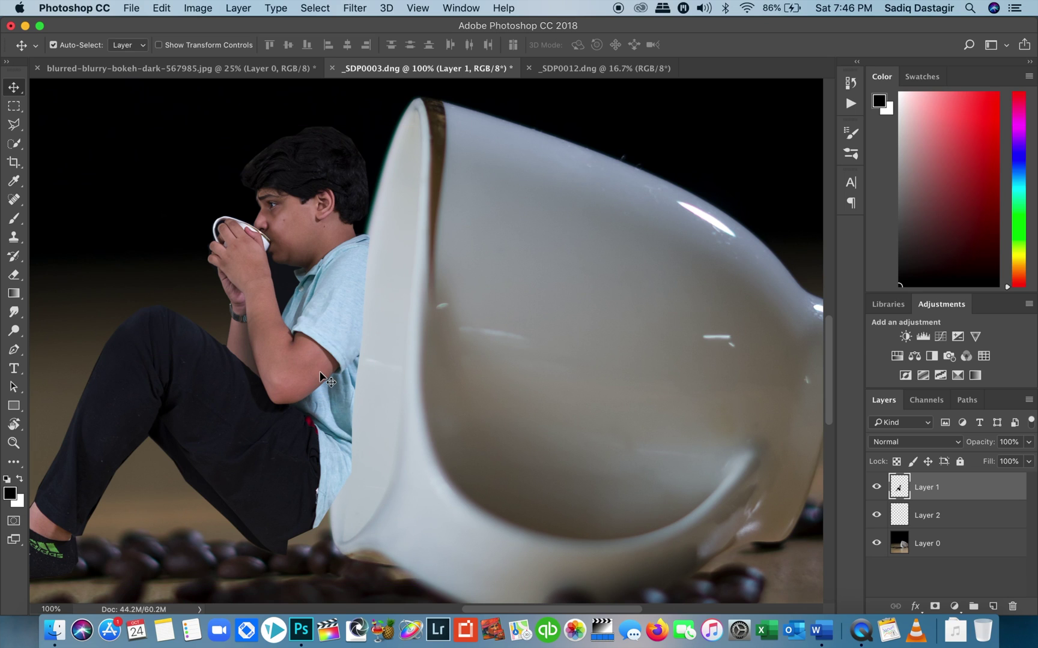
# - Nudge the boy's layer right in small increments until his back rests against the inner side of the cup's rim
pyautogui.press('Right')
pyautogui.press('Right')
pyautogui.press('Right')
pyautogui.press('Right')
pyautogui.press('Right')
pyautogui.press('Right')
pyautogui.press('Right')
pyautogui.press('Right')
pyautogui.press('Right')
pyautogui.press('Right')
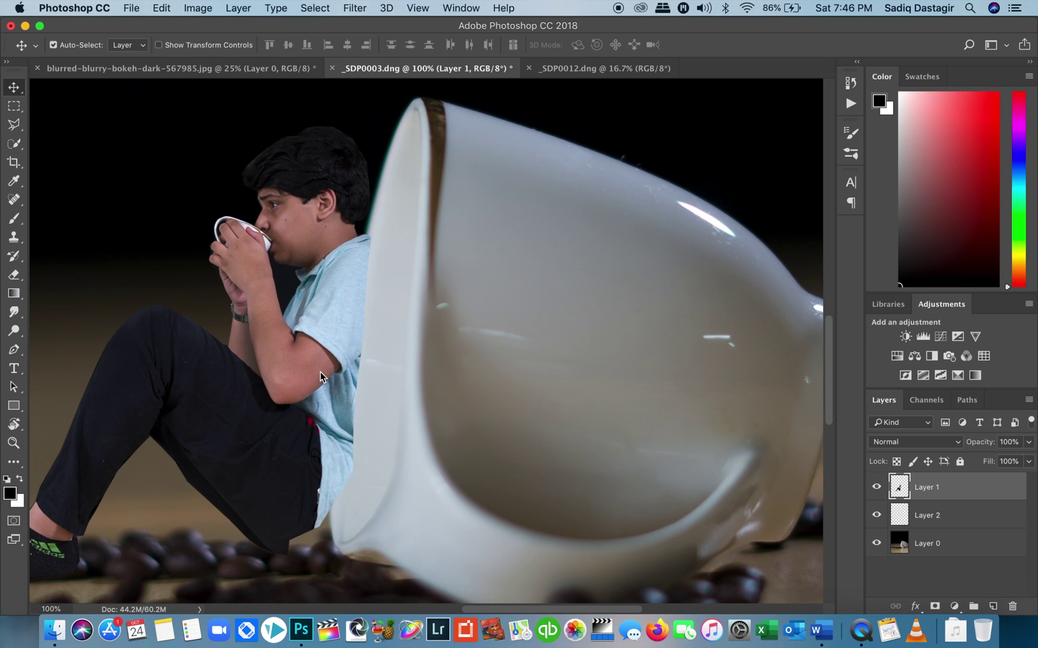
pyautogui.press('Right')
pyautogui.press('Right')
pyautogui.press('Right')
pyautogui.press('Right')
pyautogui.press('Right')
pyautogui.press('Right')
pyautogui.press('Right')
pyautogui.press('Right')
pyautogui.press('Right')
pyautogui.press('Right')
pyautogui.press('Right')
pyautogui.press('Right')
pyautogui.press('Right')
pyautogui.press('Right')
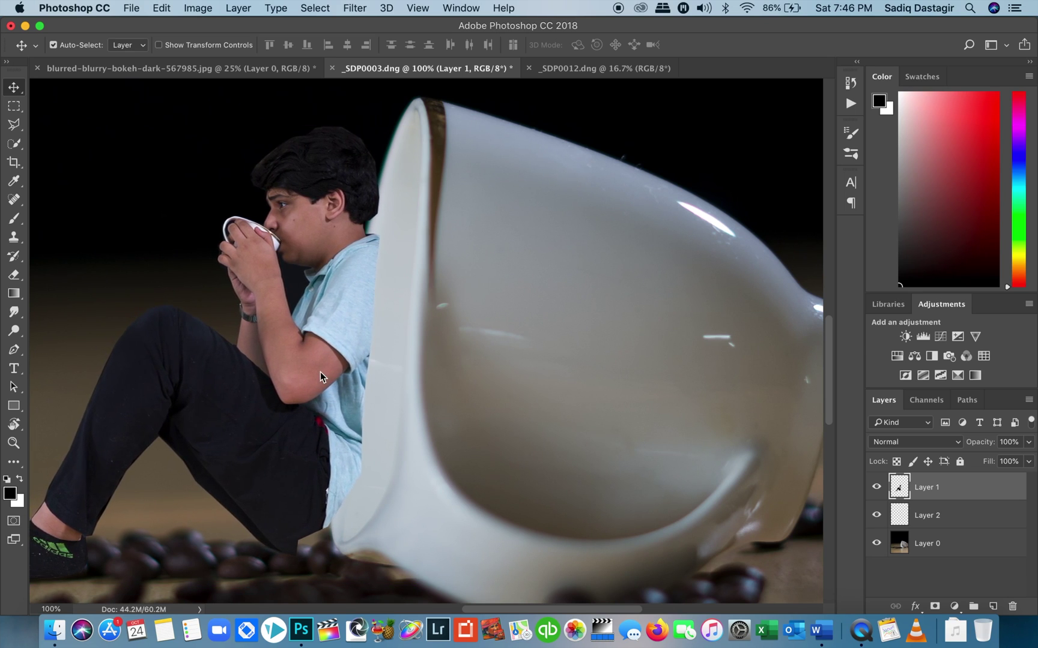
pyautogui.press('Right')
pyautogui.press('Right')
pyautogui.press('Right')
pyautogui.press('Right')
pyautogui.press('Right')
pyautogui.press('Right')
pyautogui.press('Right')
pyautogui.press('Right')
pyautogui.press('Right')
pyautogui.press('Right')
pyautogui.press('Right')
pyautogui.press('Right')
pyautogui.press('Right')
pyautogui.press('Right')
pyautogui.press('Right')
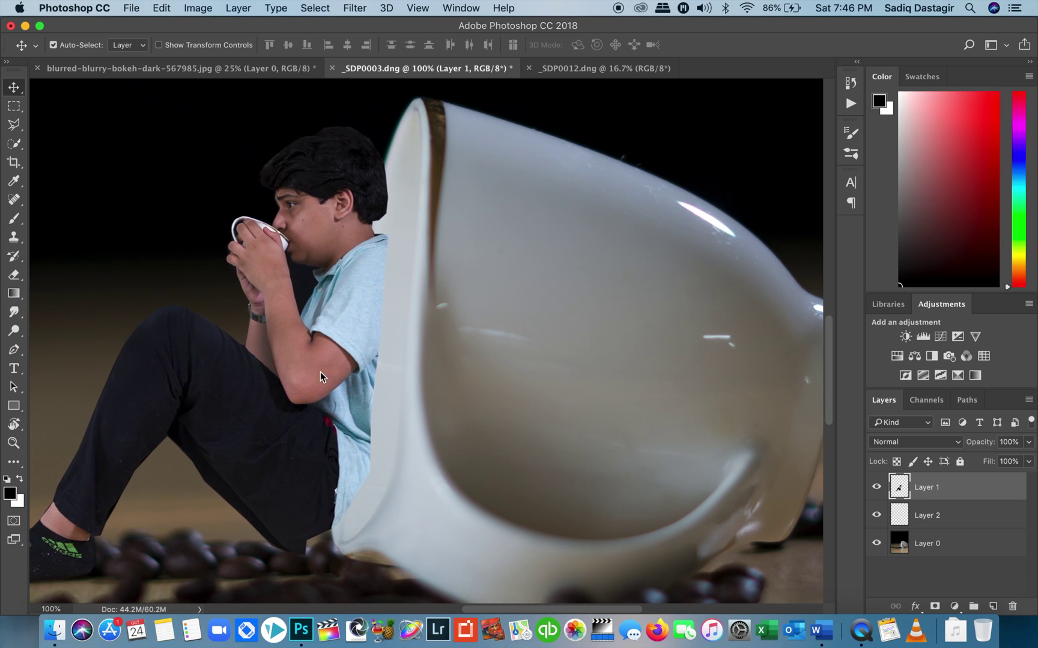
pyautogui.press('Right')
pyautogui.press('Right')
pyautogui.press('Right')
pyautogui.press('Right')
pyautogui.press('Right')
pyautogui.press('Right')
pyautogui.press('Right')
pyautogui.press('Right')
pyautogui.press('Right')
pyautogui.press('Right')
pyautogui.press('Right')
pyautogui.press('Right')
pyautogui.press('Right')
pyautogui.press('Right')
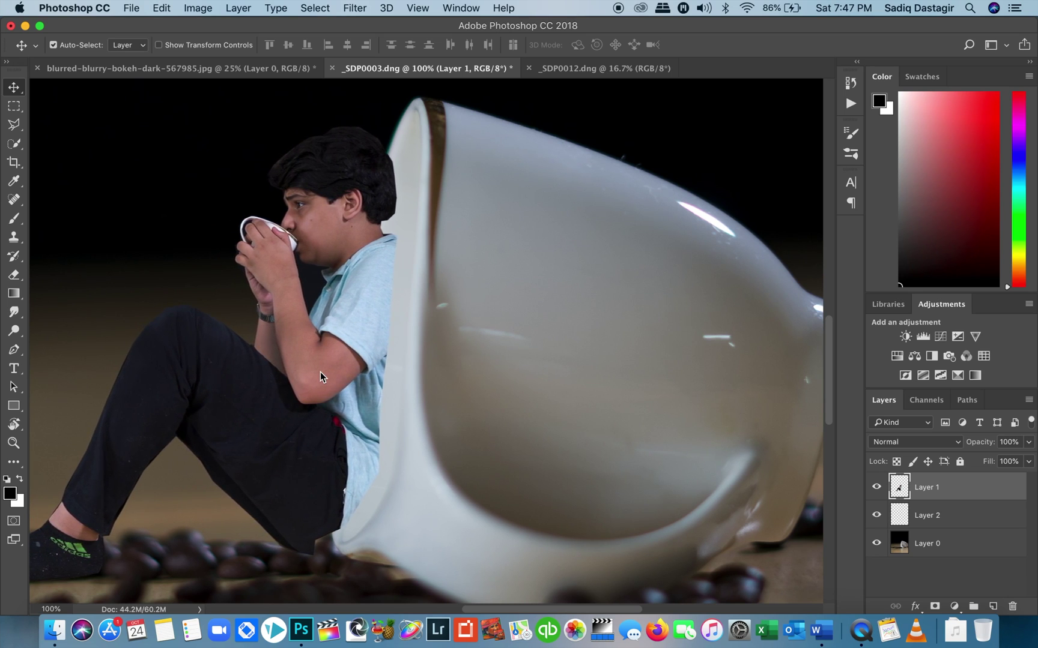
pyautogui.press('Right')
pyautogui.press('Right')
pyautogui.press('Right')
pyautogui.press('Right')
pyautogui.press('Right')
pyautogui.press('Right')
pyautogui.press('Right')
pyautogui.press('Right')
pyautogui.press('Right')
pyautogui.press('Right')
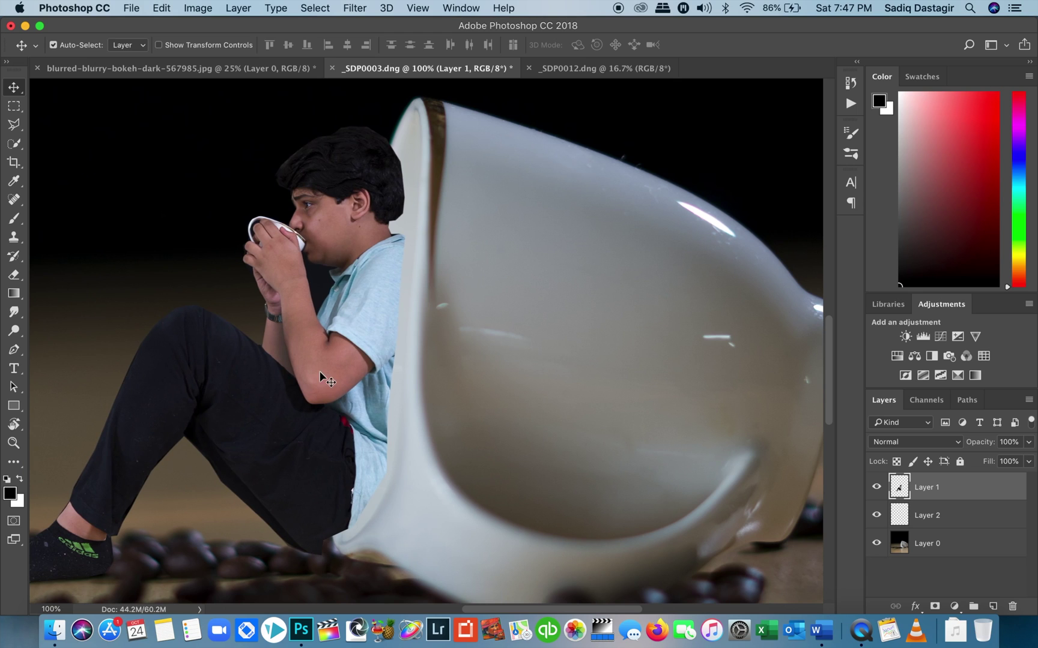
pyautogui.press('Right')
pyautogui.press('Right')
pyautogui.press('Right')
pyautogui.press('Right')
pyautogui.press('Right')
pyautogui.press('Right')
pyautogui.press('Right')
pyautogui.press('Right')
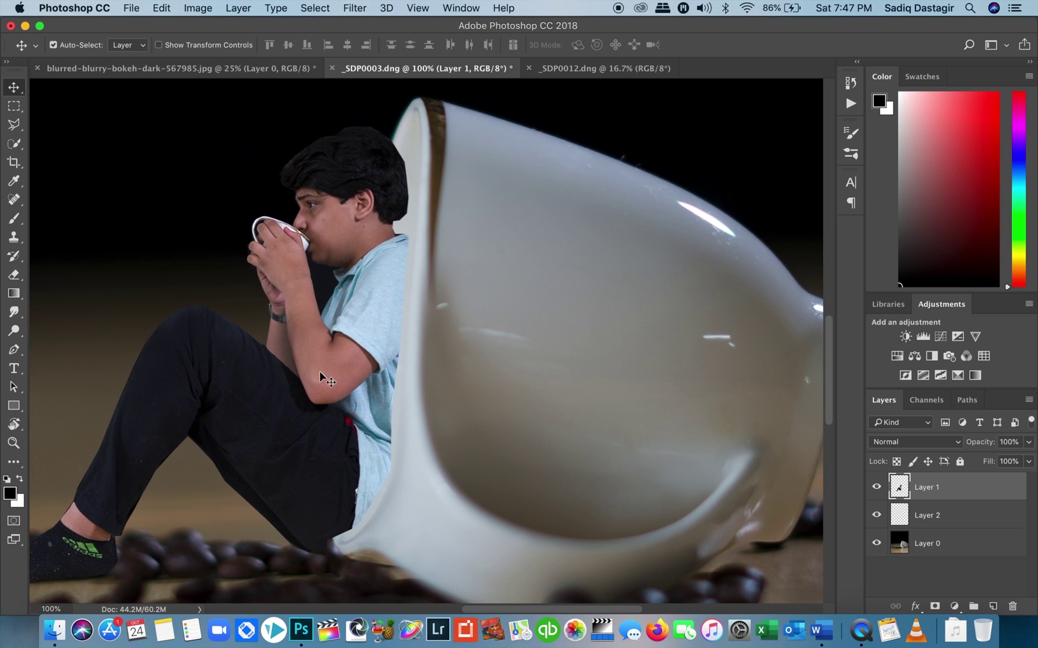
pyautogui.press('Right')
pyautogui.press('Right')
pyautogui.press('Right')
pyautogui.press('Right')
pyautogui.press('Right')
pyautogui.press('Right')
pyautogui.press('Right')
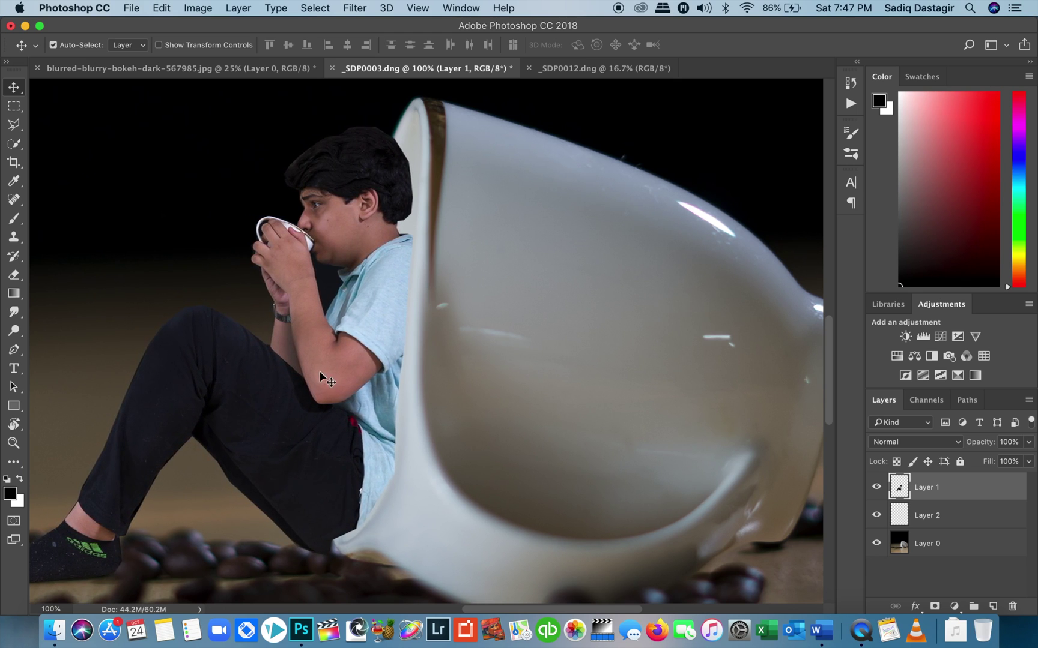
pyautogui.press('Right')
pyautogui.press('Right')
pyautogui.press('Right')
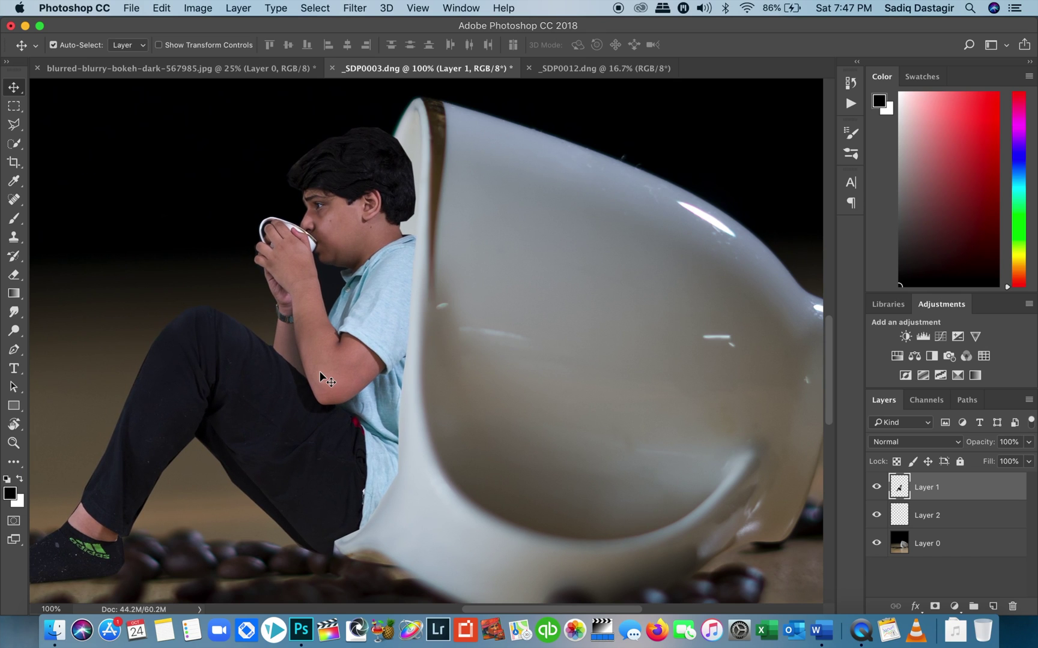
# - Fine-tune the boy's position by nudging him slightly left and down so he sits against the rim and on the coffee beans
pyautogui.press('Left')
pyautogui.press('Left')
pyautogui.press('Left')
pyautogui.press('Left')
pyautogui.press('Left')
pyautogui.press('Left')
pyautogui.press('Left')
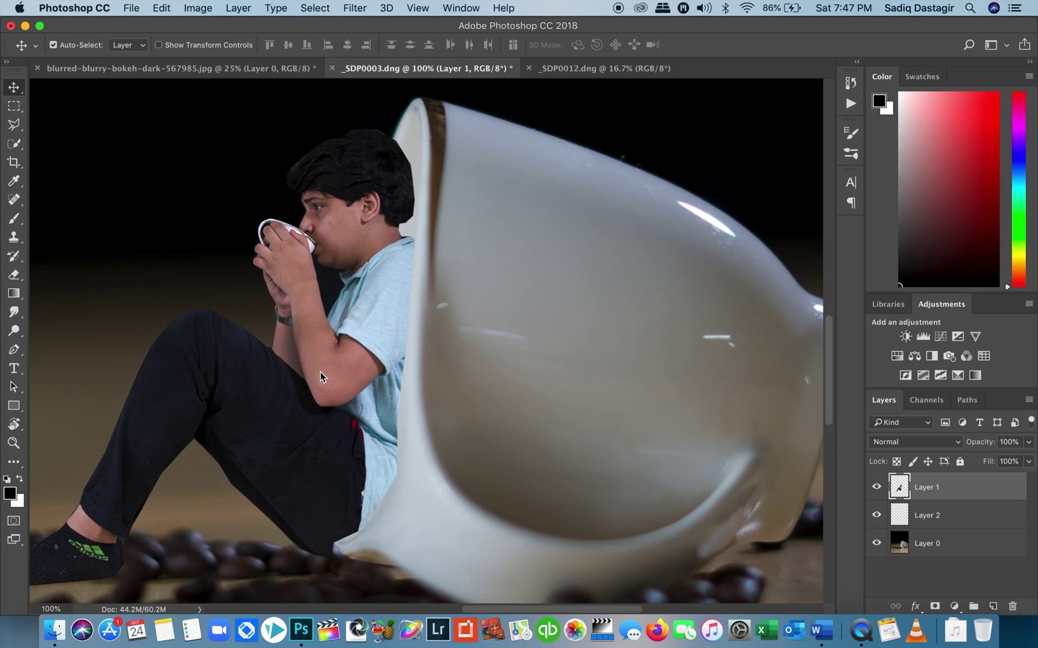
pyautogui.press('Left')
pyautogui.press('Left')
pyautogui.press('Left')
pyautogui.press('Left')
pyautogui.press('Left')
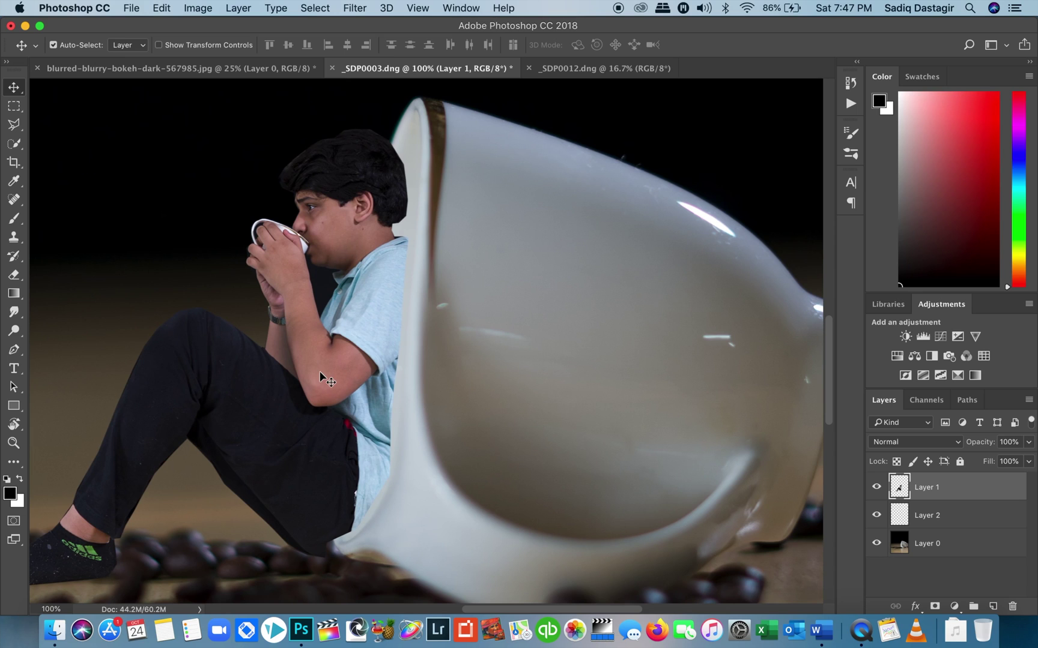
pyautogui.press('Right')
pyautogui.press('Right')
pyautogui.press('Right')
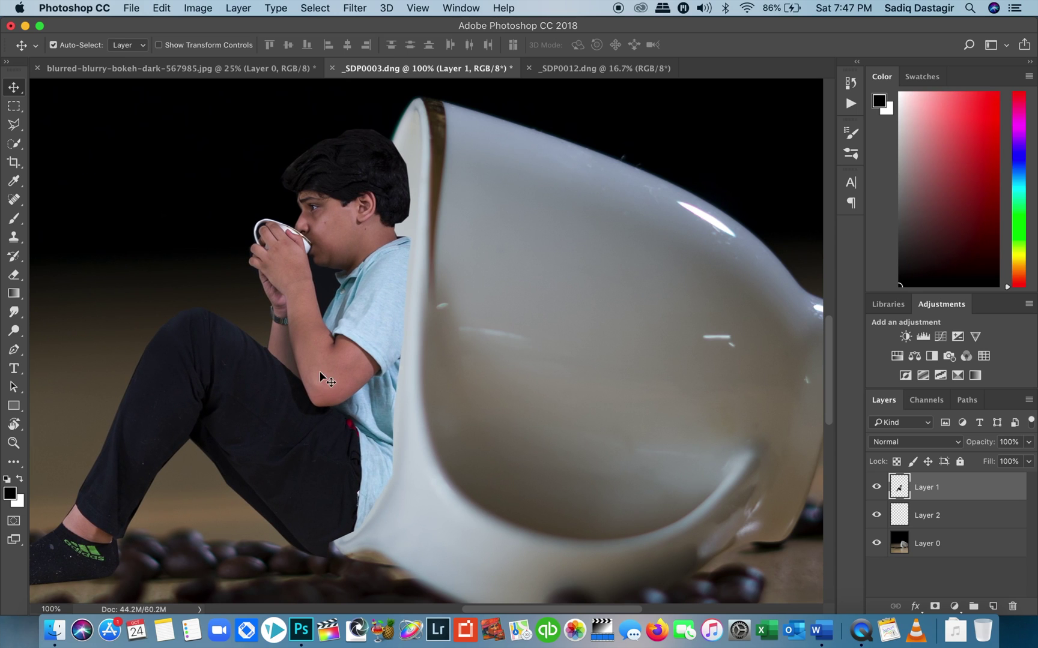
pyautogui.press('Down')
pyautogui.press('Down')
pyautogui.press('Down')
pyautogui.press('Down')
pyautogui.press('Down')
pyautogui.press('Down')
pyautogui.press('Down')
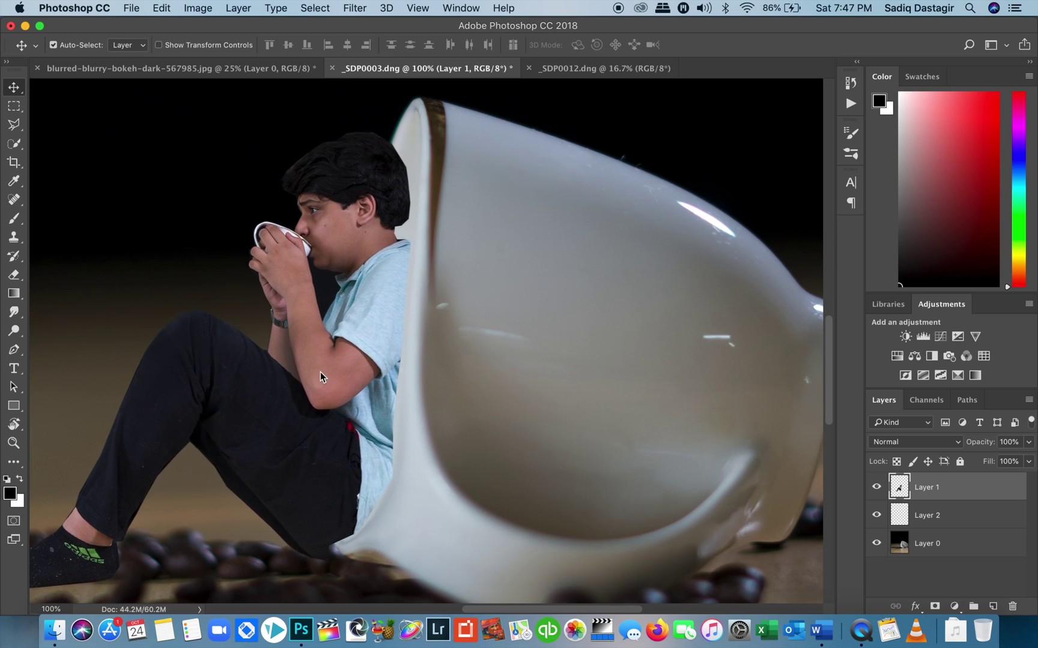
pyautogui.press('Down')
pyautogui.press('Down')
pyautogui.press('Down')
pyautogui.press('Right')
pyautogui.press('Right')
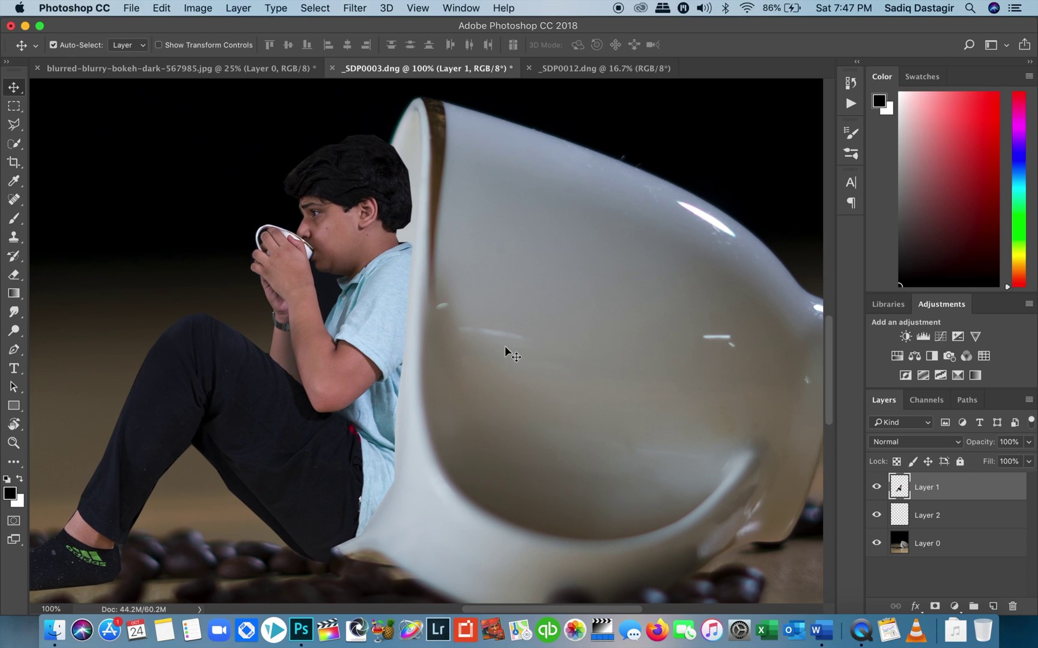
# - On Layer 2 beneath the boy, paint a soft black shadow under the sock with a size 90 brush at 26% opacity
pyautogui.press('b')
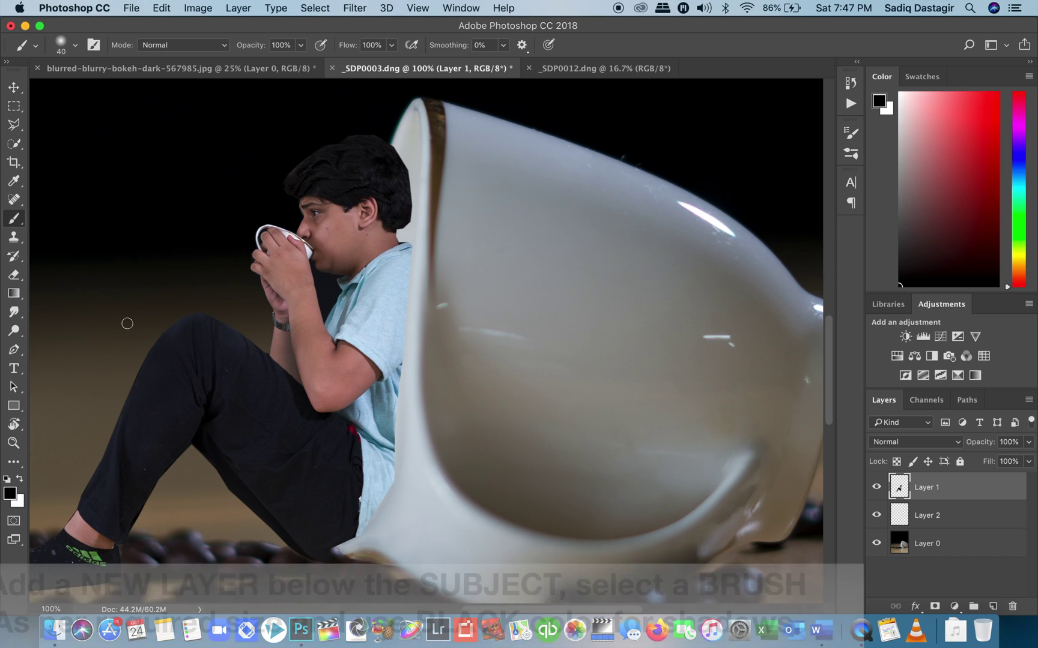
pyautogui.press('z')
pyautogui.keyDown('alt'); pyautogui.click(252, 342); pyautogui.keyUp('alt')
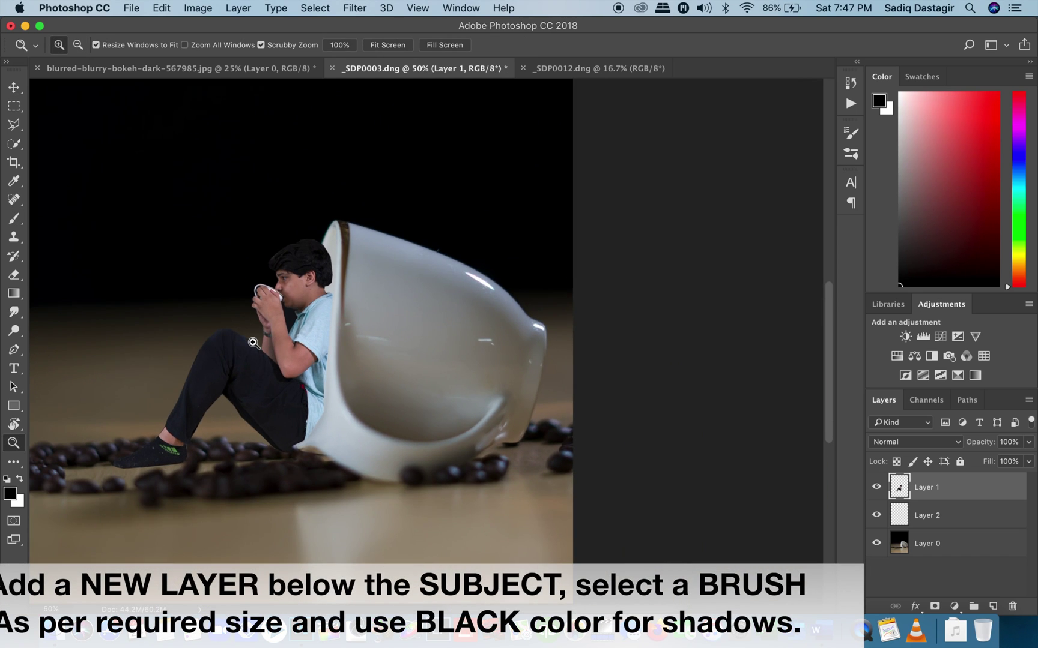
pyautogui.hscroll(-5, 253, 342)
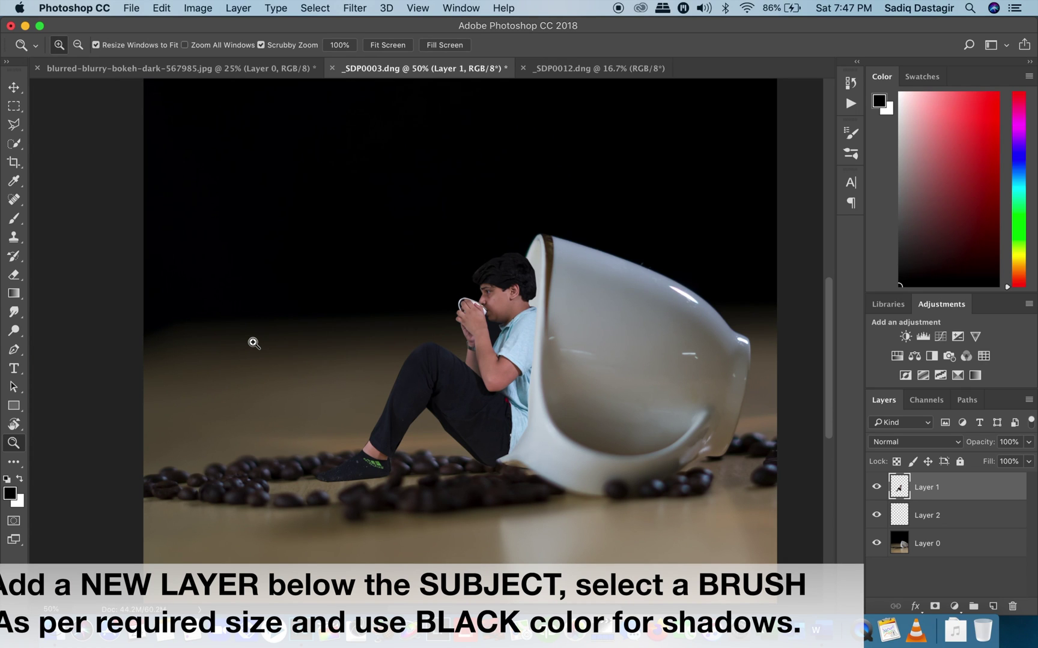
pyautogui.click(362, 466)
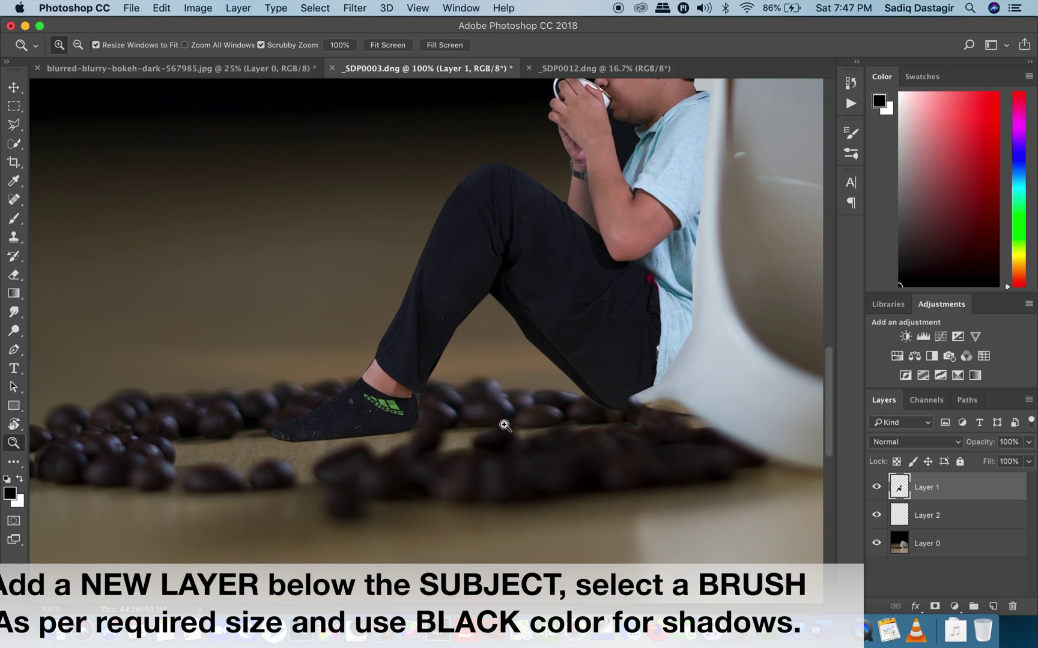
pyautogui.click(936, 519)
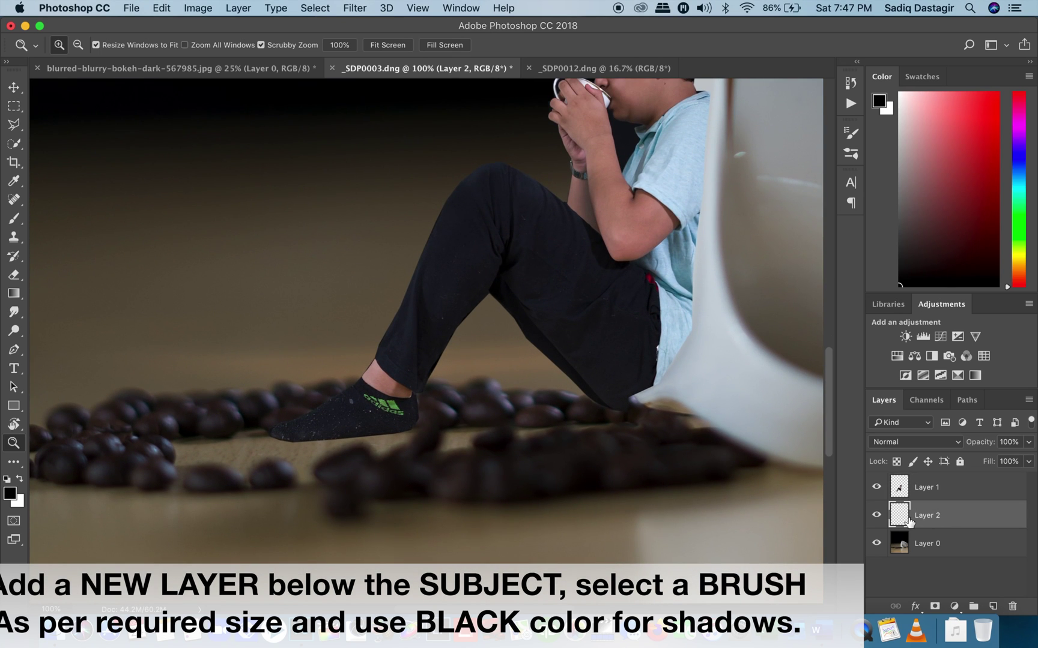
pyautogui.press('b')
pyautogui.press(']')
pyautogui.press(']')
pyautogui.press(']')
pyautogui.press(']')
pyautogui.press(']')
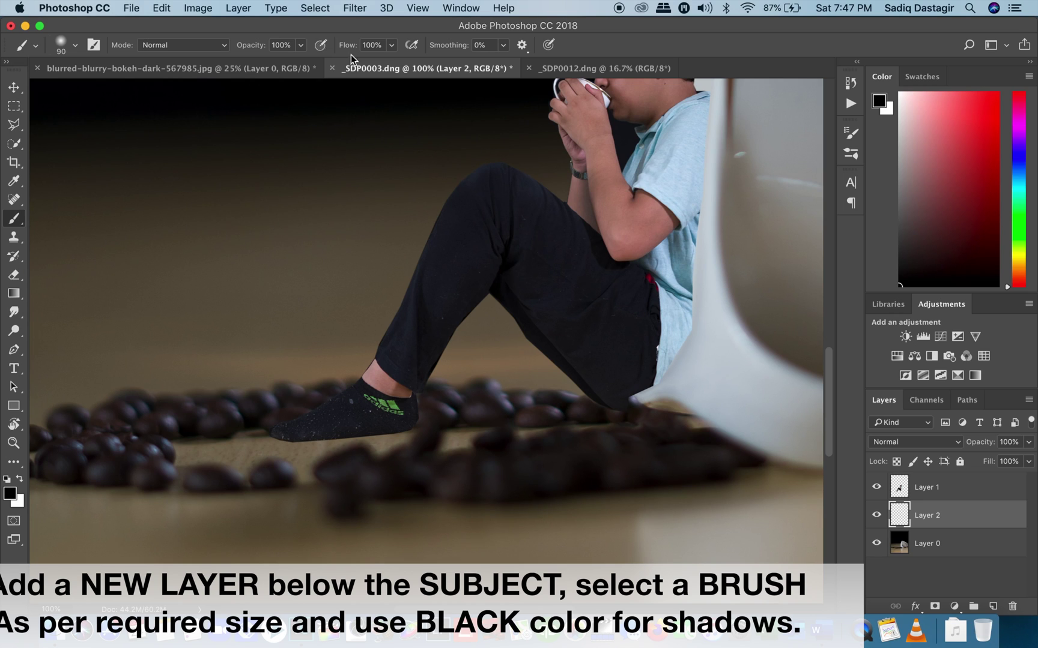
pyautogui.click(301, 45)
pyautogui.moveTo(268, 59); pyautogui.dragTo(252, 65)
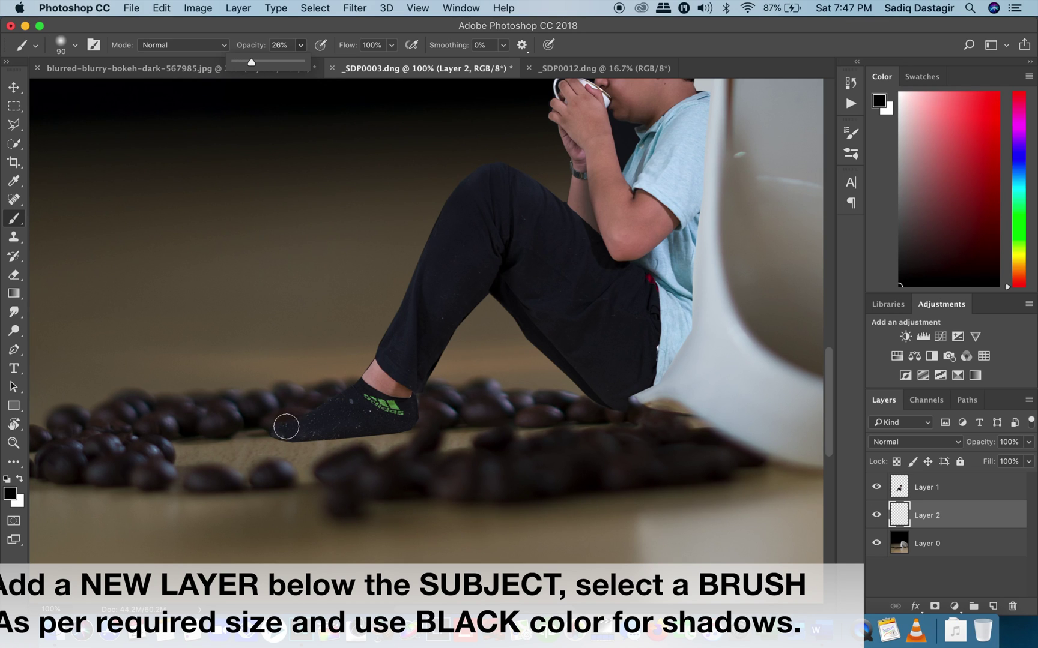
pyautogui.moveTo(278, 424); pyautogui.dragTo(415, 422)
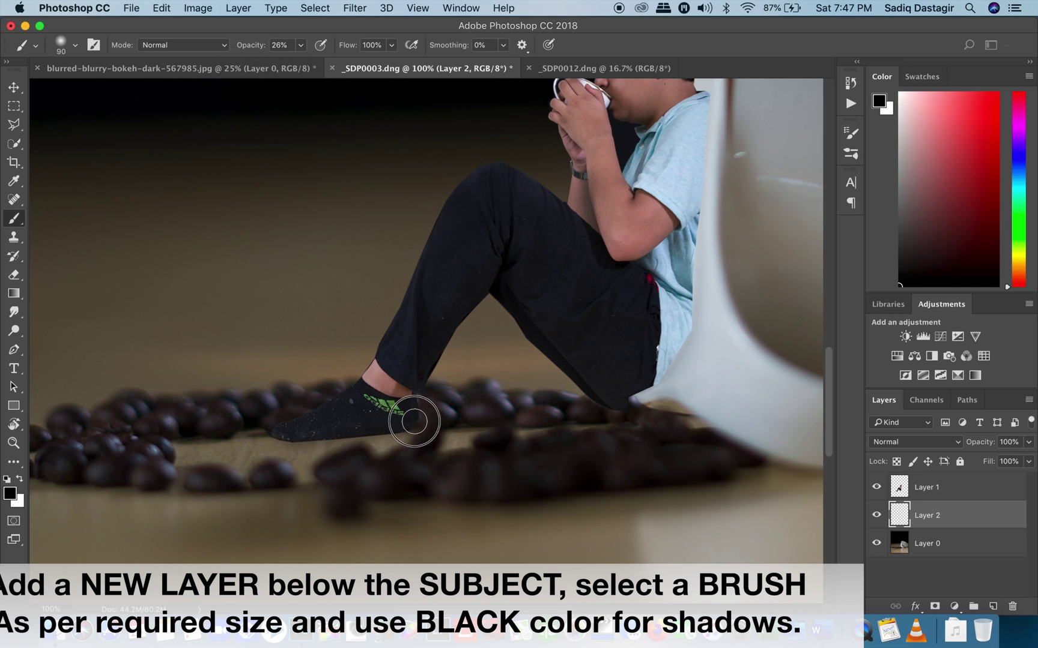
# - Set the brush opacity to 62% and paint darker shadows beneath the sock and across the beans under the boy's legs
pyautogui.click(301, 45)
pyautogui.moveTo(298, 59); pyautogui.dragTo(324, 62)
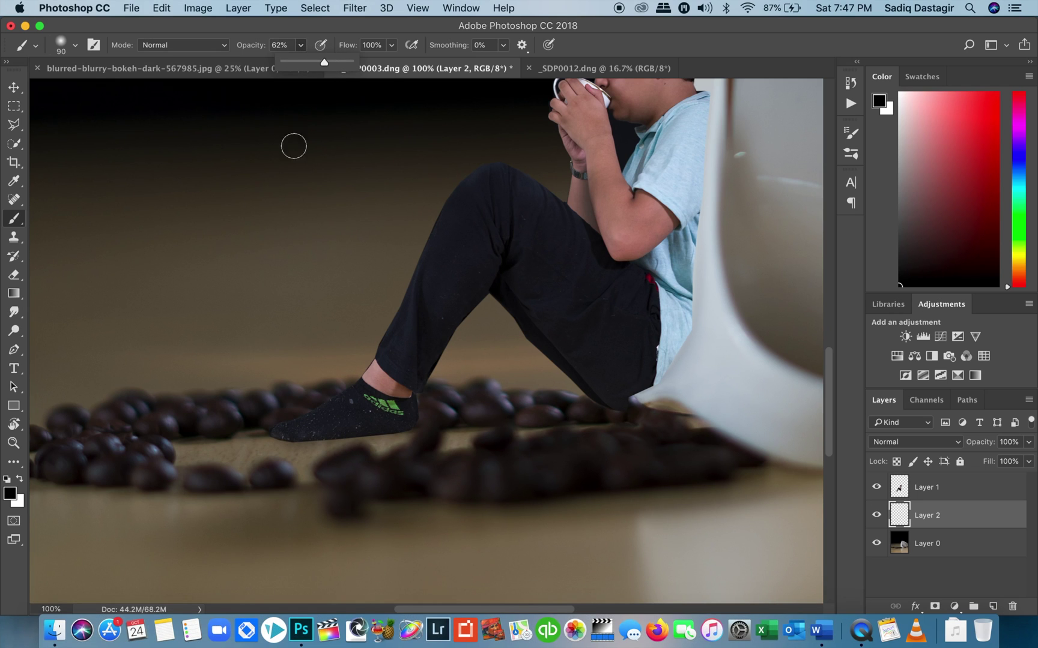
pyautogui.moveTo(282, 433)
pyautogui.mouseDown()
pyautogui.moveTo(408, 423)
pyautogui.moveTo(316, 429)
pyautogui.mouseUp()
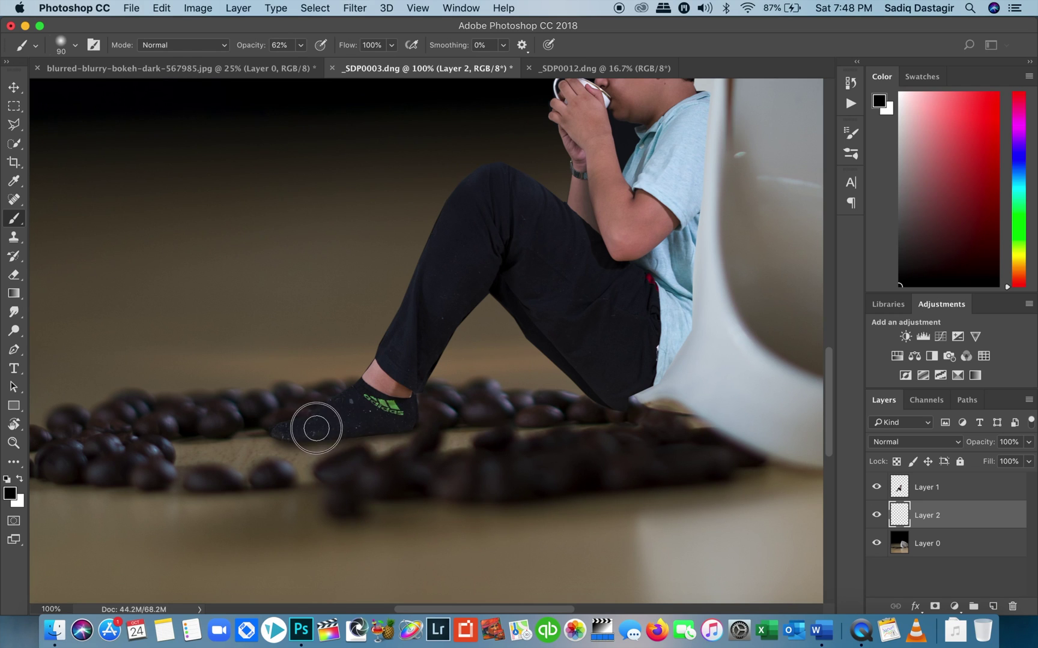
pyautogui.moveTo(472, 425); pyautogui.dragTo(550, 426)
pyautogui.moveTo(566, 424); pyautogui.dragTo(620, 422)
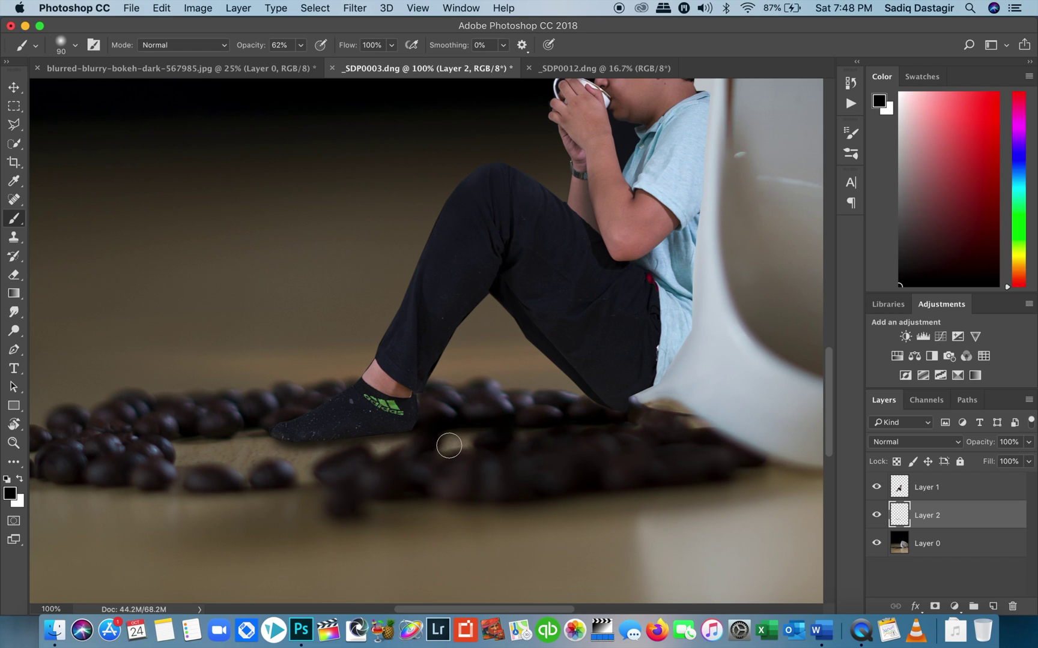
# - Reduce the brush size to 60 and darken the shadow around the tip of the sock
pyautogui.press('[')
pyautogui.press('[')
pyautogui.press('[')
pyautogui.moveTo(285, 430)
pyautogui.mouseDown()
pyautogui.moveTo(271, 435)
pyautogui.moveTo(287, 438)
pyautogui.mouseUp()
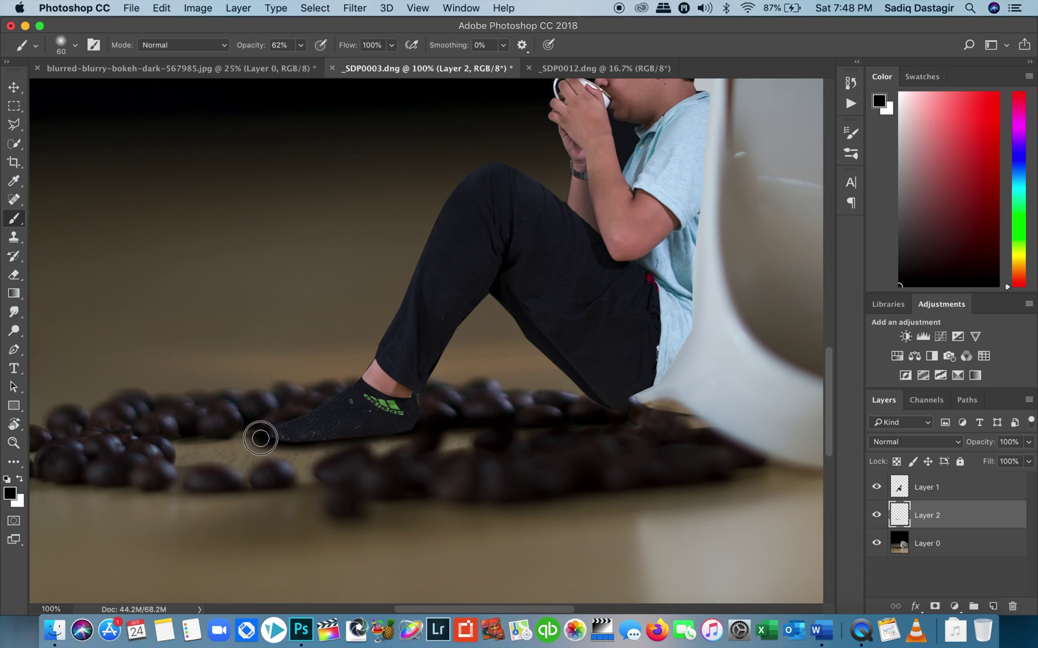
# - Enlarge the brush to size 90, add a new layer between the boy and the floor shadow layer, and switch to the Brush tool
pyautogui.press(']')
pyautogui.press(']')
pyautogui.press(']')
pyautogui.press('super+minus')
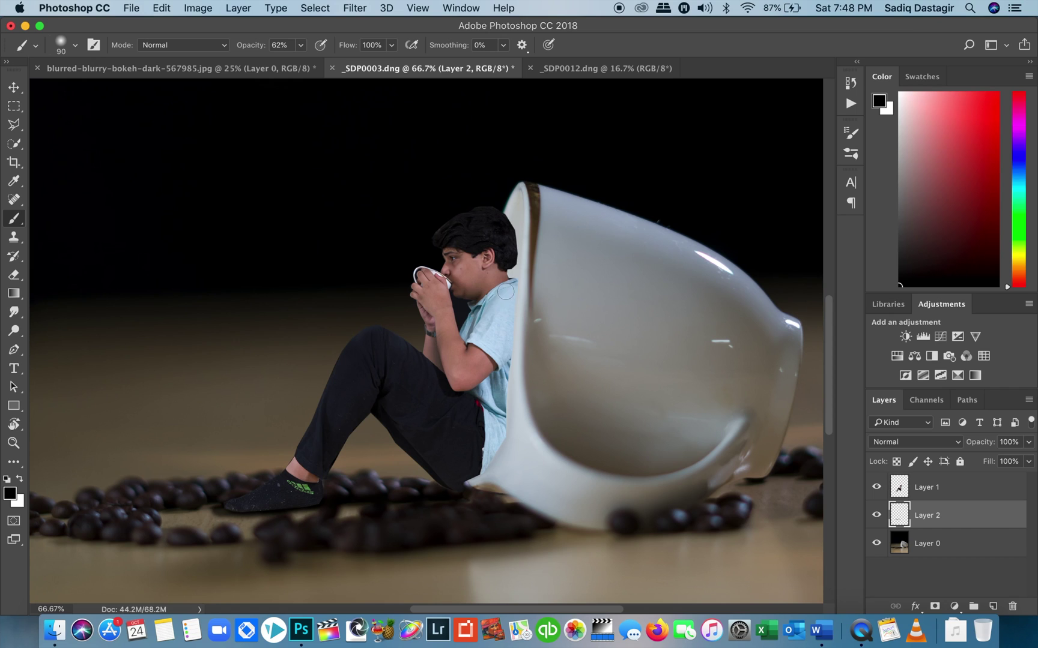
pyautogui.press('z')
pyautogui.click(522, 370)
pyautogui.click(522, 369)
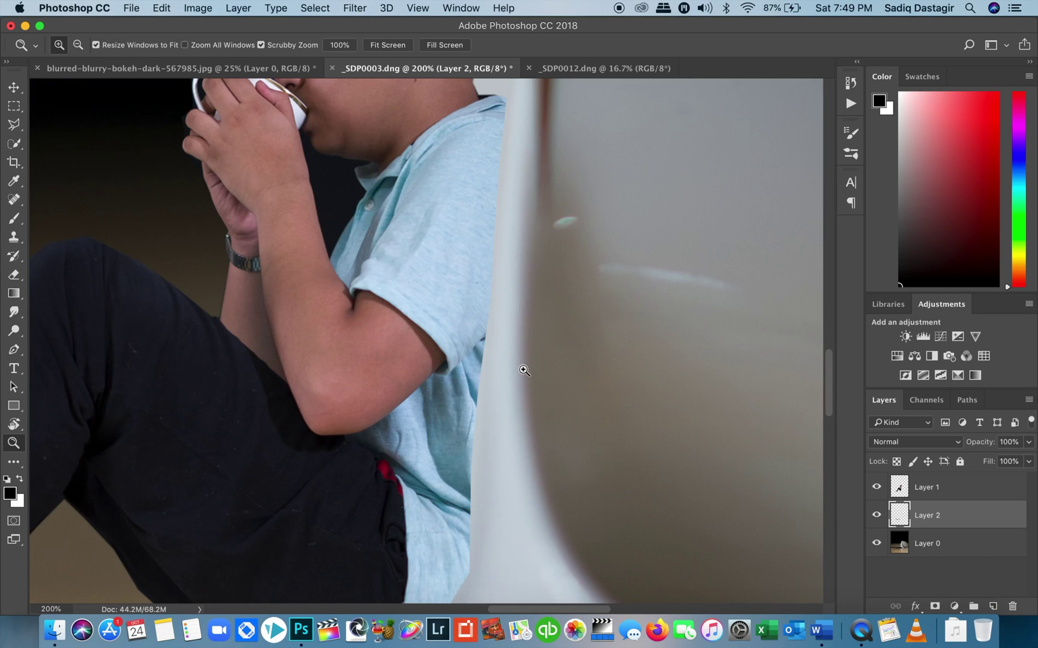
pyautogui.keyDown('alt'); pyautogui.click(523, 370); pyautogui.keyUp('alt')
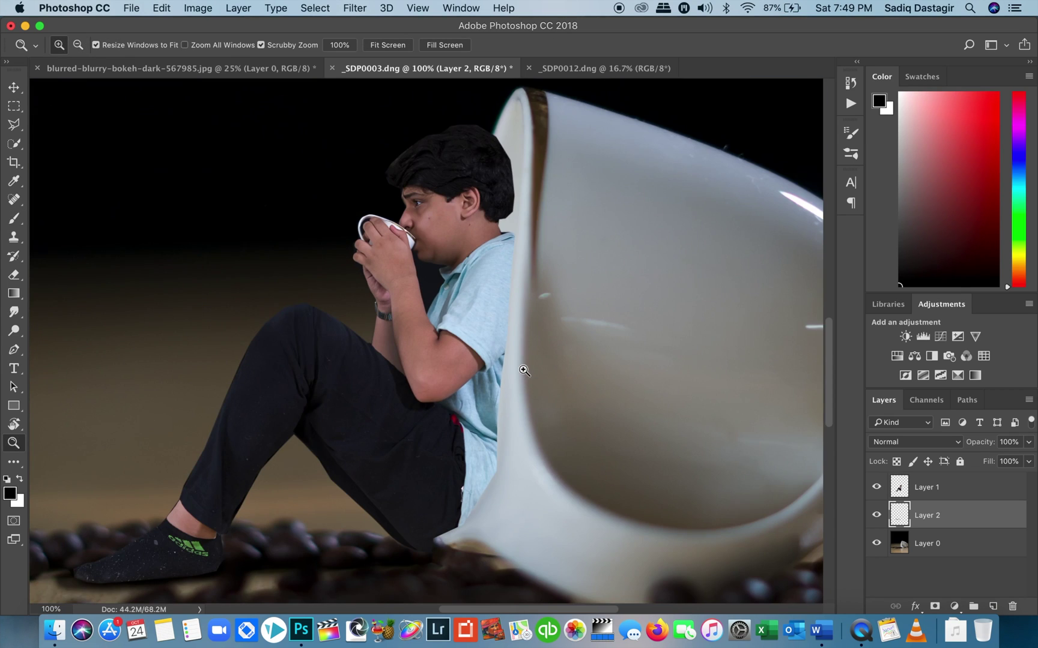
pyautogui.click(994, 606)
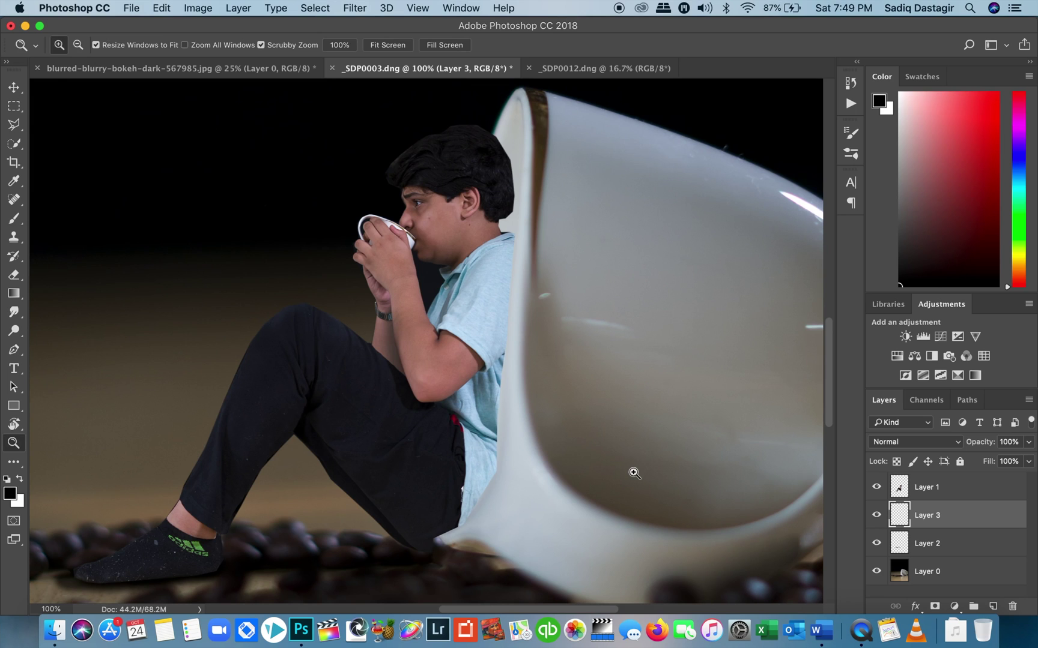
pyautogui.press('b')
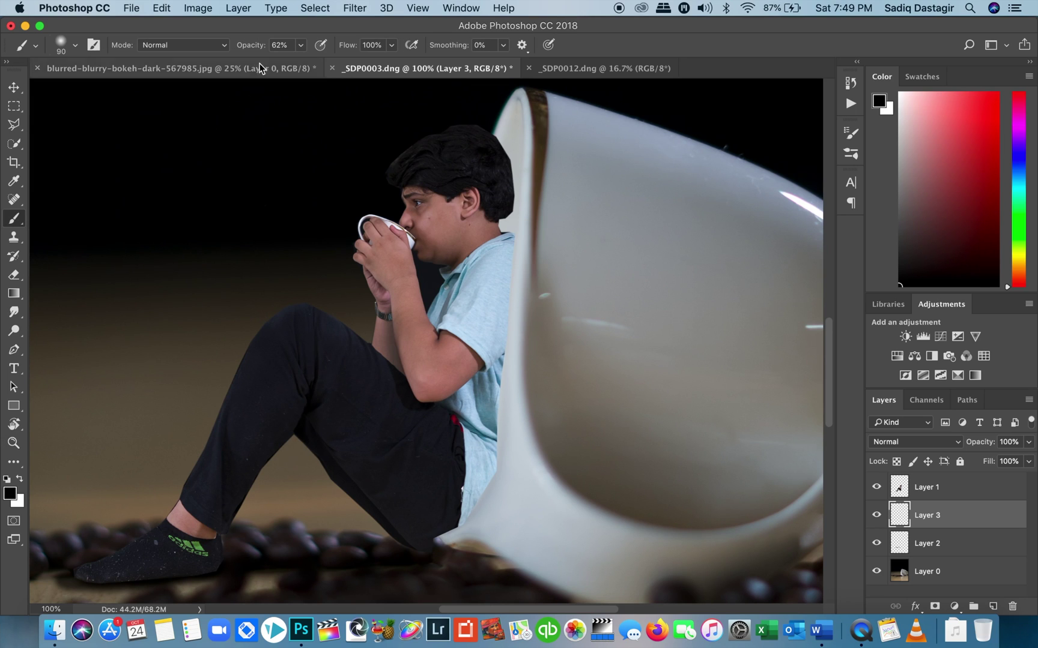
# - Hide the cup photo on Layer 0 and move the empty Layer 3 above the boy's layer
pyautogui.click(300, 46)
pyautogui.moveTo(278, 60); pyautogui.dragTo(284, 64)
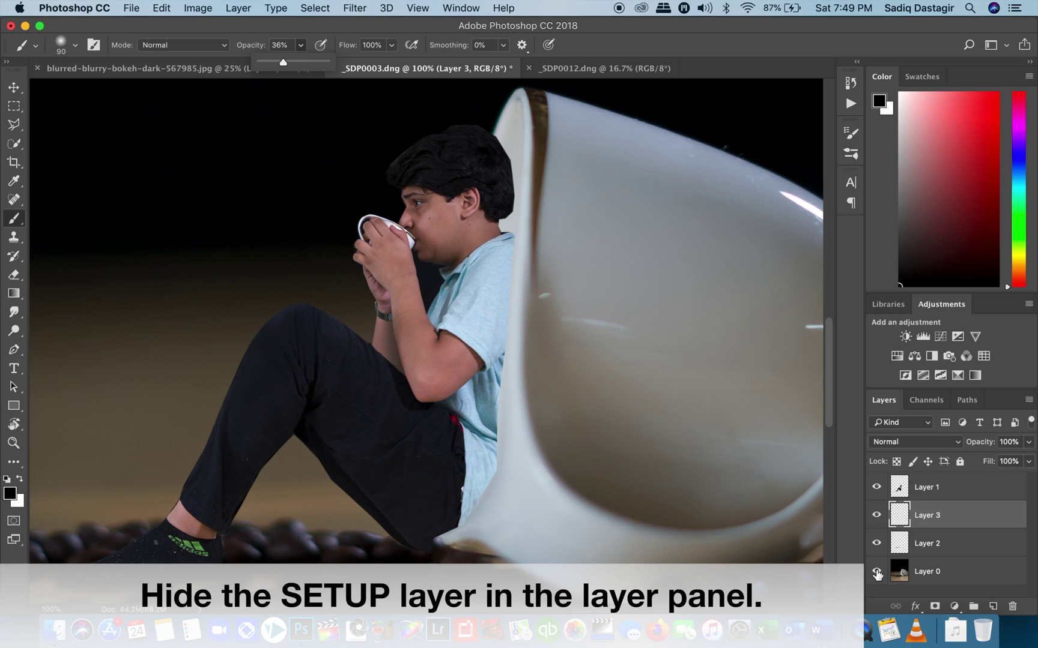
pyautogui.click(876, 573)
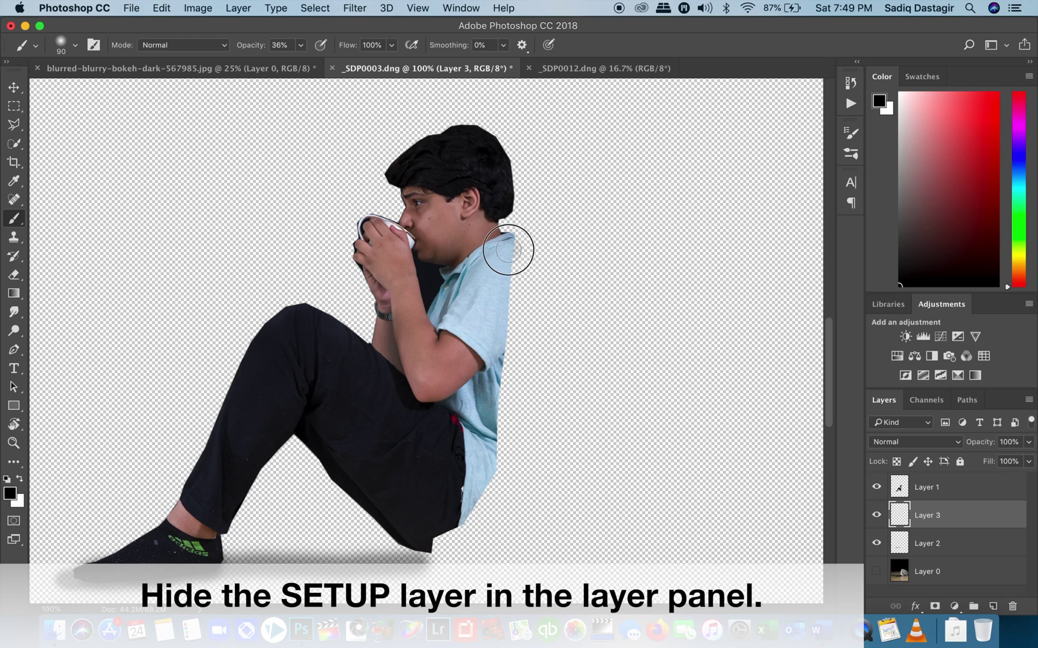
pyautogui.press('0')
pyautogui.moveTo(927, 509); pyautogui.dragTo(925, 486)
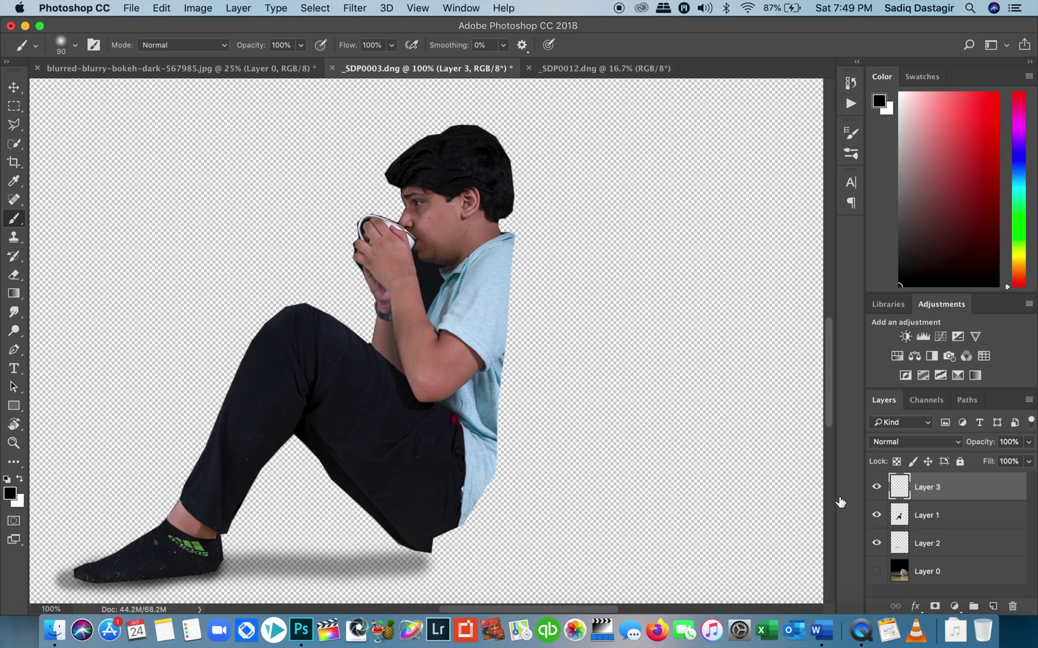
# - Paint a black shadow along the boy's back on Layer 3 with a size 150 brush at 55% opacity, and show Layer 0 again
pyautogui.click(300, 45)
pyautogui.moveTo(300, 61); pyautogui.dragTo(272, 60)
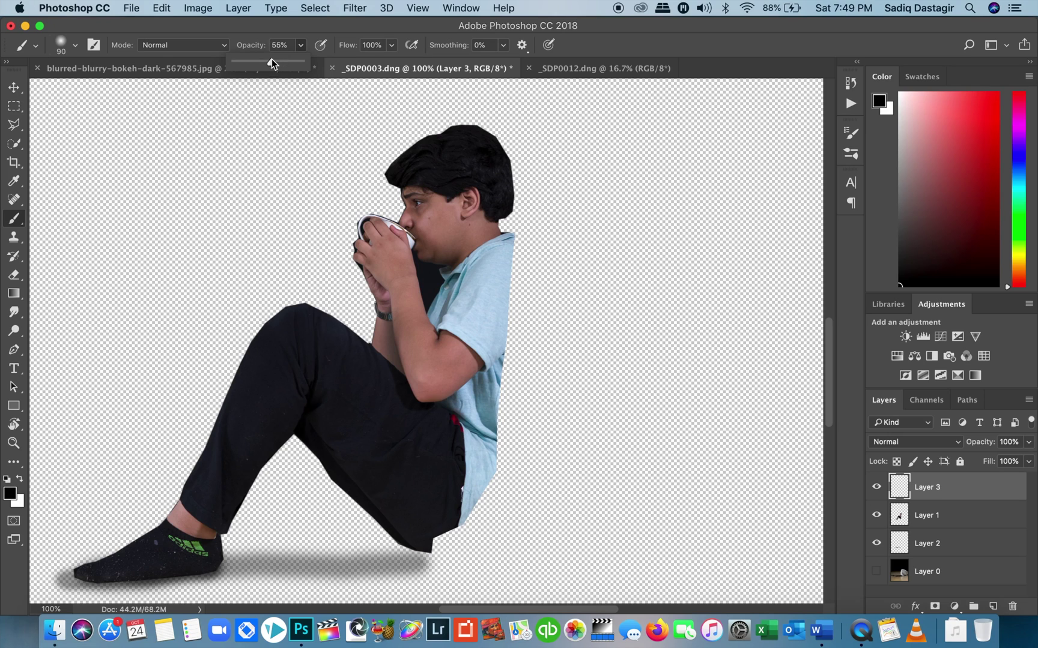
pyautogui.press(']')
pyautogui.press(']')
pyautogui.press(']')
pyautogui.moveTo(513, 251)
pyautogui.mouseDown()
pyautogui.moveTo(523, 248)
pyautogui.moveTo(512, 346)
pyautogui.moveTo(523, 387)
pyautogui.moveTo(435, 546)
pyautogui.mouseUp()
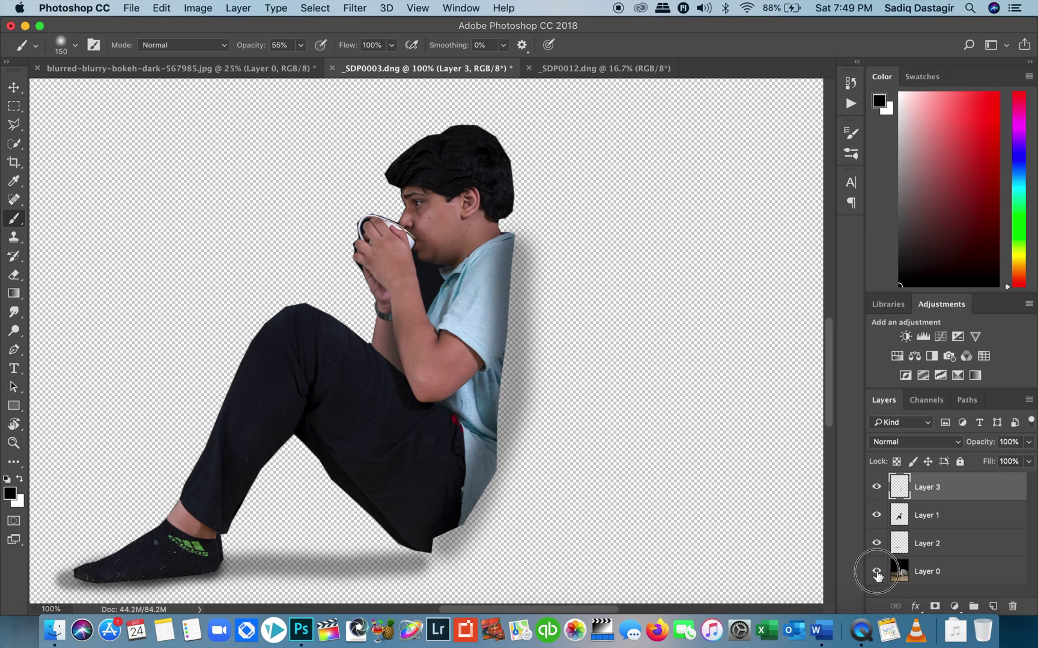
pyautogui.click(877, 572)
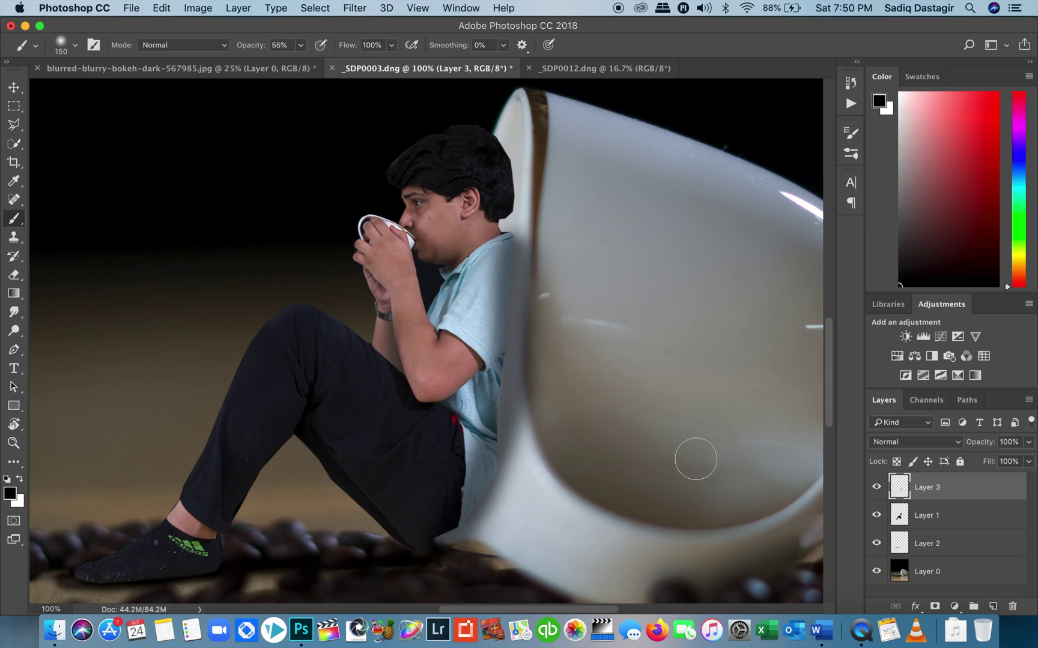
# - Add a layer mask to Layer 3, soften the shadow spilling over the cup's rim, hide Layer 0, and target Layer 3's pixels
pyautogui.click(934, 606)
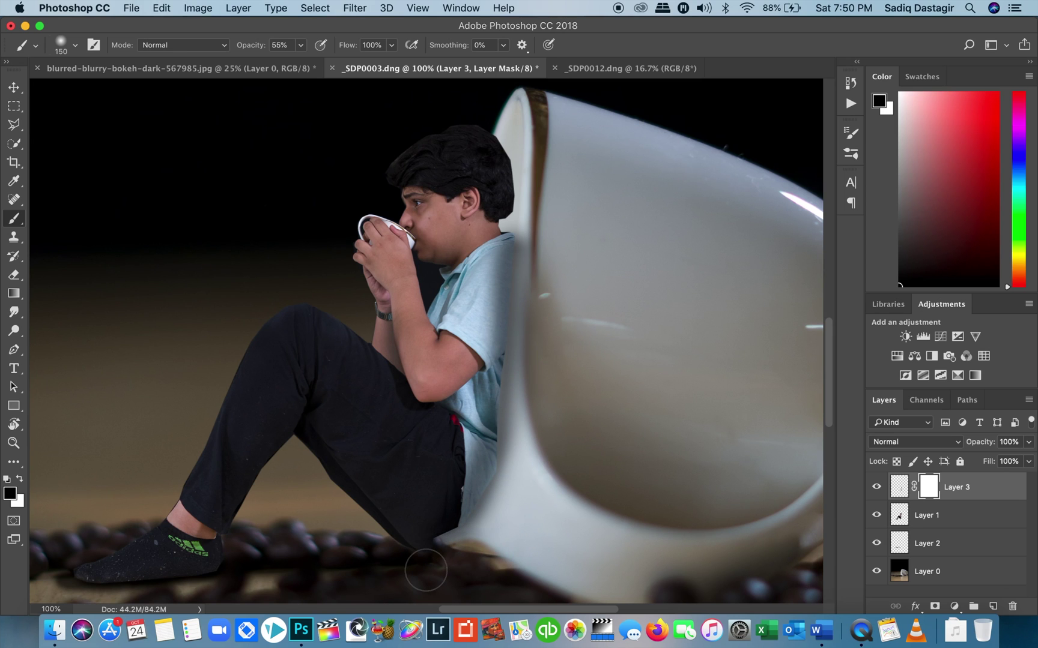
pyautogui.click(876, 572)
pyautogui.click(902, 494)
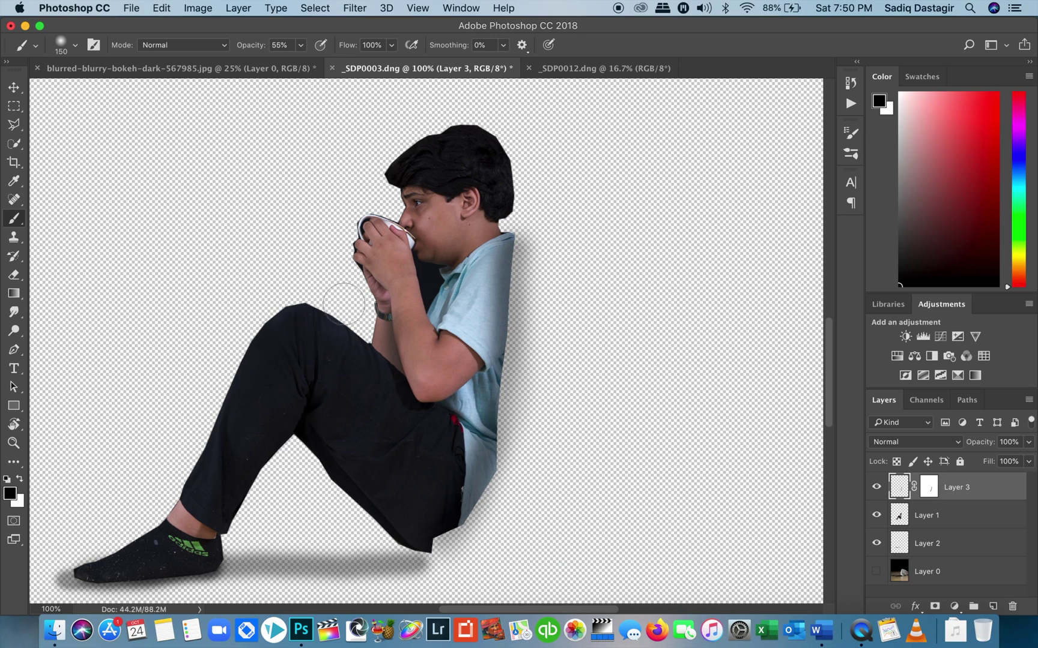
# - Darken the lower back of the boy's shirt above the waistband with a size 90 brush
pyautogui.press('[')
pyautogui.press('[')
pyautogui.press('[')
pyautogui.moveTo(478, 440)
pyautogui.mouseDown()
pyautogui.moveTo(424, 524)
pyautogui.moveTo(477, 474)
pyautogui.moveTo(463, 495)
pyautogui.moveTo(481, 461)
pyautogui.moveTo(475, 449)
pyautogui.mouseUp()
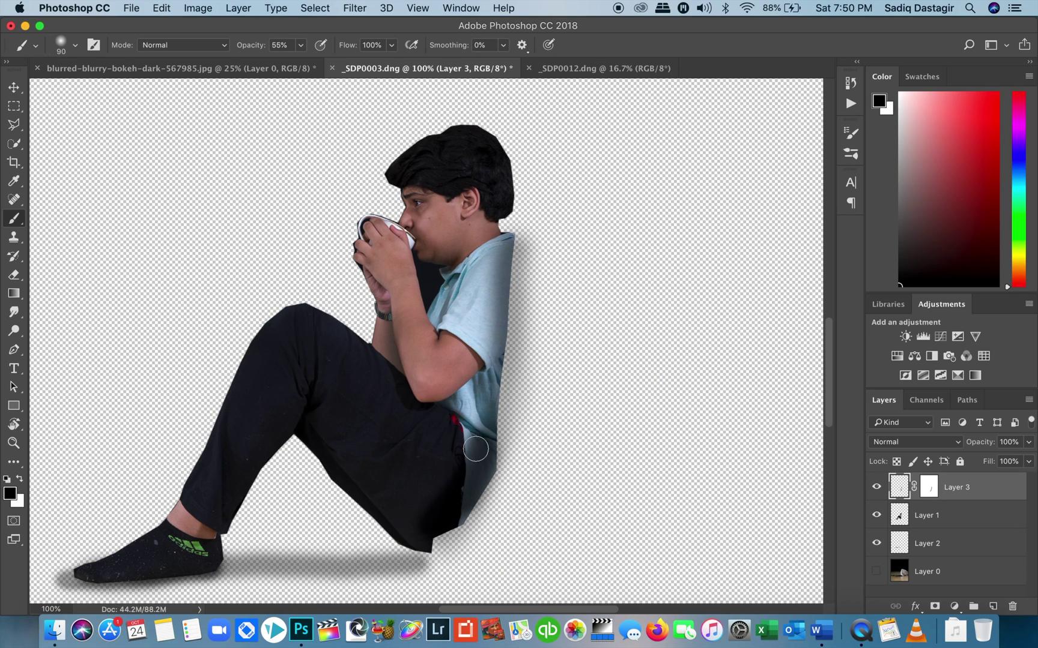
pyautogui.moveTo(488, 378)
pyautogui.mouseDown()
pyautogui.moveTo(505, 371)
pyautogui.moveTo(486, 436)
pyautogui.moveTo(463, 440)
pyautogui.moveTo(484, 435)
pyautogui.mouseUp()
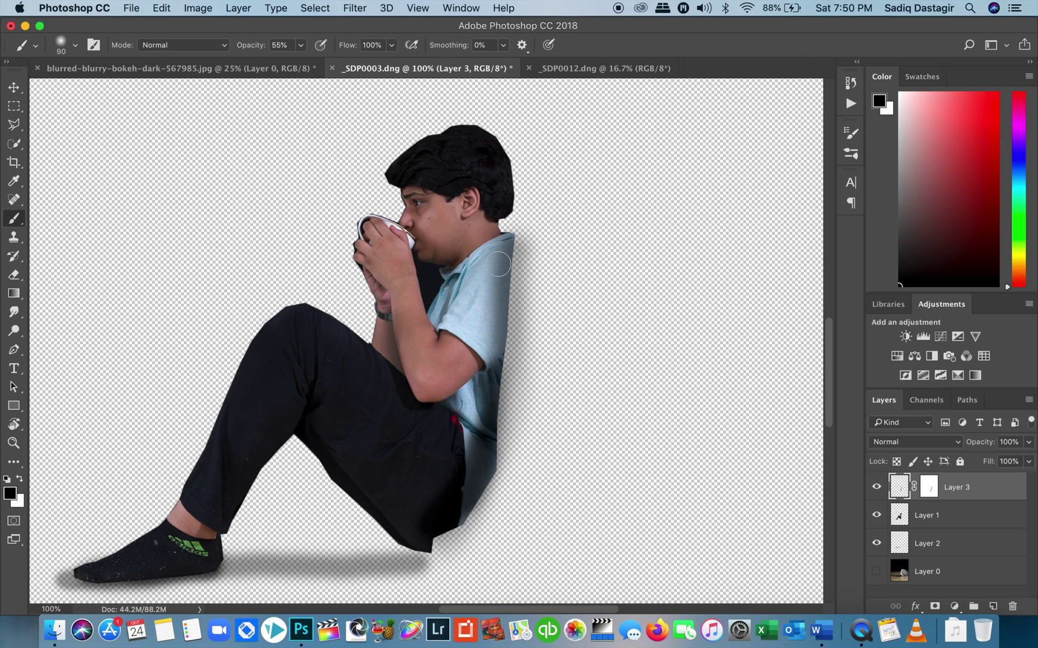
# - Shade the upper back edge of the shirt with a size 80 brush at 31% opacity, and show Layer 0 again
pyautogui.click(300, 45)
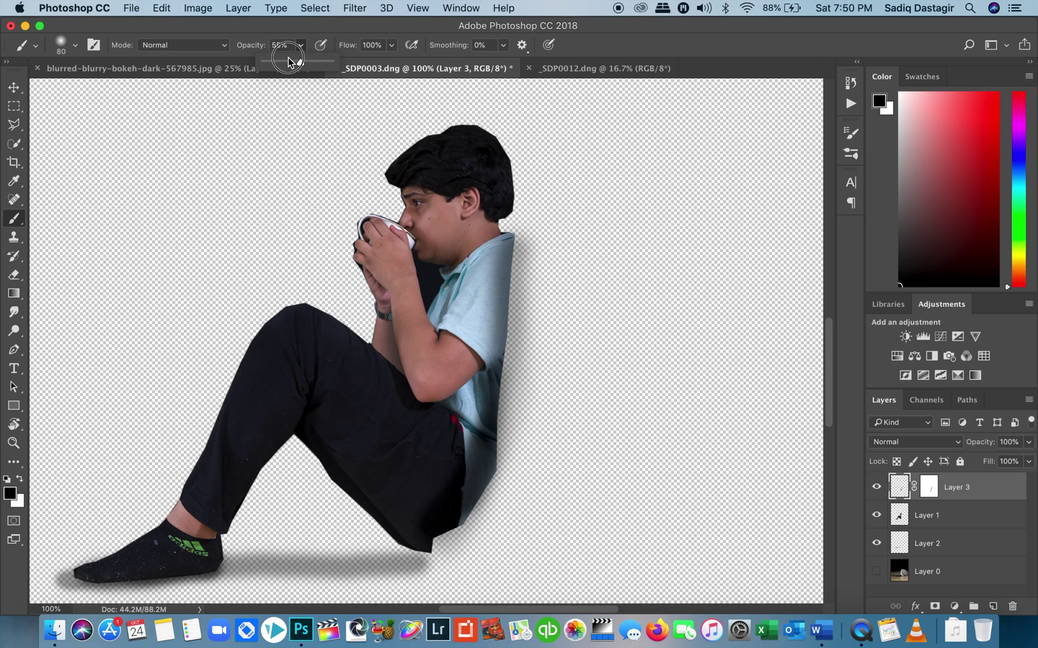
pyautogui.moveTo(301, 62); pyautogui.dragTo(284, 62)
pyautogui.moveTo(506, 251); pyautogui.dragTo(496, 373)
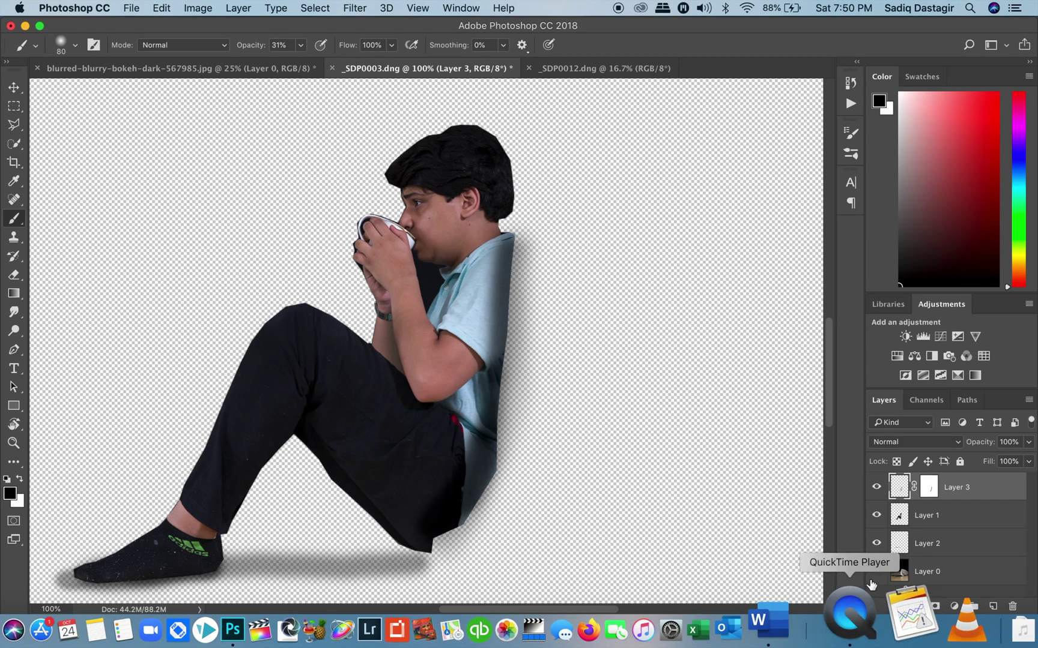
pyautogui.click(875, 571)
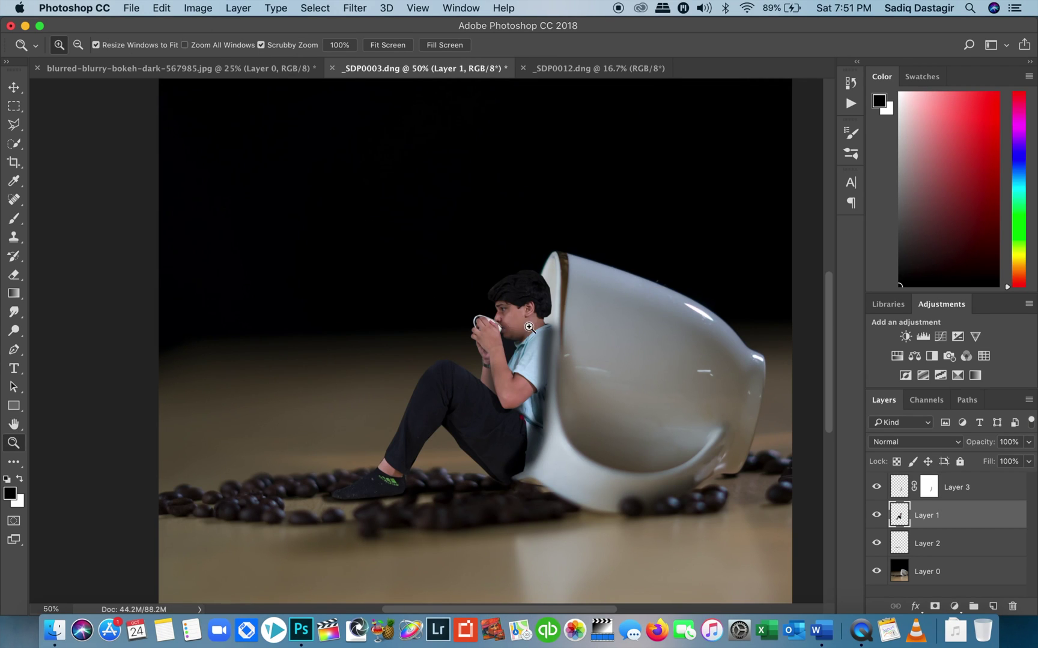
# - Apply a Color Balance adjustment to the boy on Layer 1, shifting the midtones toward yellow with a level of -8
pyautogui.click(197, 8)
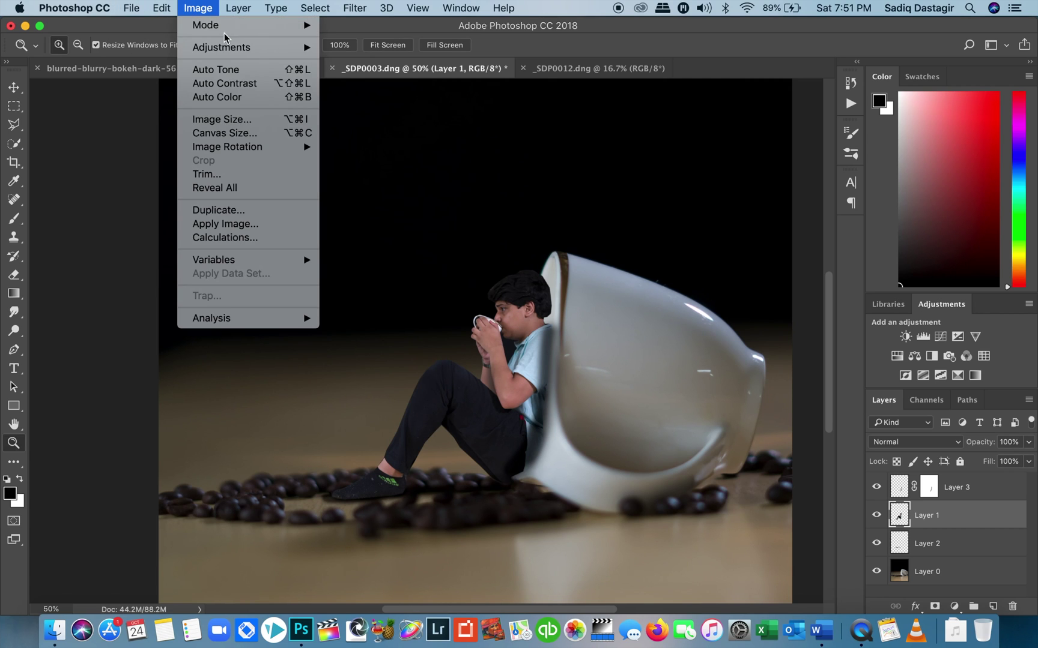
pyautogui.moveTo(237, 48)
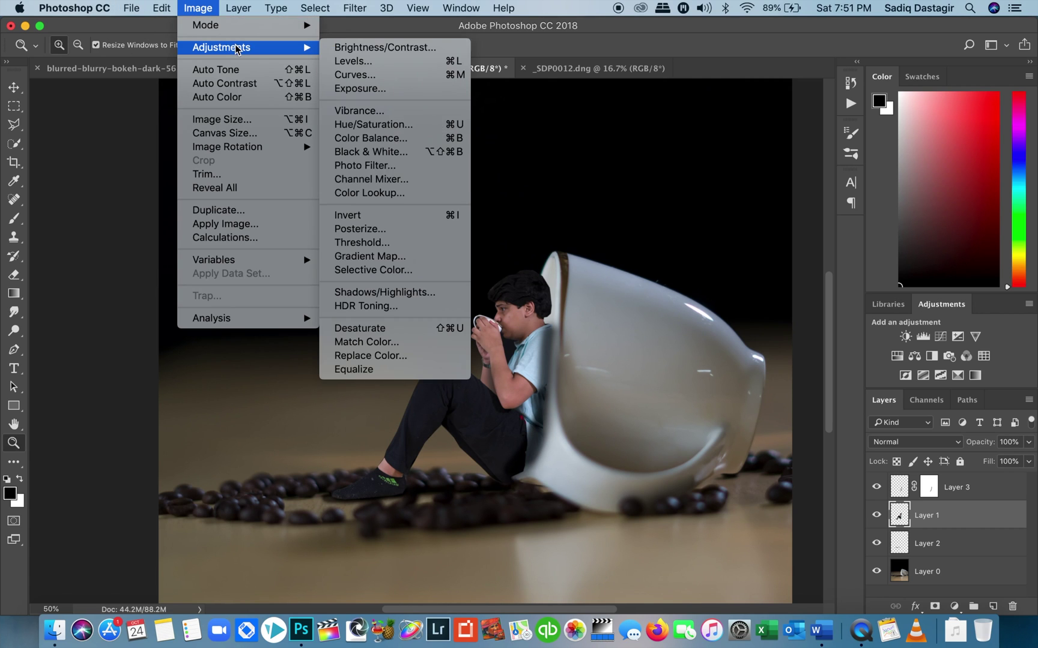
pyautogui.click(376, 138)
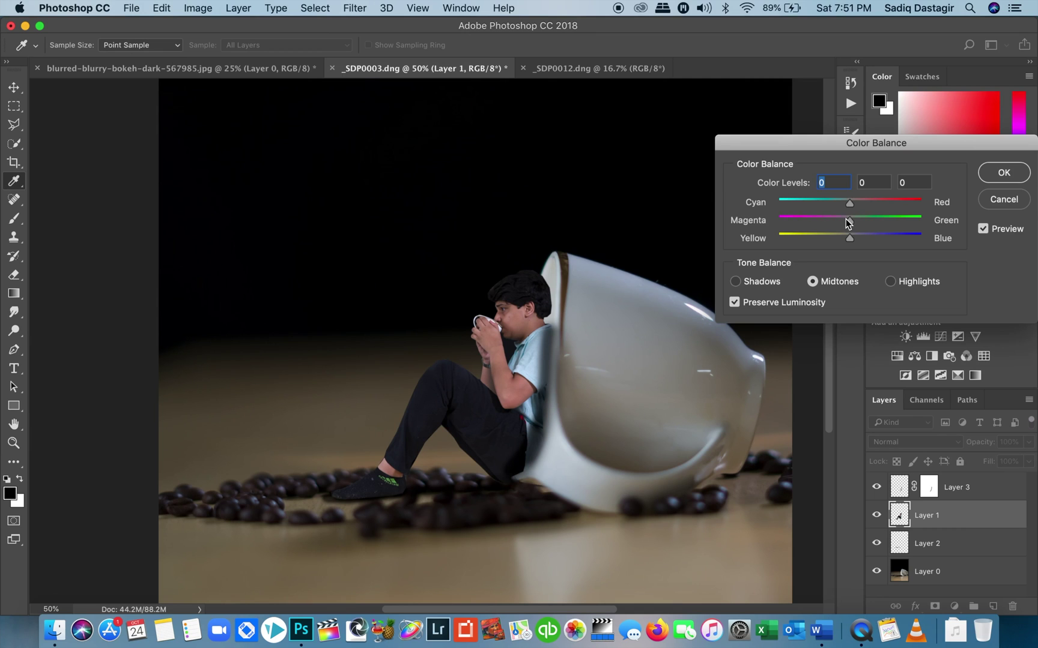
pyautogui.moveTo(850, 239); pyautogui.dragTo(844, 239)
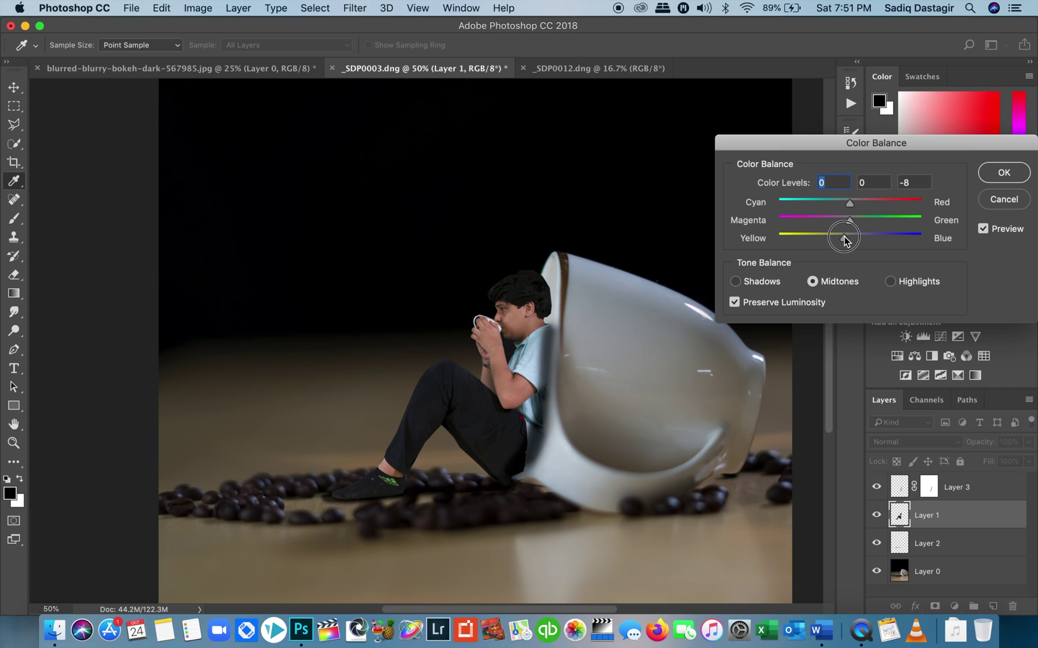
pyautogui.click(1003, 172)
pyautogui.press('z')
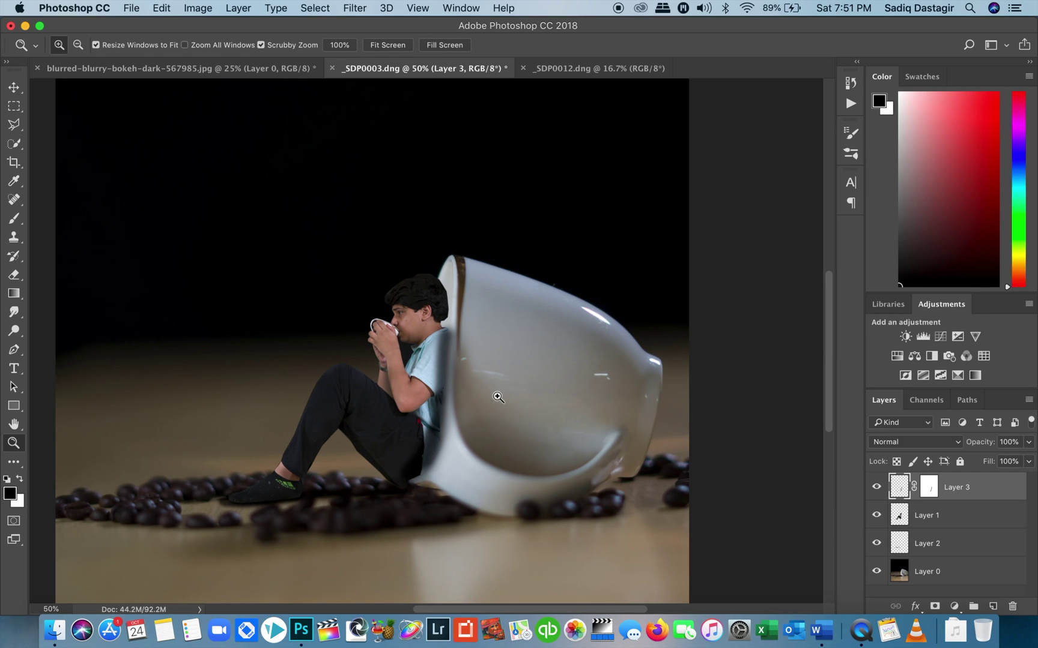
# - Apply a very slight Gaussian Blur to the boy on Layer 1
pyautogui.moveTo(413, 325); pyautogui.dragTo(413, 325)
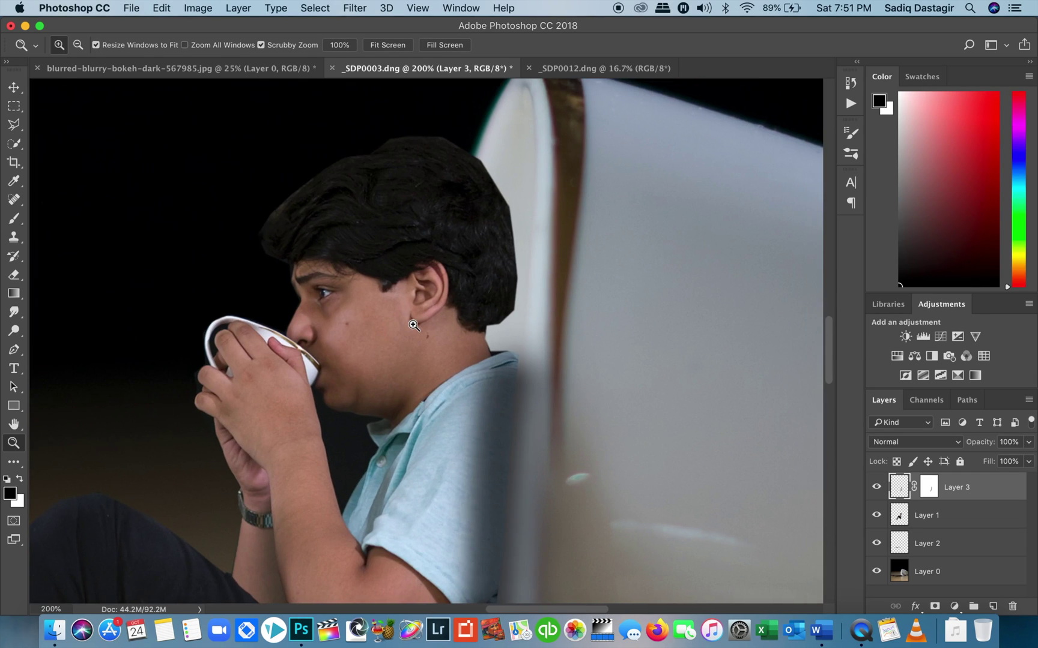
pyautogui.click(899, 519)
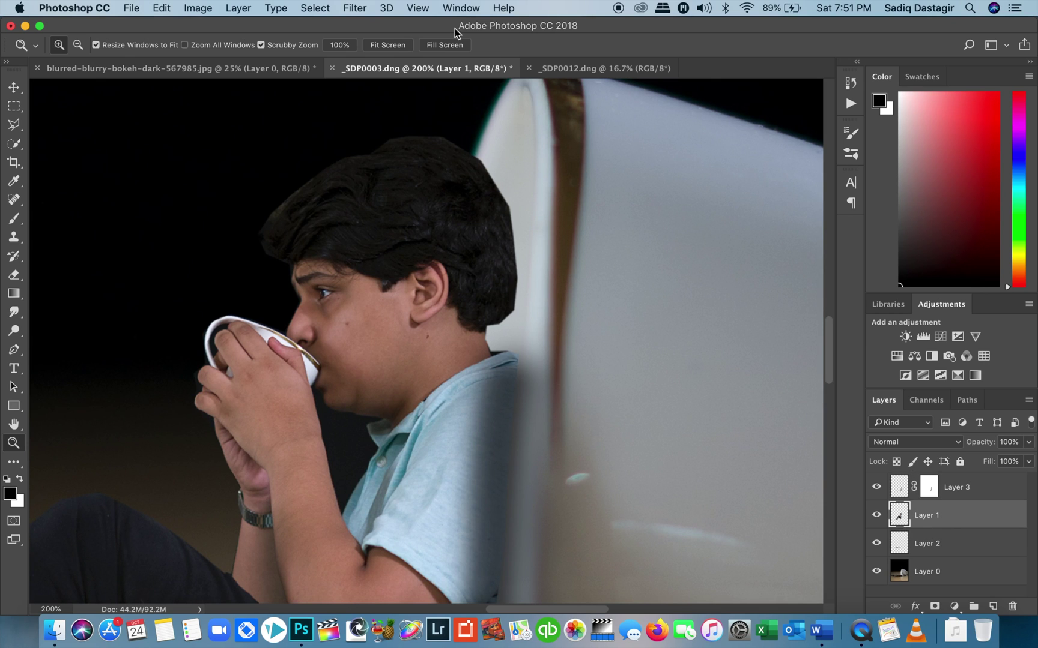
pyautogui.click(355, 7)
pyautogui.moveTo(431, 177)
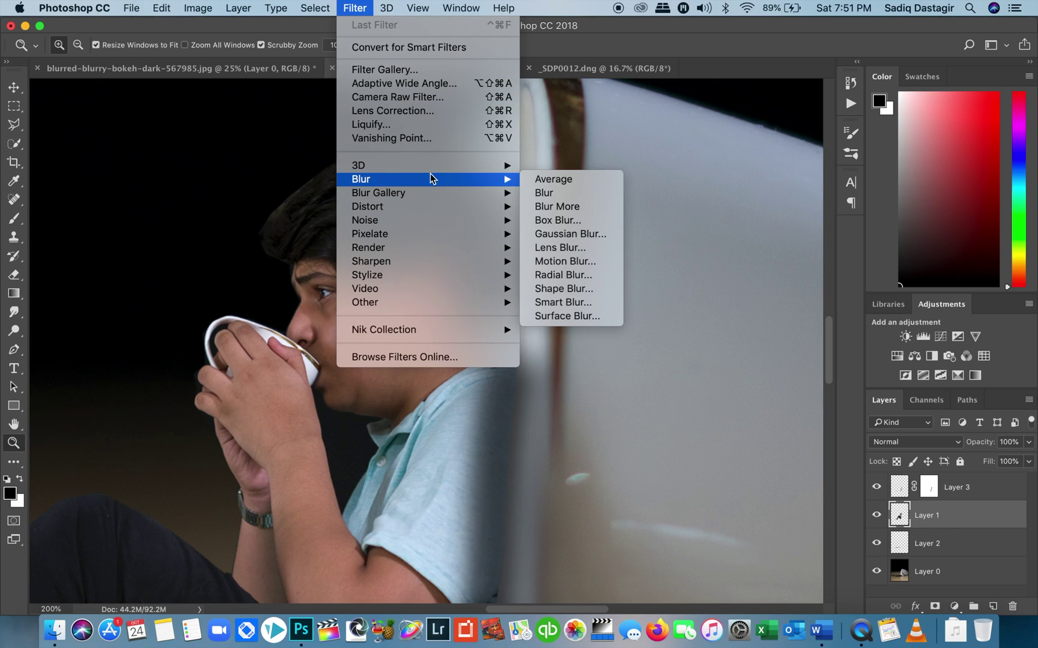
pyautogui.click(561, 234)
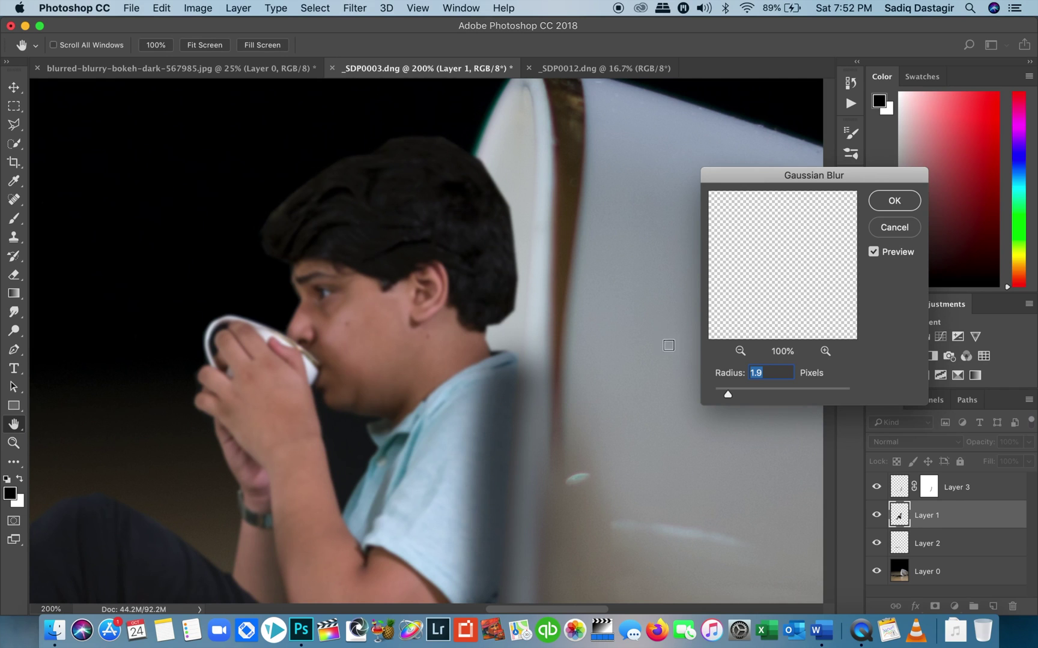
pyautogui.moveTo(729, 394); pyautogui.dragTo(706, 399)
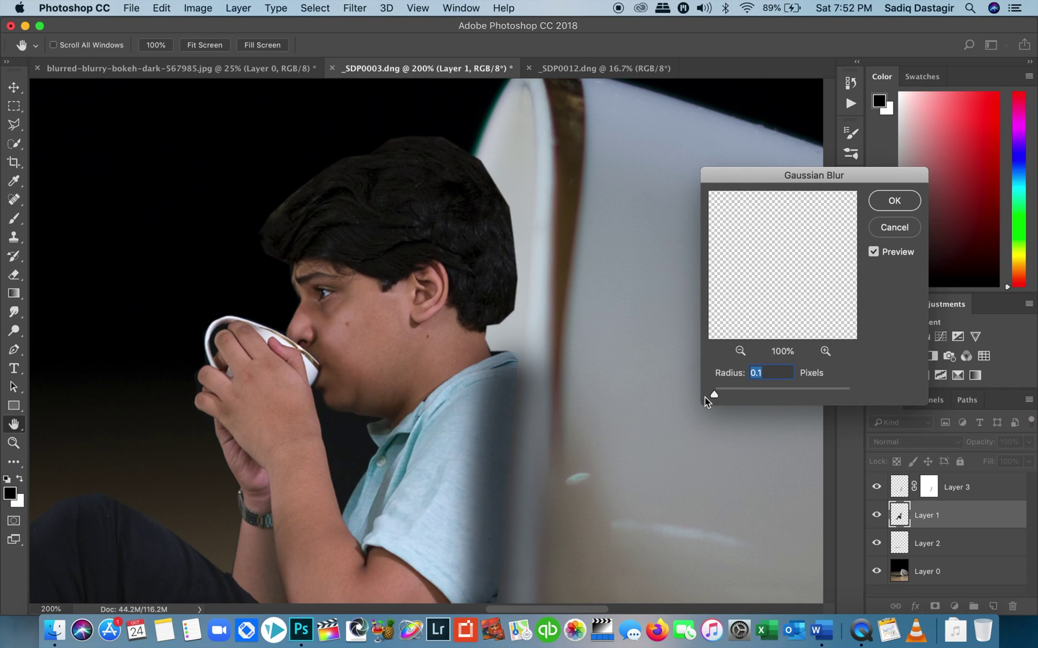
pyautogui.press('BackSpace')
pyautogui.write('0')
pyautogui.press('Return')
pyautogui.press('z')
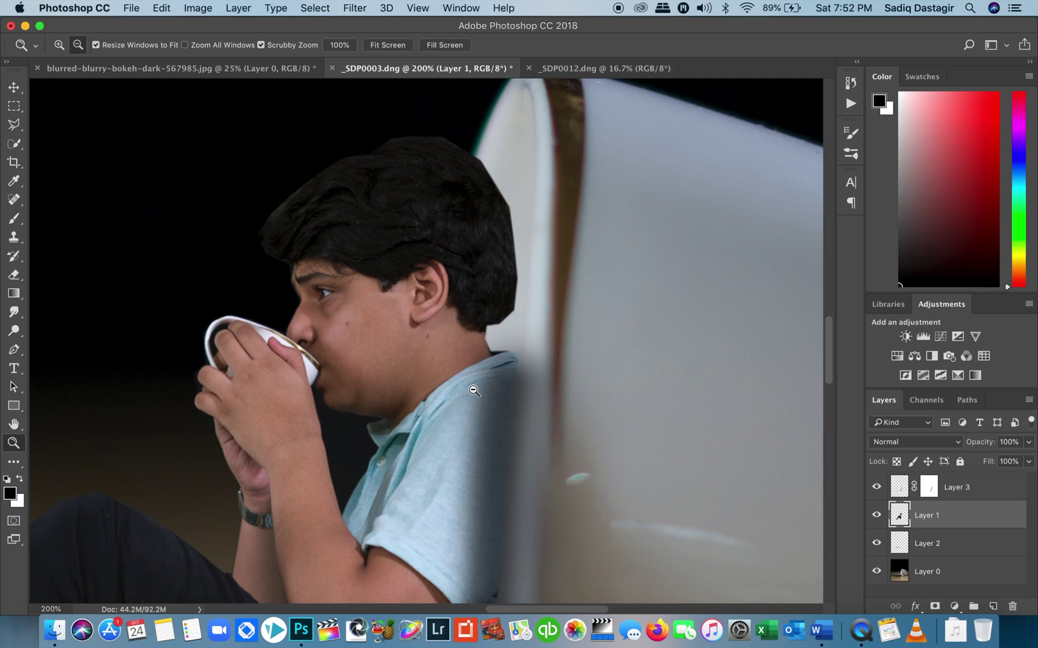
# - Examine the whole composite and inspect the edge of the boy's hair against the cup's rim up close
pyautogui.keyDown('alt'); pyautogui.click(687, 398); pyautogui.keyUp('alt')
pyautogui.keyDown('alt'); pyautogui.click(660, 396); pyautogui.keyUp('alt')
pyautogui.keyDown('alt'); pyautogui.click(541, 393); pyautogui.keyUp('alt')
pyautogui.keyDown('alt'); pyautogui.click(474, 391); pyautogui.keyUp('alt')
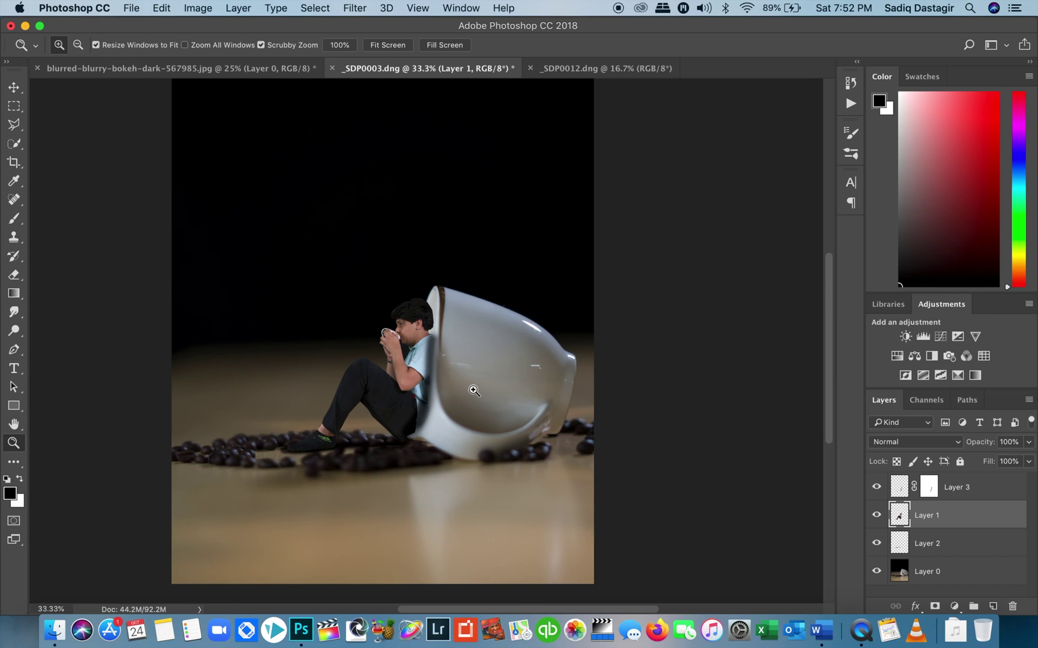
pyautogui.click(399, 382)
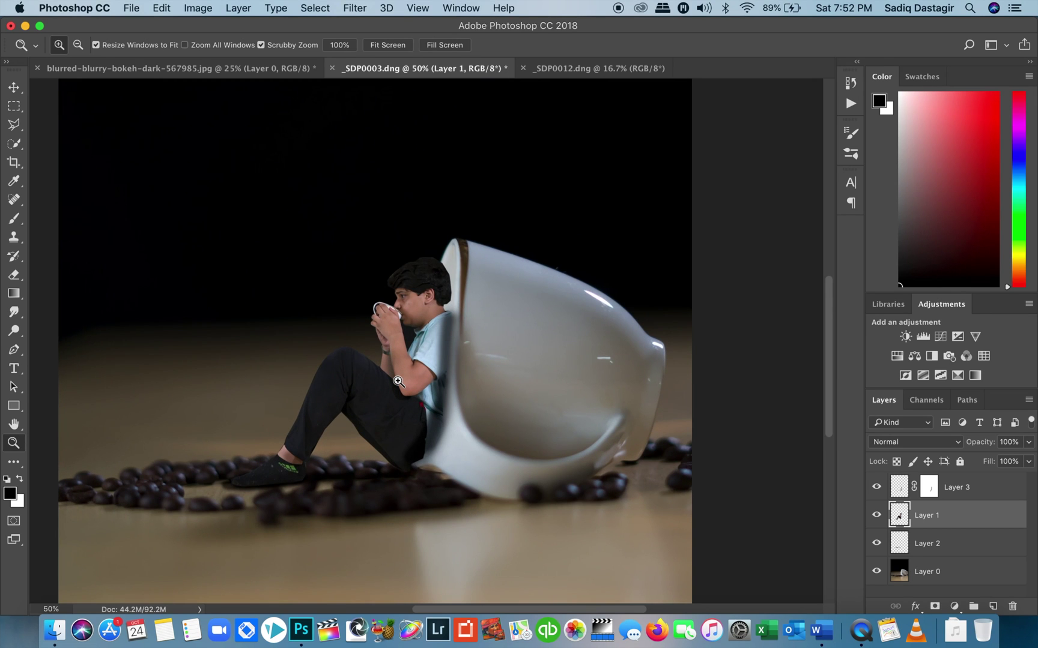
pyautogui.click(486, 336)
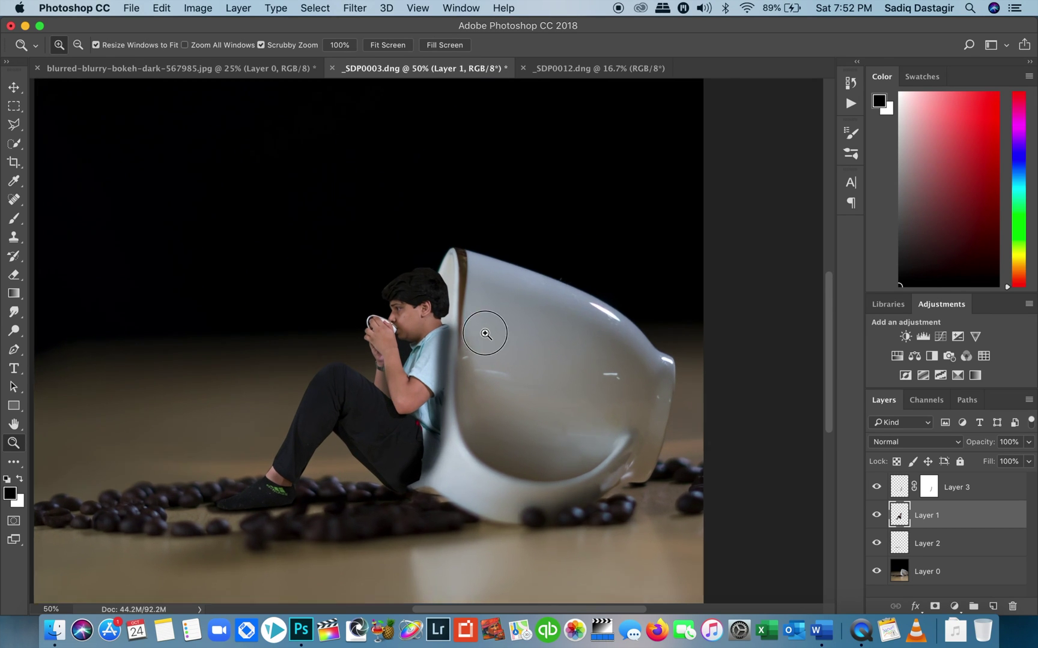
pyautogui.click(485, 335)
pyautogui.scroll(3, 486, 334)
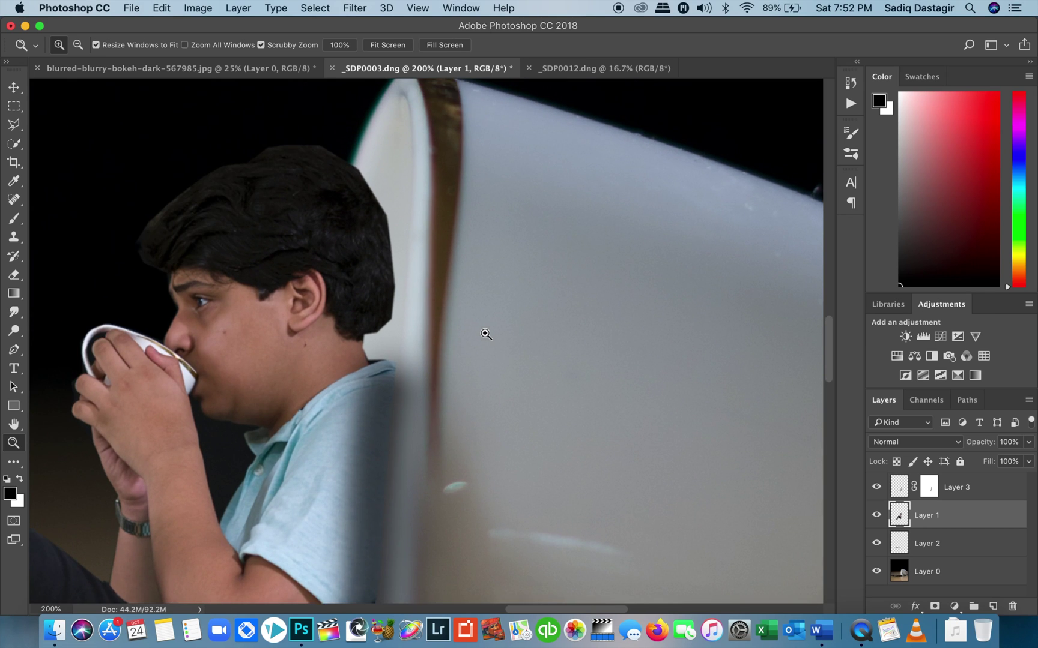
pyautogui.click(401, 272)
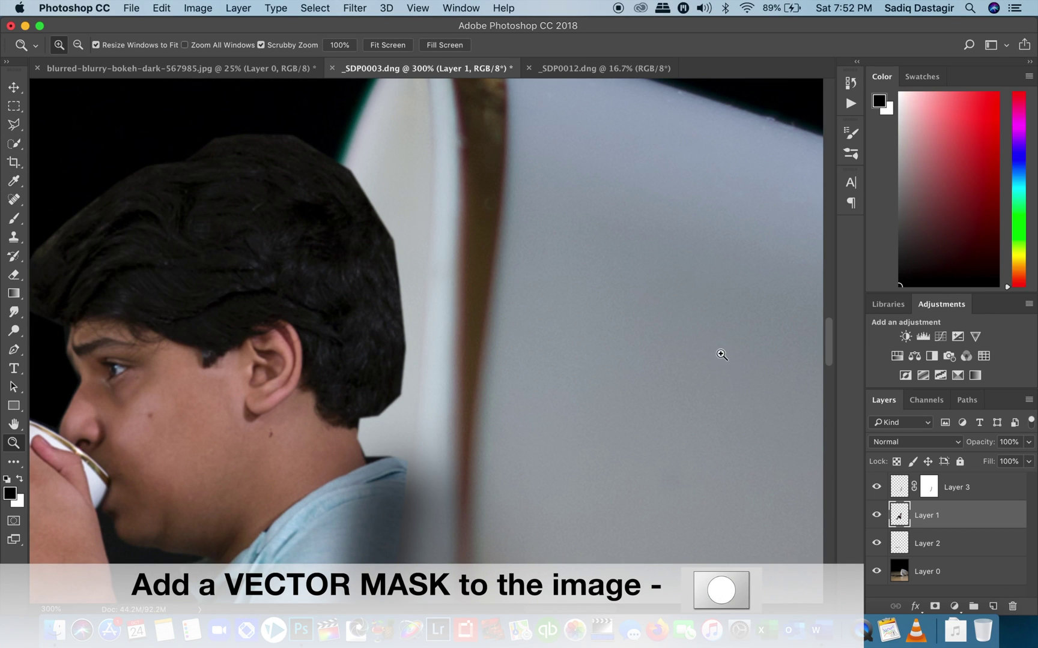
# - Add a layer mask to the boy's Layer 1 and reduce the brush size to 15
pyautogui.click(935, 607)
pyautogui.press('b')
pyautogui.press('[')
pyautogui.press('[')
pyautogui.press('[')
pyautogui.press('[')
pyautogui.press('[')
pyautogui.press('[')
pyautogui.press('[')
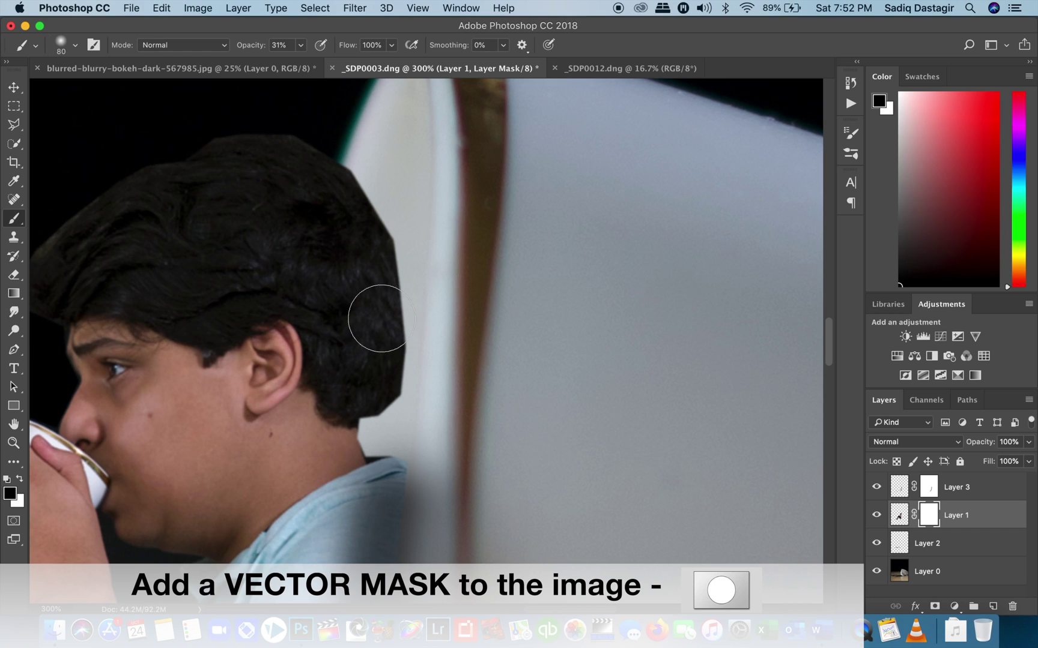
pyautogui.press('[')
pyautogui.press('[')
pyautogui.press('[')
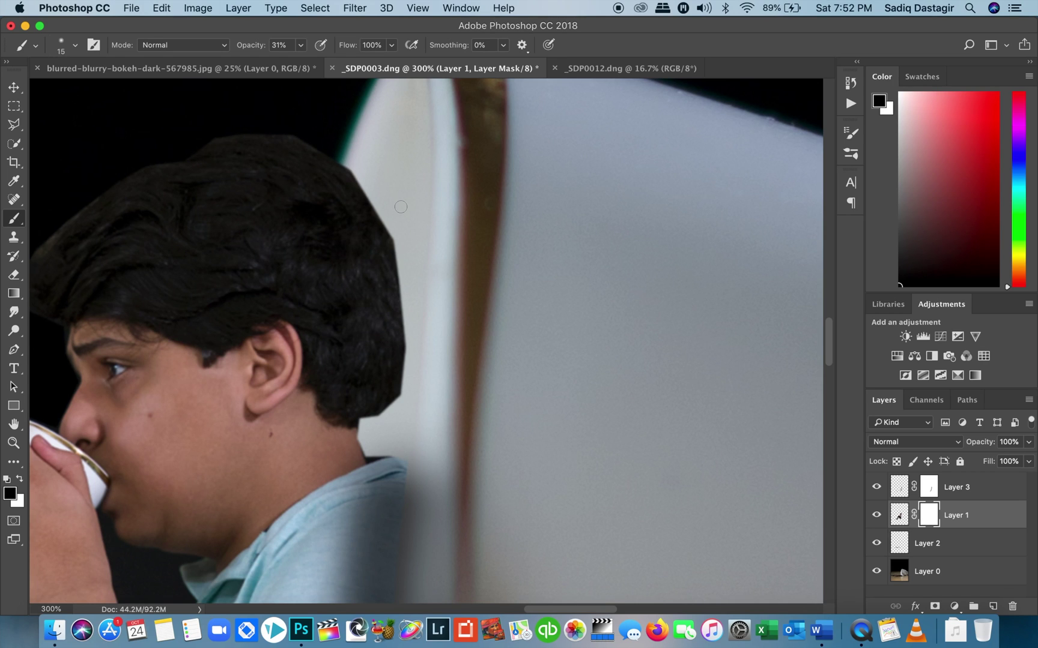
# - Set the brush opacity to 100% and mask away the angular cutout edge along the back of the boy's hair
pyautogui.rightClick(932, 524)
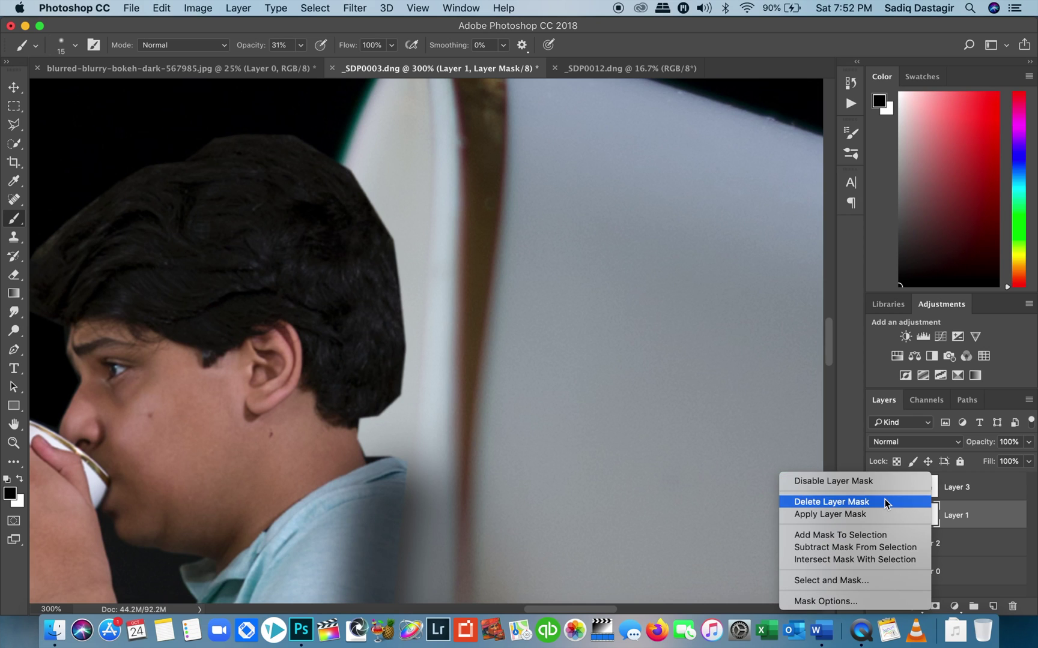
pyautogui.click(852, 258)
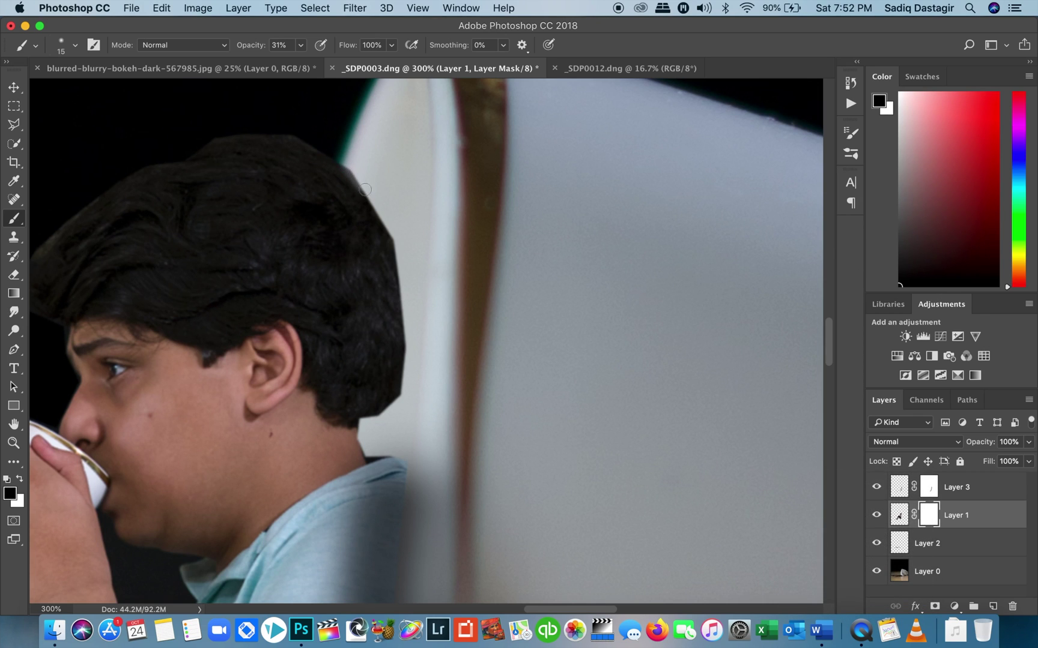
pyautogui.click(301, 45)
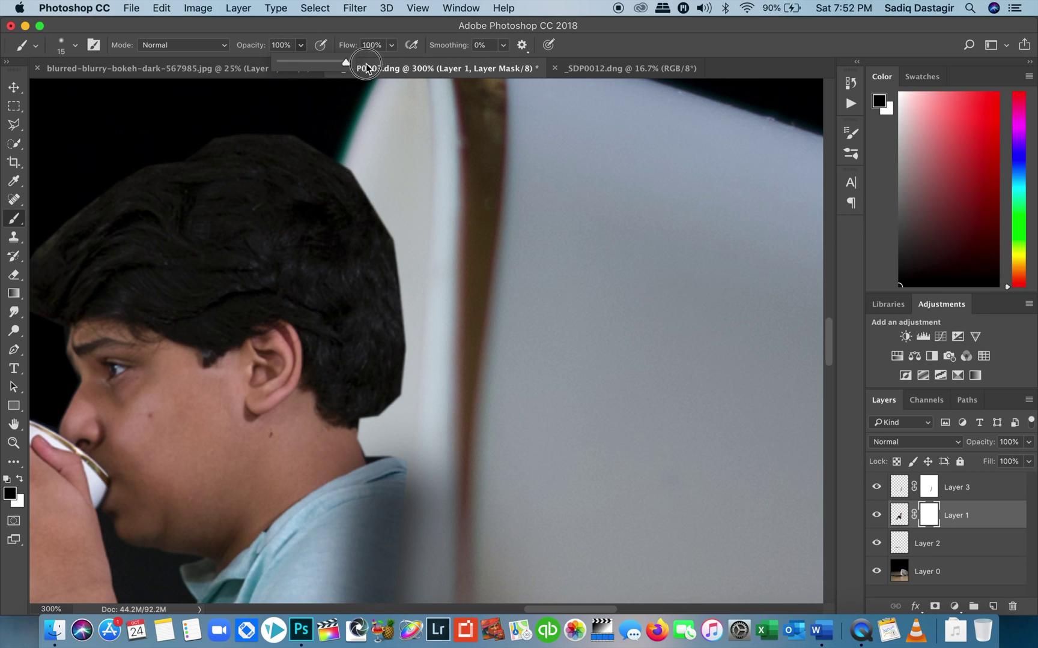
pyautogui.click(352, 163)
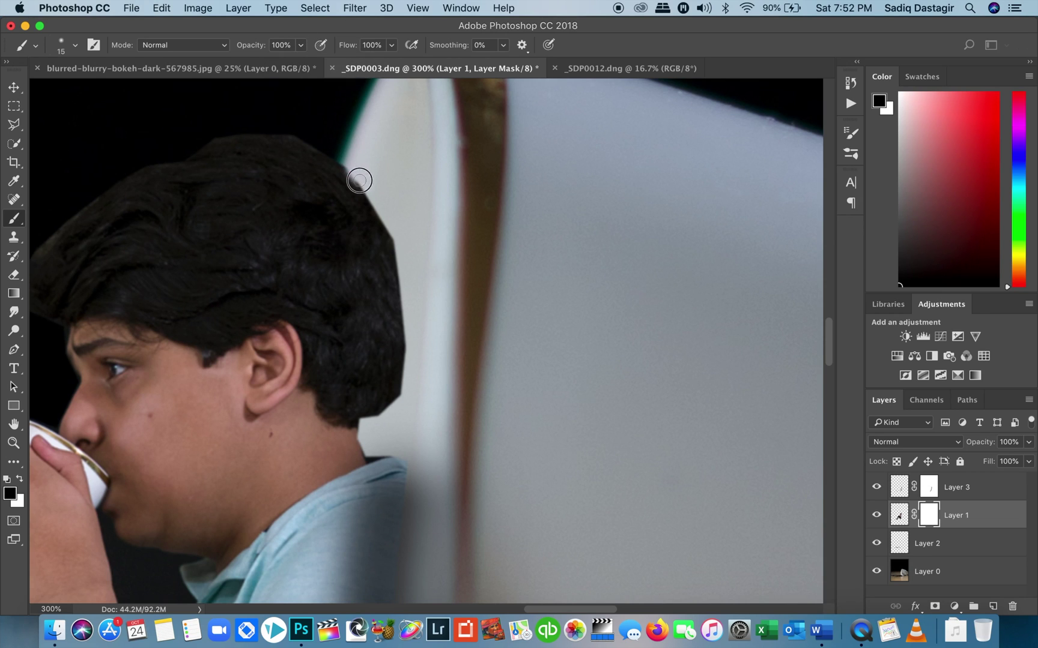
pyautogui.moveTo(387, 228)
pyautogui.mouseDown()
pyautogui.moveTo(407, 340)
pyautogui.moveTo(403, 387)
pyautogui.moveTo(378, 423)
pyautogui.mouseUp()
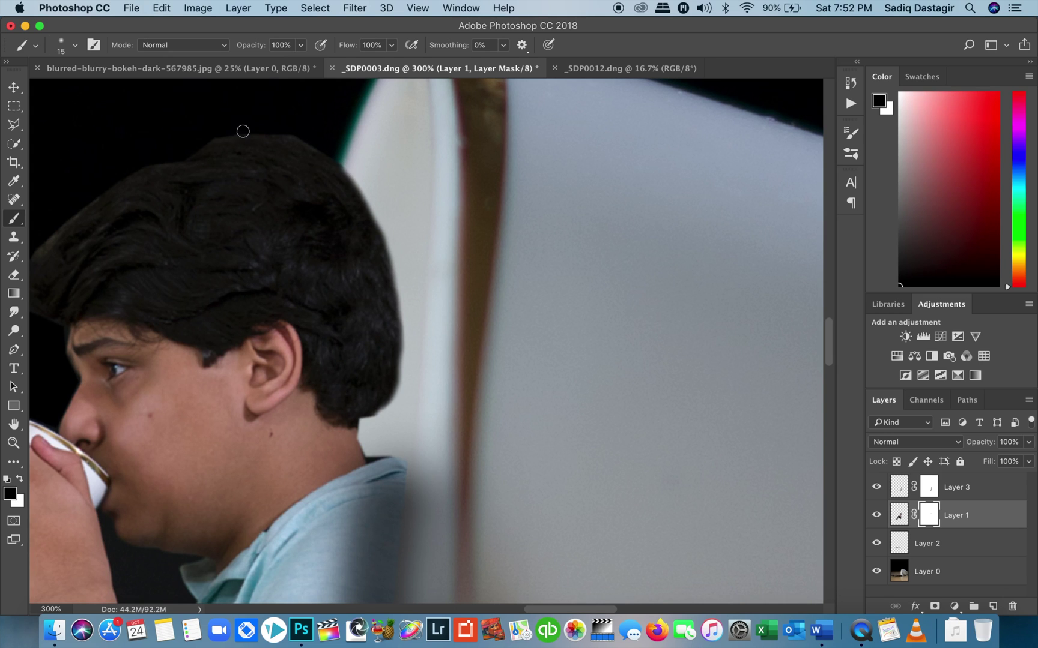
# - Mask away the rough cutout edge along the front of the boy's hair above his forehead
pyautogui.hscroll(-6, 257, 131)
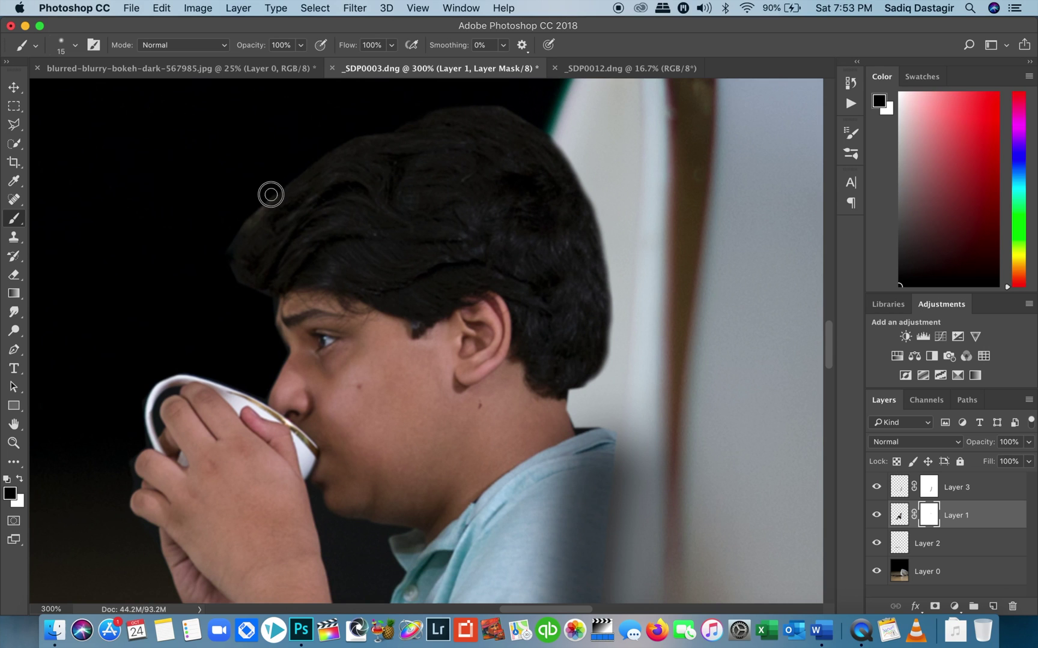
pyautogui.click(248, 217)
pyautogui.moveTo(248, 218)
pyautogui.mouseDown()
pyautogui.moveTo(227, 259)
pyautogui.moveTo(266, 297)
pyautogui.mouseUp()
# - Examine the cleaned-up hair edges and the boy's blend with the cup, both close up and across the whole composite
pyautogui.press('z')
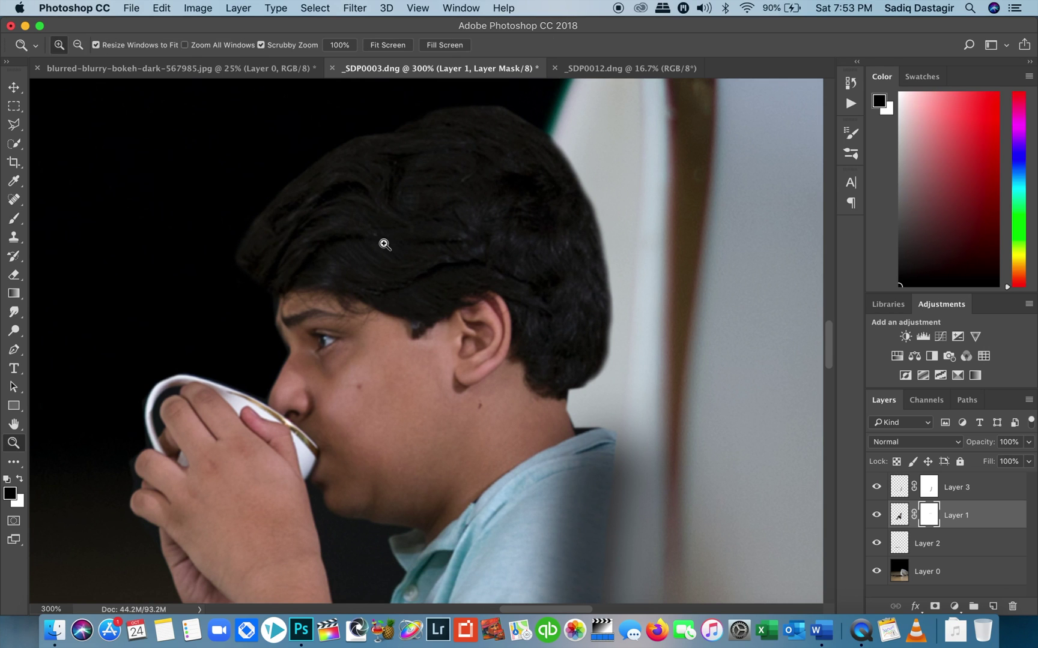
pyautogui.keyDown('alt'); pyautogui.click(384, 244); pyautogui.keyUp('alt')
pyautogui.keyDown('alt'); pyautogui.click(384, 243); pyautogui.keyUp('alt')
pyautogui.keyDown('alt'); pyautogui.click(384, 244); pyautogui.keyUp('alt')
pyautogui.keyDown('alt'); pyautogui.click(384, 244); pyautogui.keyUp('alt')
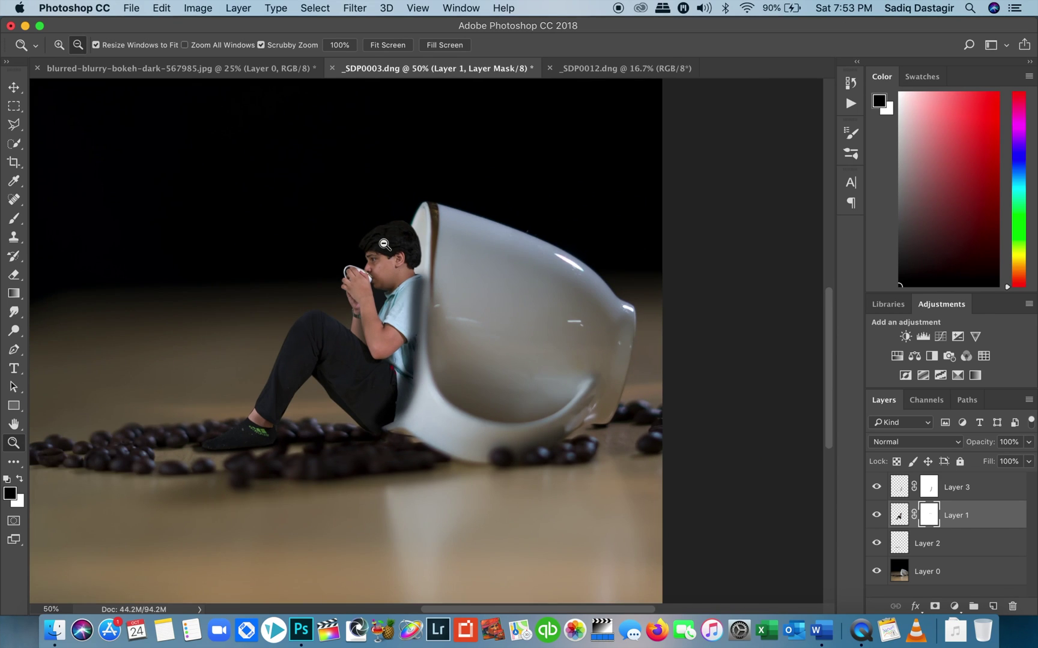
pyautogui.keyDown('alt'); pyautogui.click(383, 244); pyautogui.keyUp('alt')
pyautogui.click(414, 317)
pyautogui.click(414, 316)
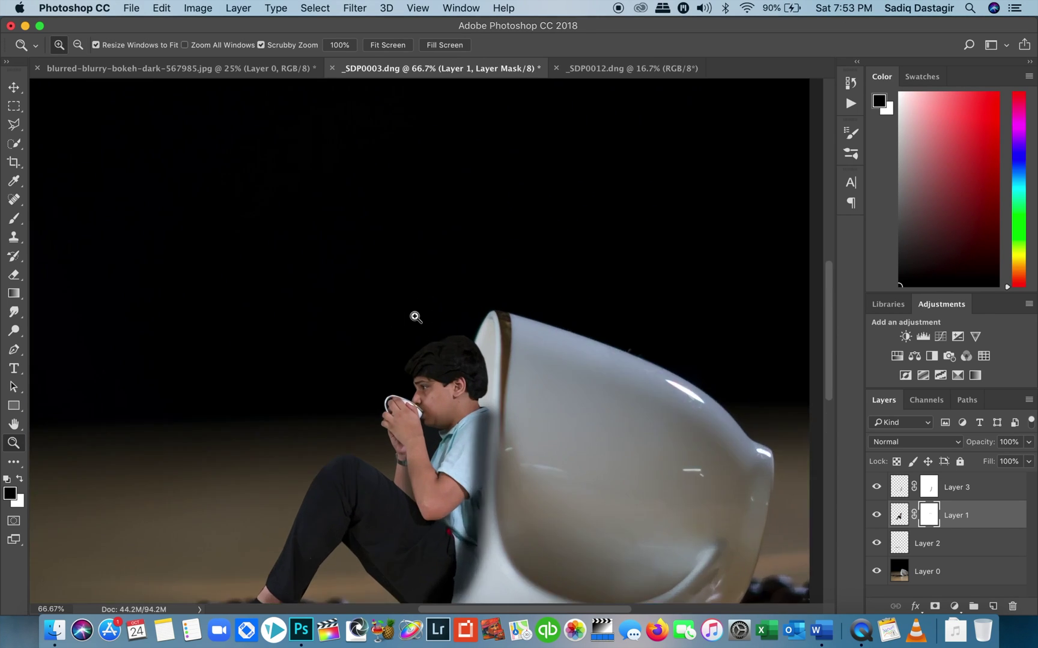
pyautogui.click(414, 317)
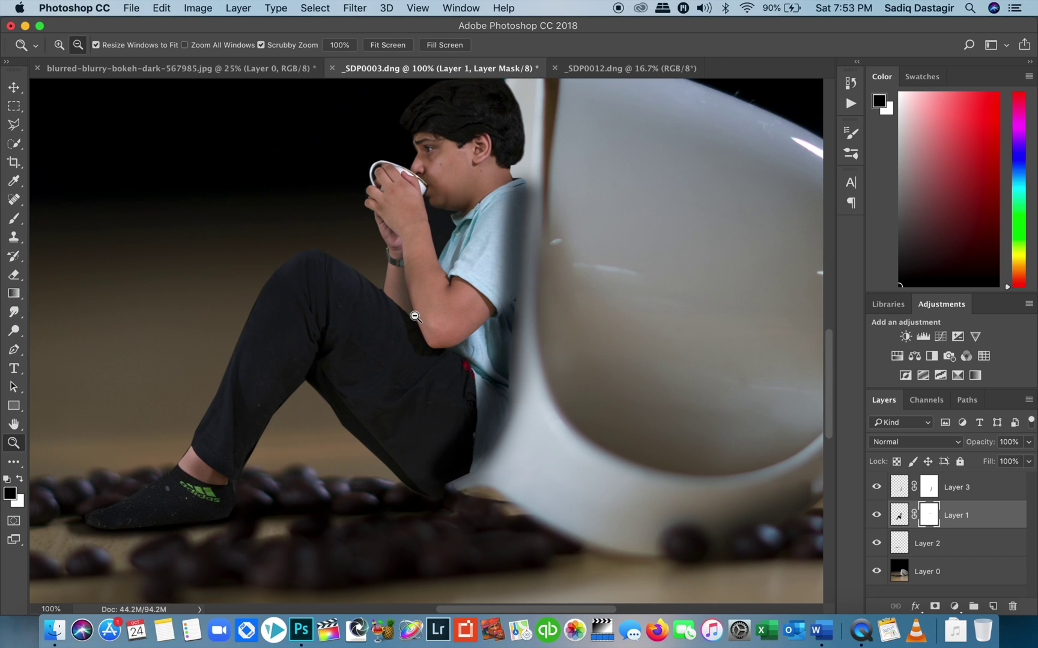
pyautogui.keyDown('alt'); pyautogui.click(414, 317); pyautogui.keyUp('alt')
pyautogui.keyDown('alt'); pyautogui.click(414, 317); pyautogui.keyUp('alt')
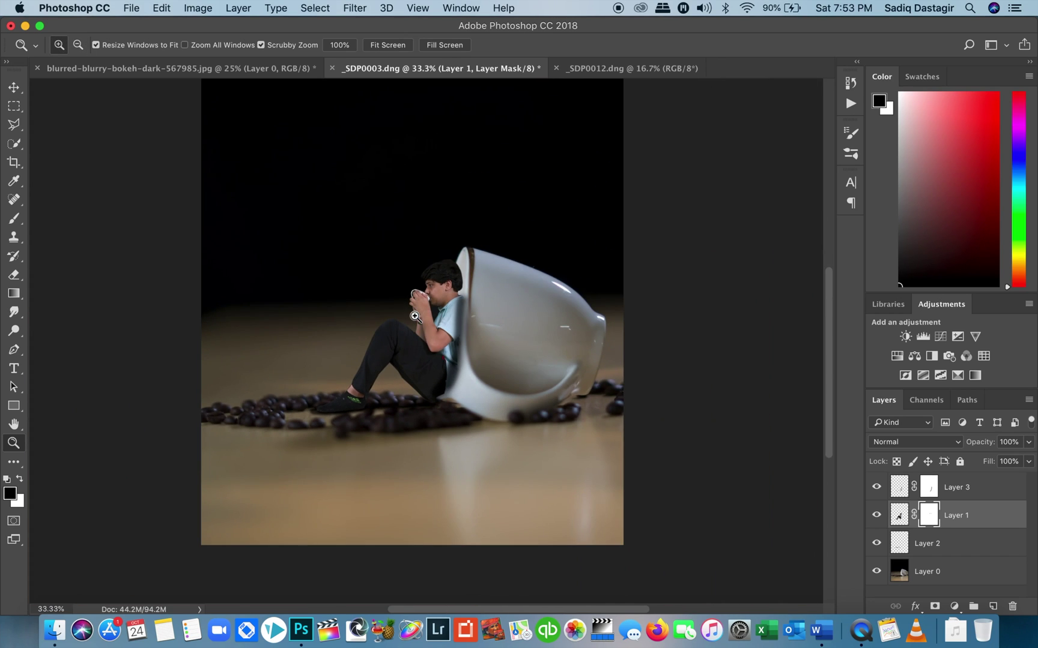
pyautogui.scroll(2, 414, 316)
pyautogui.hscroll(2, 414, 317)
pyautogui.scroll(-2, 415, 316)
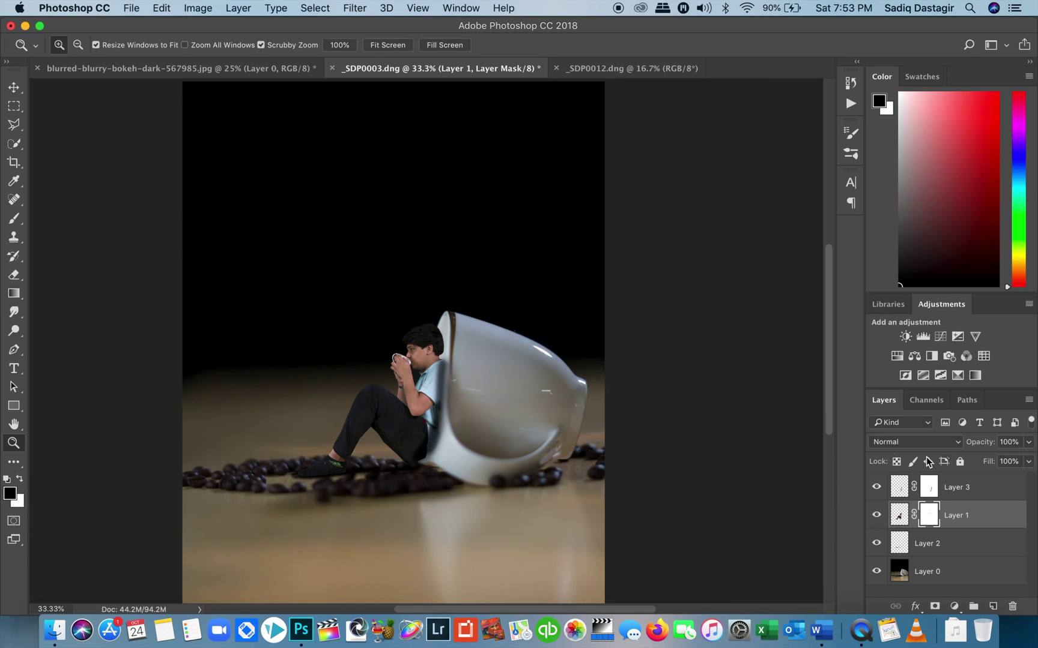
# - Create a new layer above Layer 3 and choose the Smoke 17 brush at a size of 198 px
pyautogui.click(983, 487)
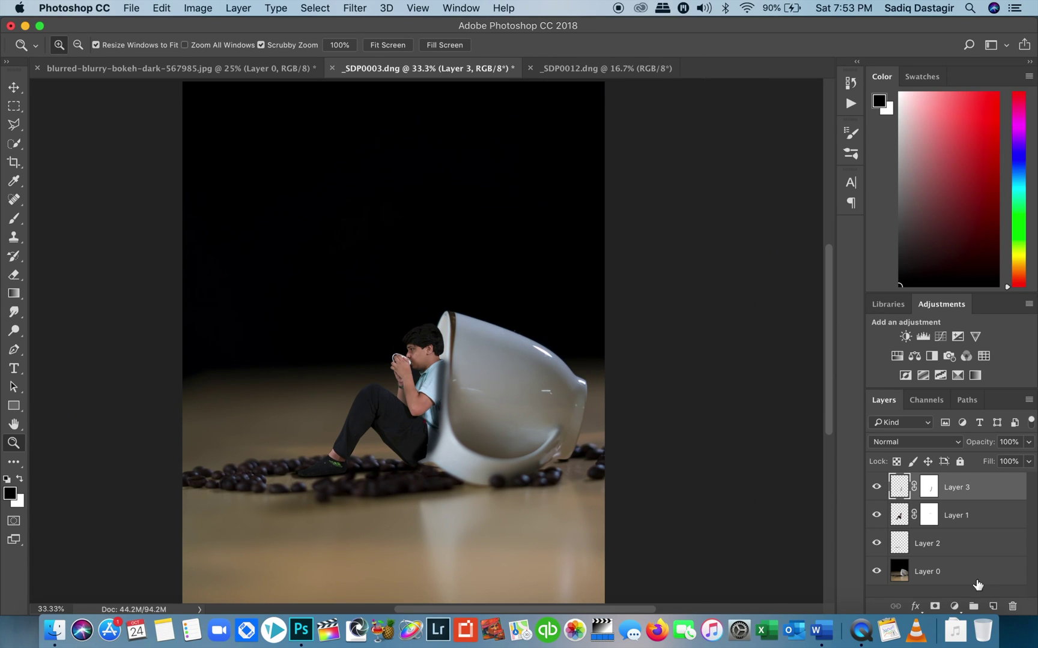
pyautogui.click(994, 606)
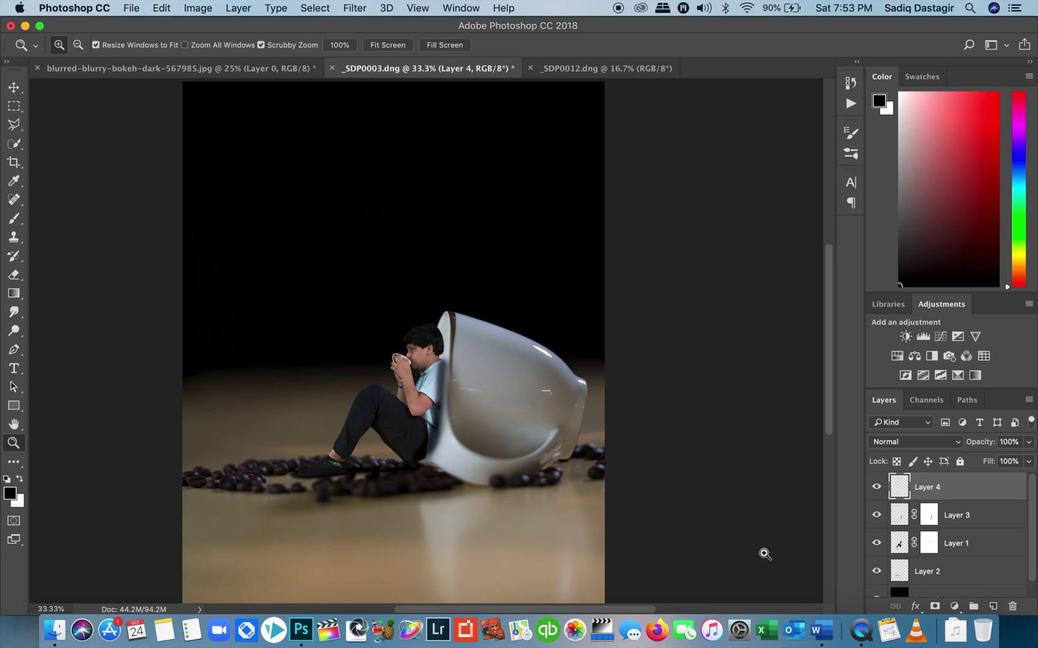
pyautogui.press('b')
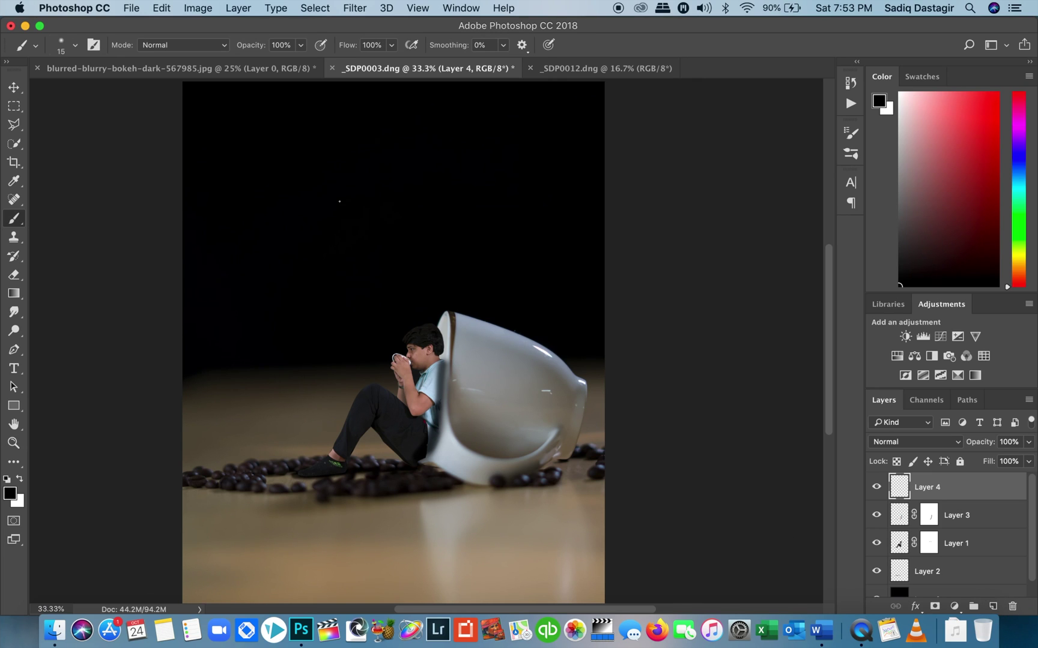
pyautogui.click(75, 45)
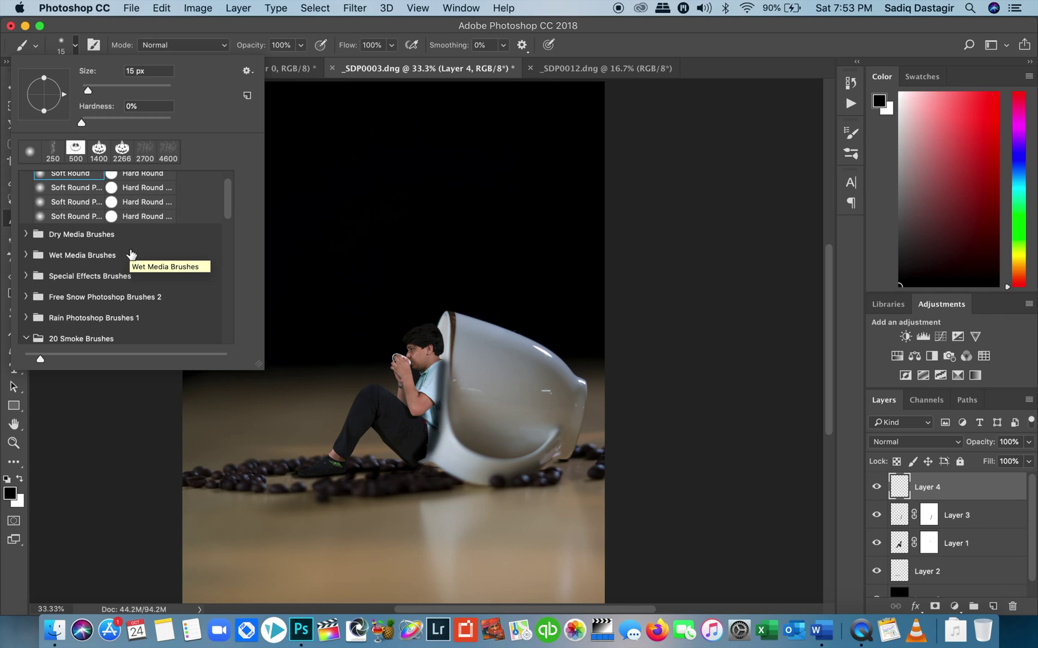
pyautogui.scroll(-5, 131, 255)
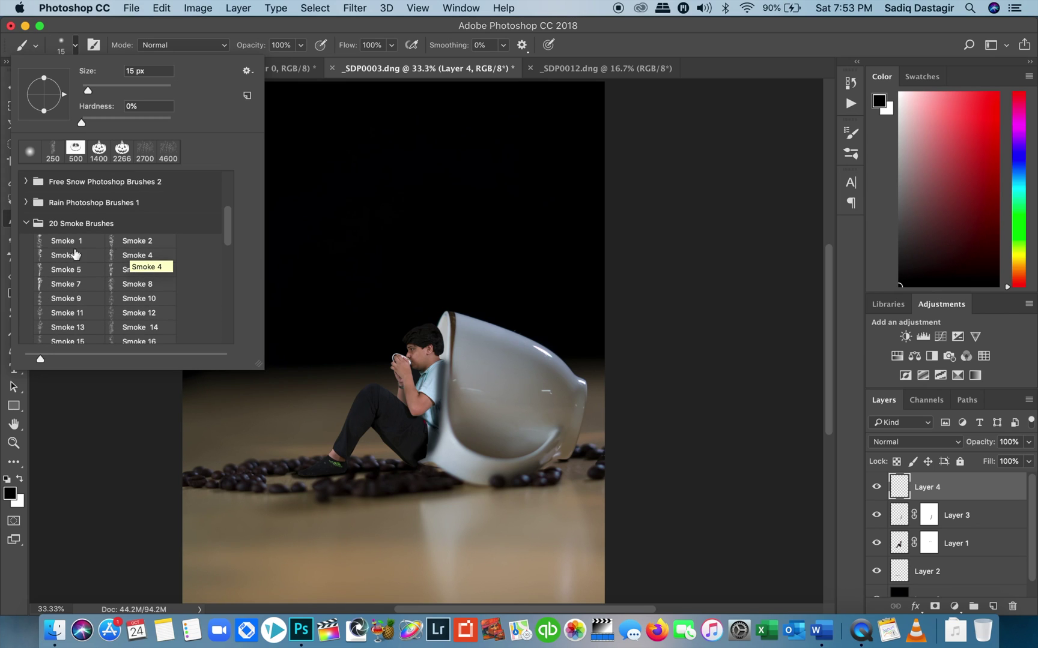
pyautogui.click(62, 246)
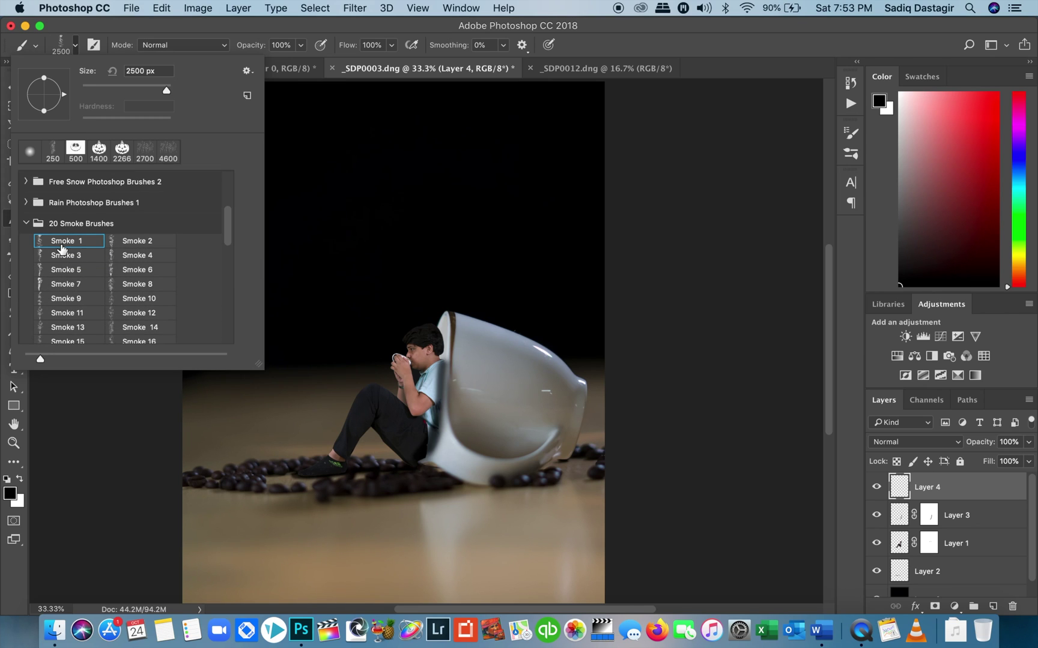
pyautogui.scroll(-2, 62, 248)
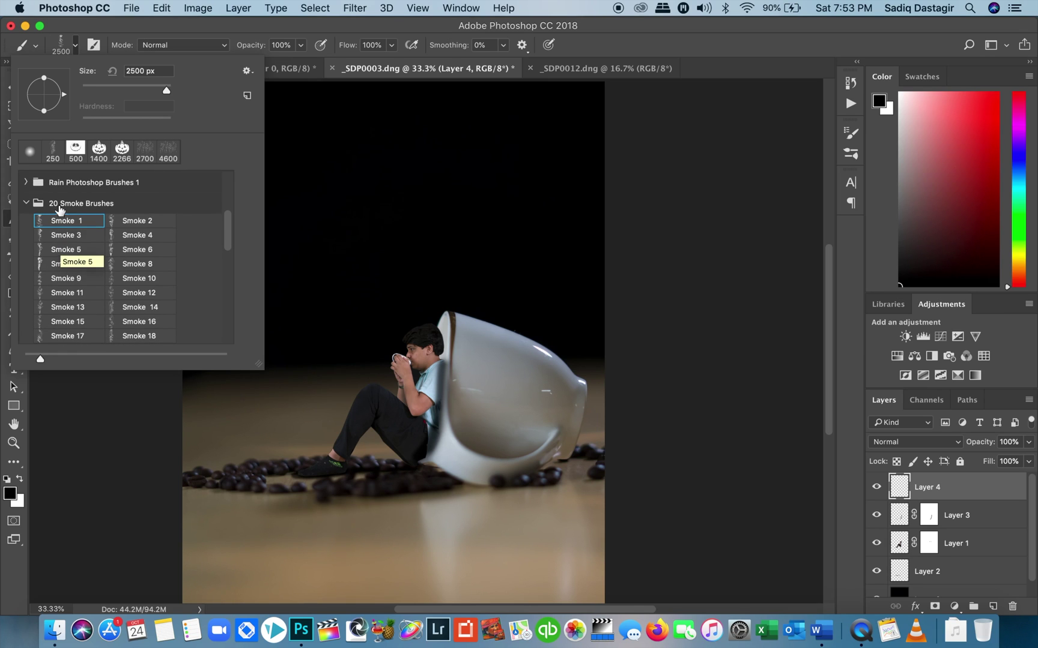
pyautogui.click(150, 235)
pyautogui.click(159, 225)
pyautogui.click(150, 280)
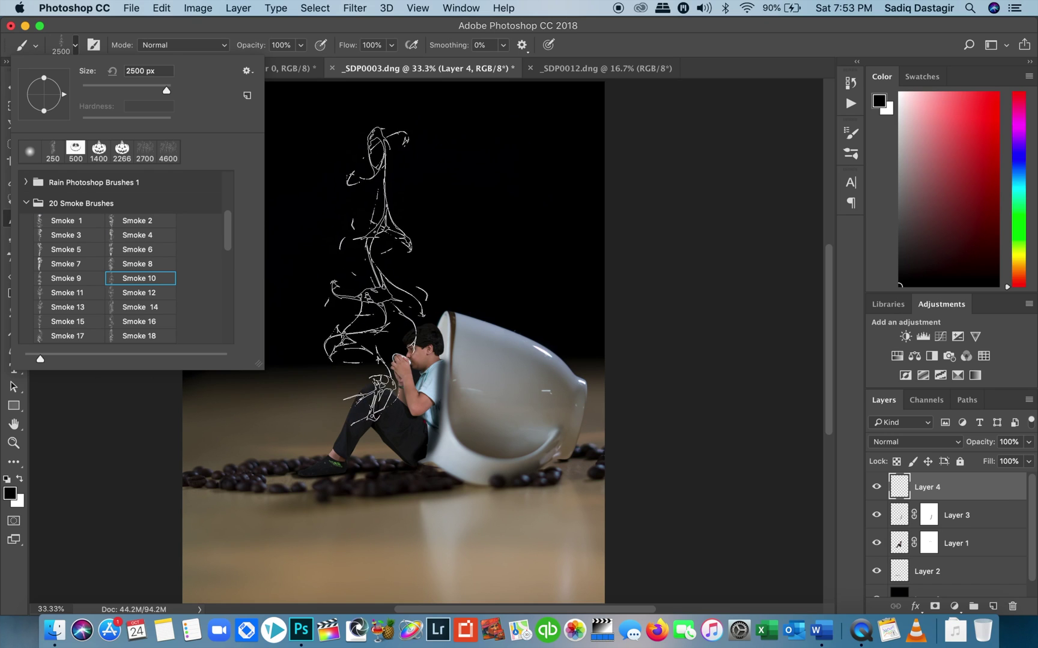
pyautogui.click(67, 335)
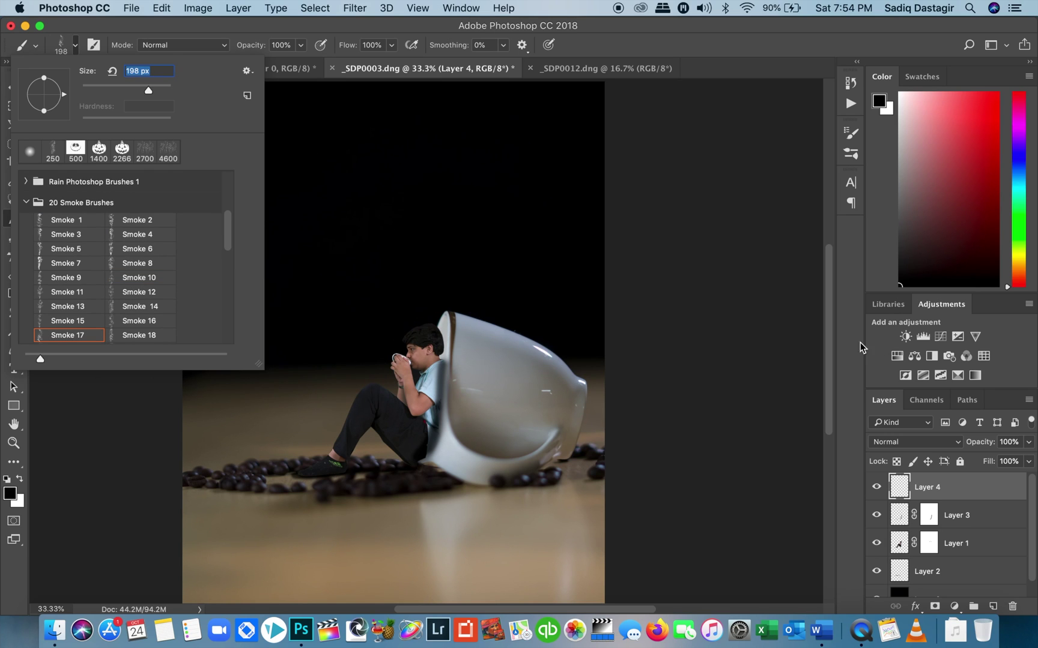
pyautogui.click(832, 340)
# - Set the foreground color to the light grey #adadad
pyautogui.click(19, 479)
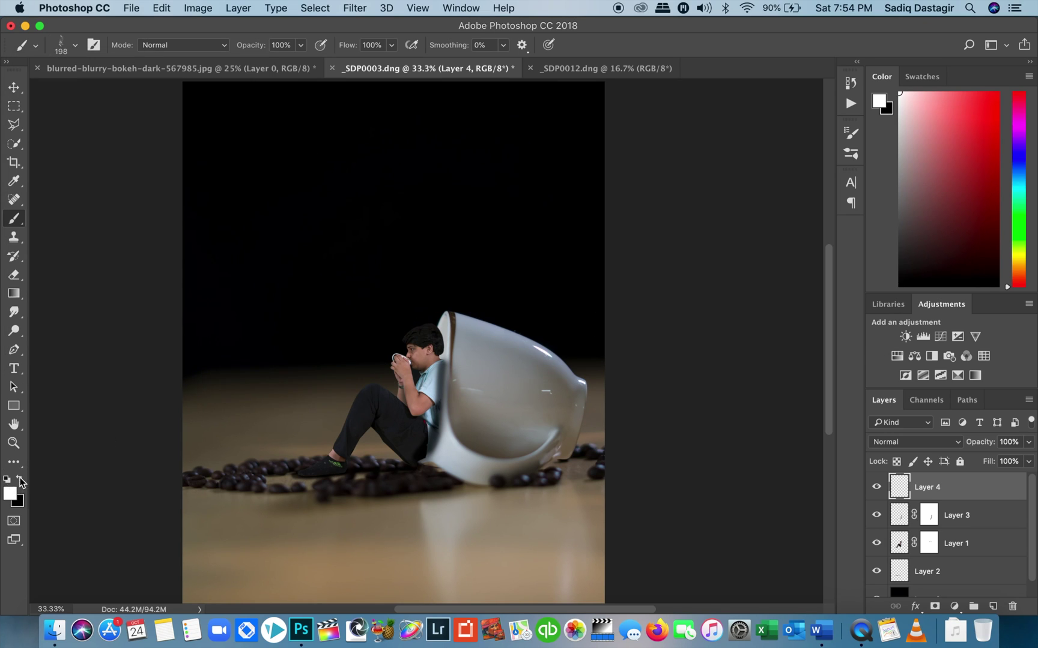
pyautogui.click(14, 493)
pyautogui.moveTo(513, 438); pyautogui.dragTo(494, 355)
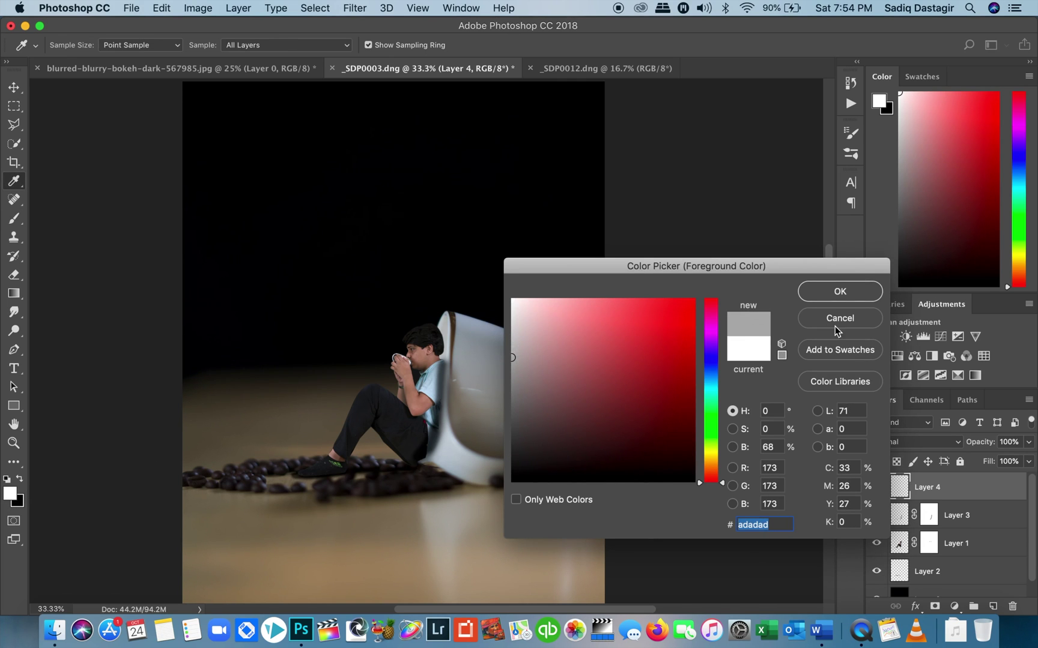
pyautogui.click(839, 292)
# - Stamp one wisp of grey smoke on Layer 4, rising from the small cup in the boy's hands
pyautogui.press('z')
pyautogui.click(432, 406)
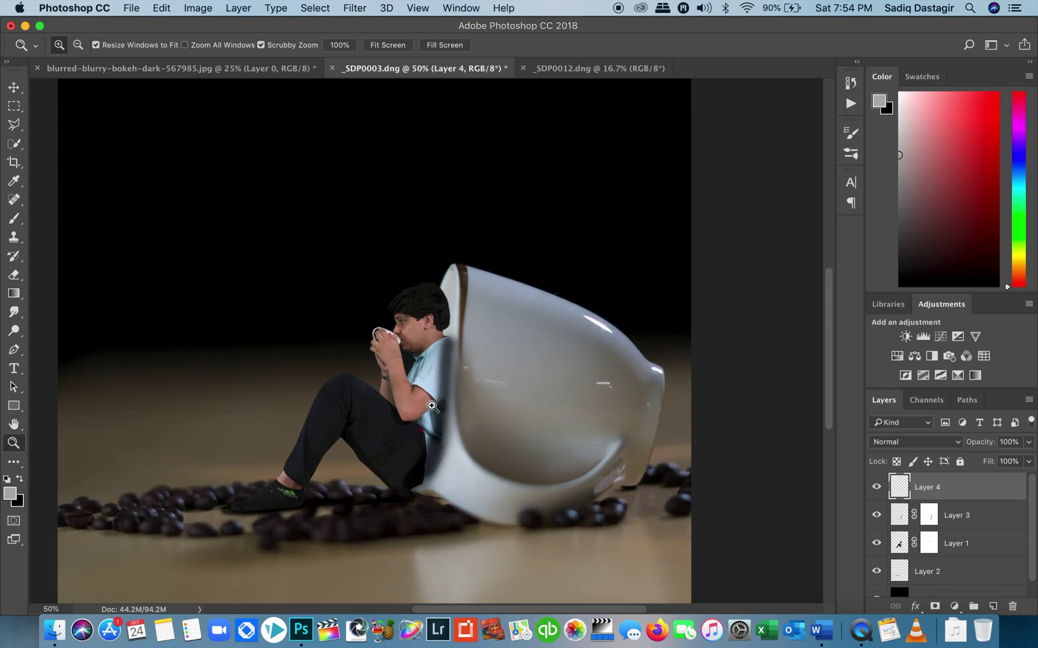
pyautogui.scroll(10, 432, 406)
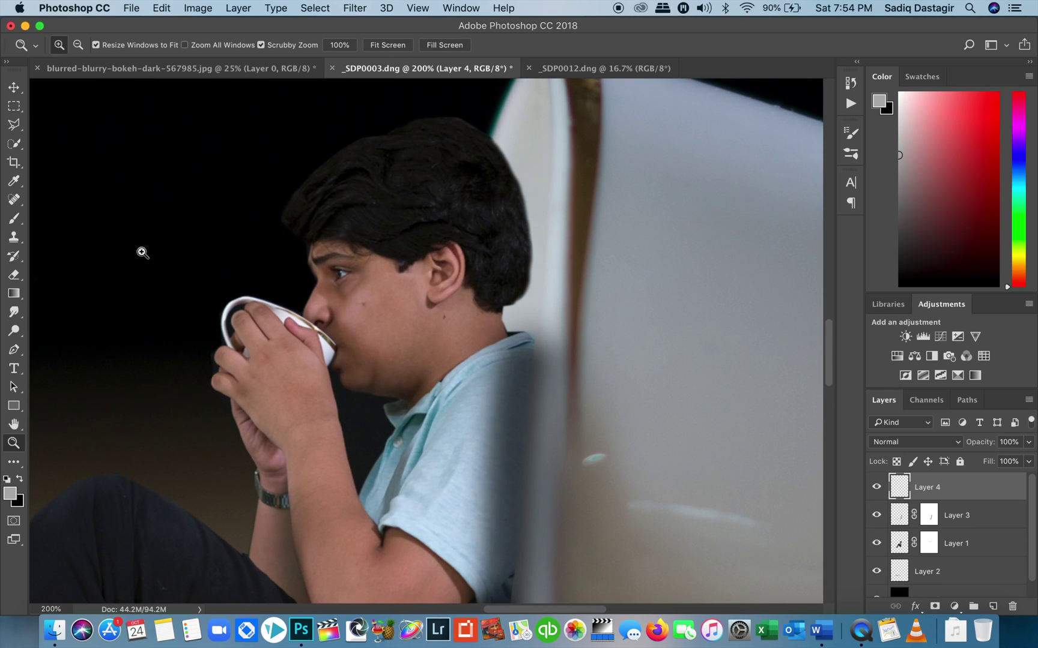
pyautogui.press('b')
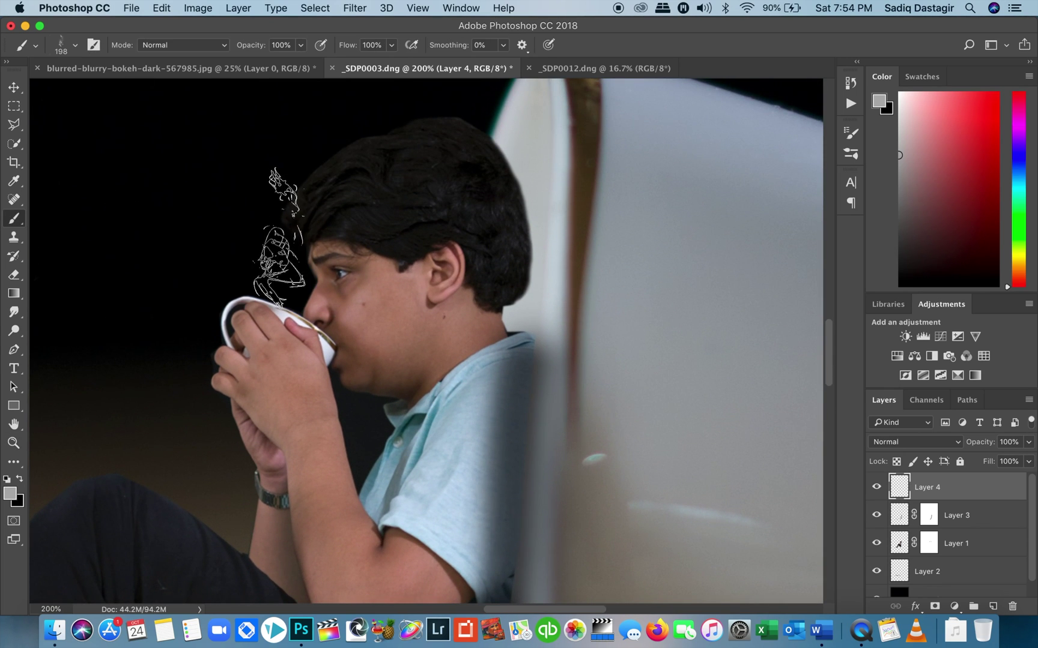
pyautogui.click(279, 237)
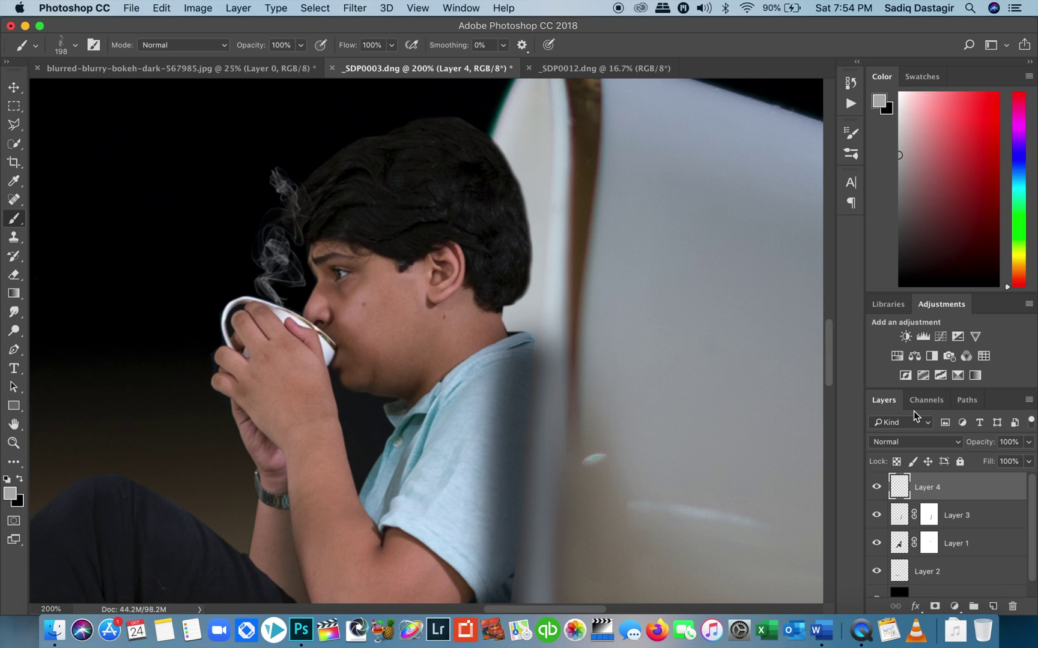
# - Rotate the smoke on Layer 4 counterclockwise and reposition it so it rises from the small cup, tilting away from the face
pyautogui.press('super+t')
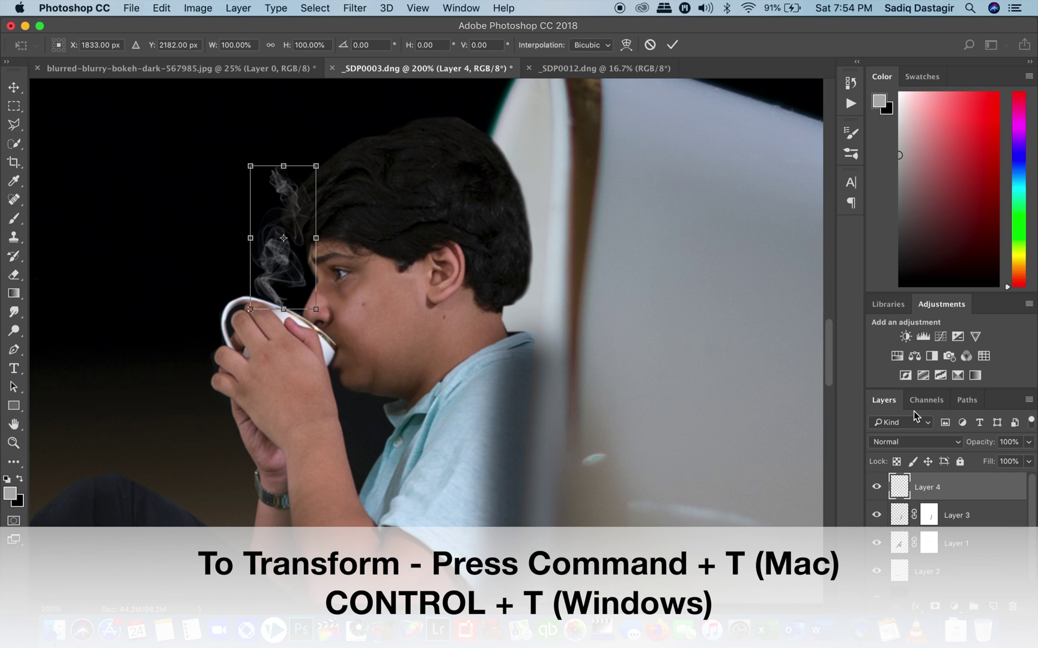
pyautogui.moveTo(349, 320); pyautogui.dragTo(370, 306)
pyautogui.moveTo(266, 272); pyautogui.dragTo(265, 282)
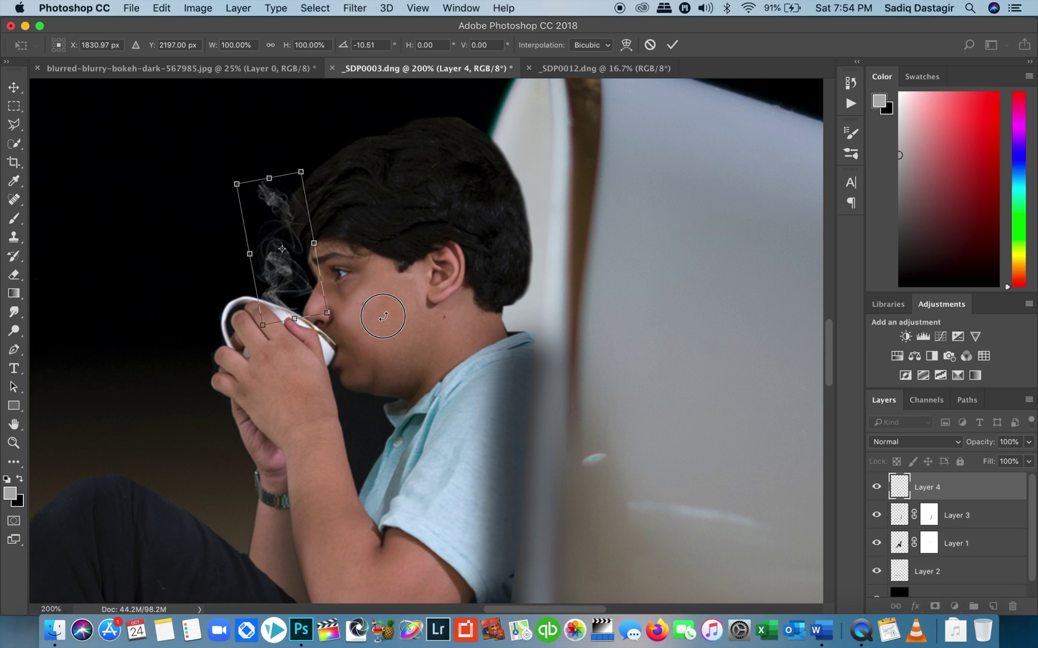
pyautogui.moveTo(370, 303); pyautogui.dragTo(379, 277)
pyautogui.press('Return')
pyautogui.press('b')
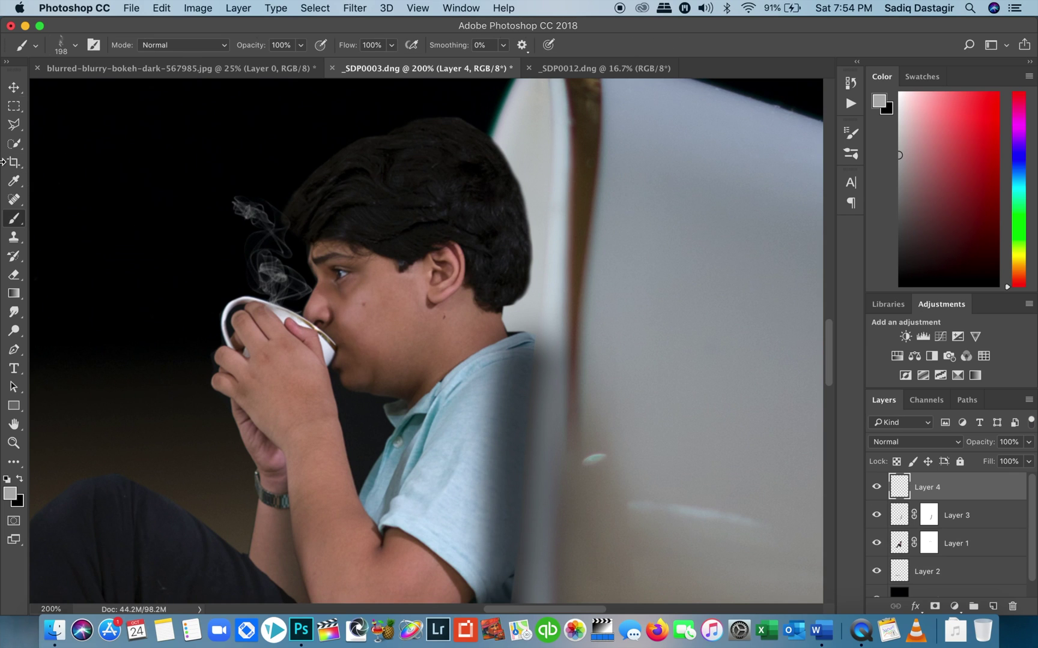
# - Apply a Gaussian Blur with a radius of about 2 pixels to the smoke on Layer 4 and check it in the composite
pyautogui.press('v')
pyautogui.click(355, 8)
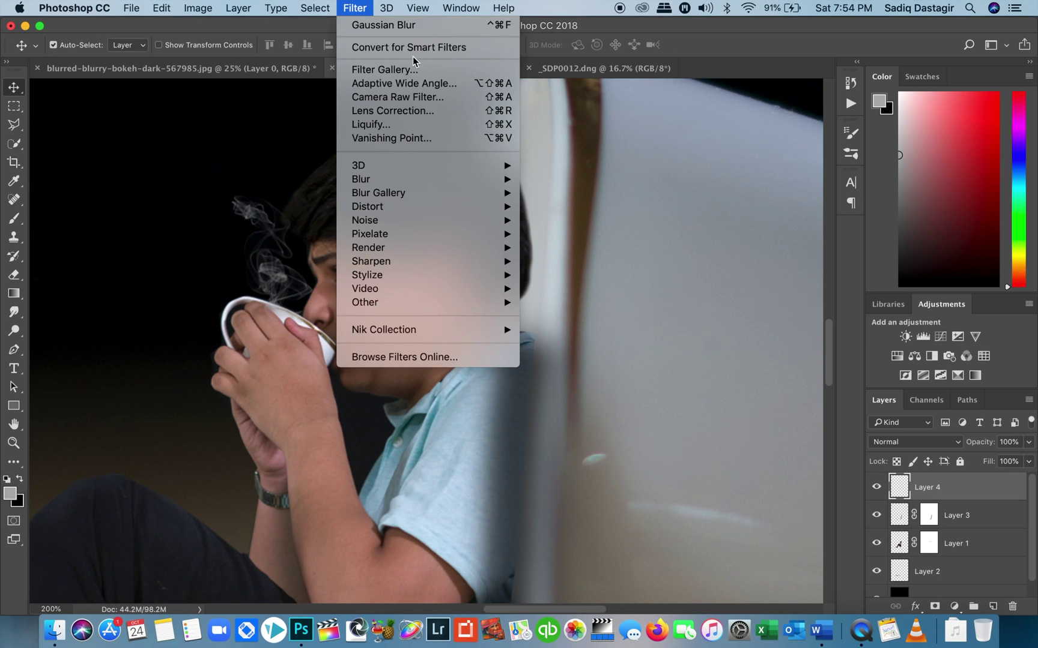
pyautogui.moveTo(433, 183)
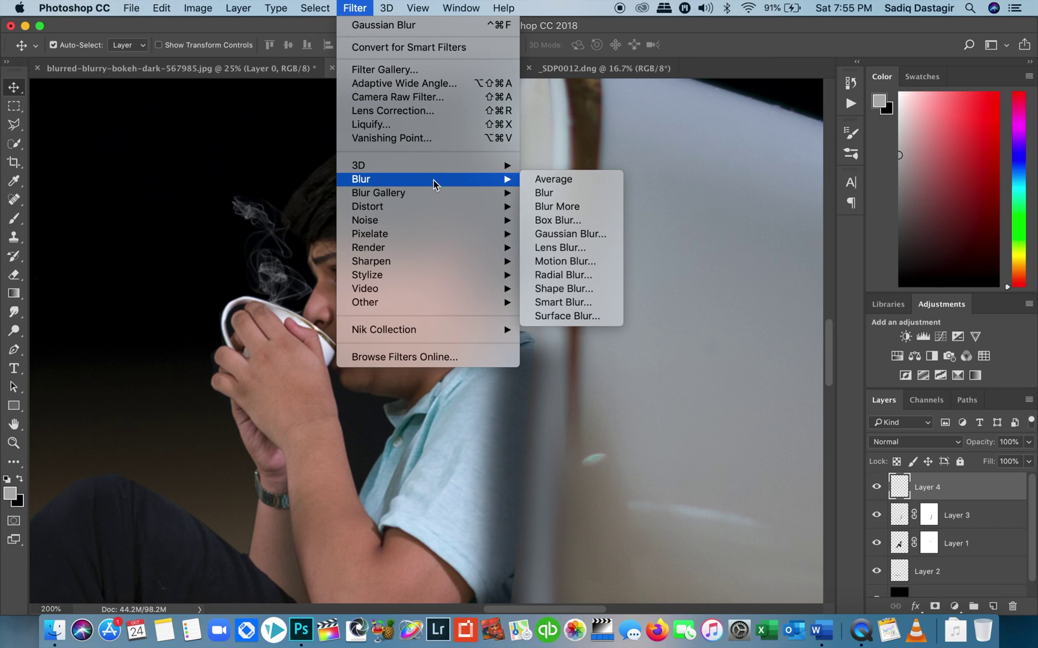
pyautogui.click(584, 234)
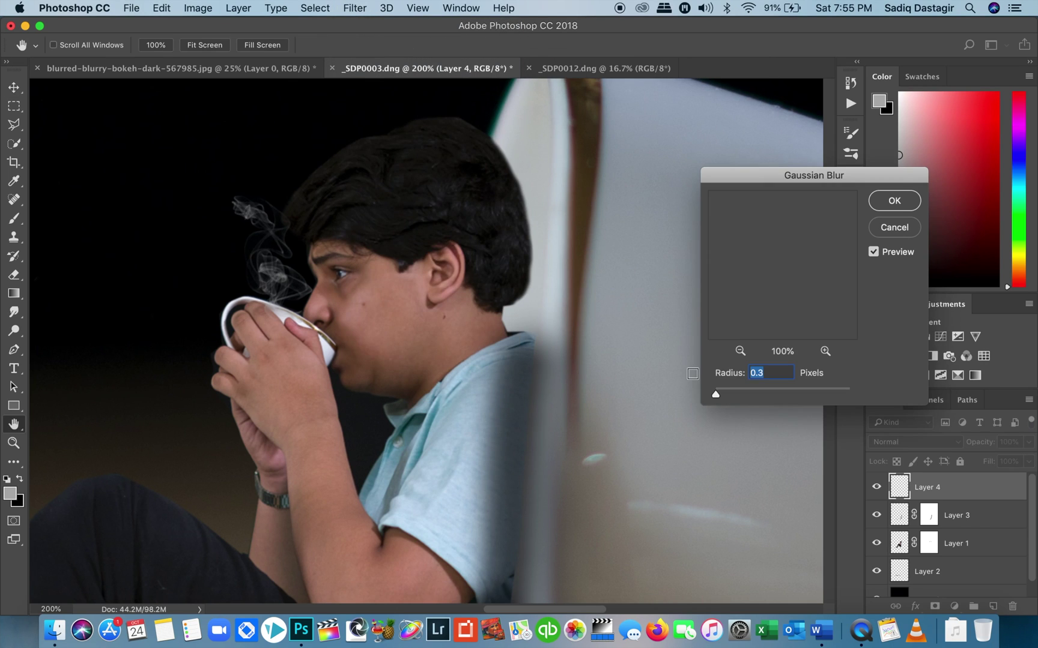
pyautogui.moveTo(719, 400); pyautogui.dragTo(729, 395)
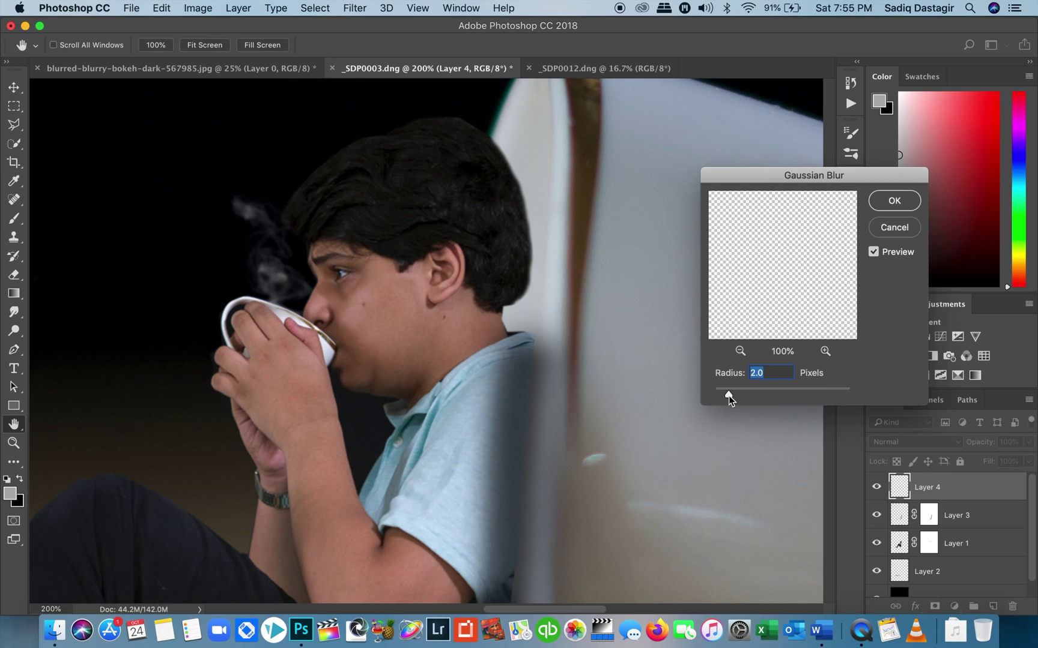
pyautogui.moveTo(729, 396); pyautogui.dragTo(728, 399)
pyautogui.click(894, 202)
pyautogui.press('z')
pyautogui.keyDown('alt'); pyautogui.click(379, 362); pyautogui.keyUp('alt')
pyautogui.keyDown('alt'); pyautogui.click(379, 362); pyautogui.keyUp('alt')
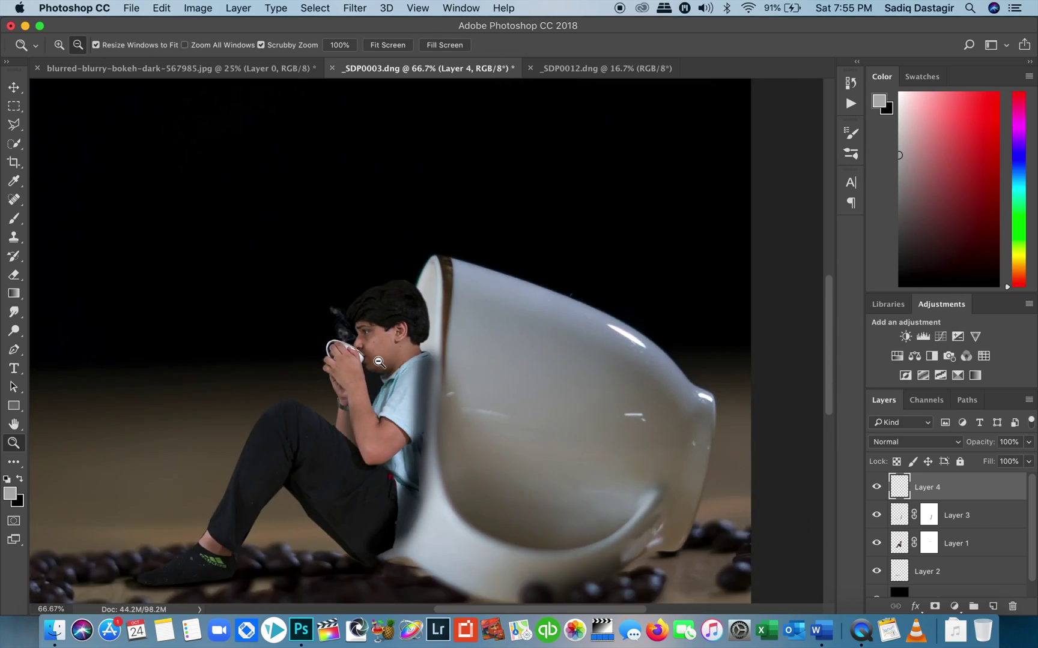
# - Examine the whole composite at reduced zoom to judge the smoke, the boy and the empty dark background
pyautogui.keyDown('alt'); pyautogui.click(378, 362); pyautogui.keyUp('alt')
pyautogui.keyDown('alt'); pyautogui.click(379, 362); pyautogui.keyUp('alt')
pyautogui.click(378, 362)
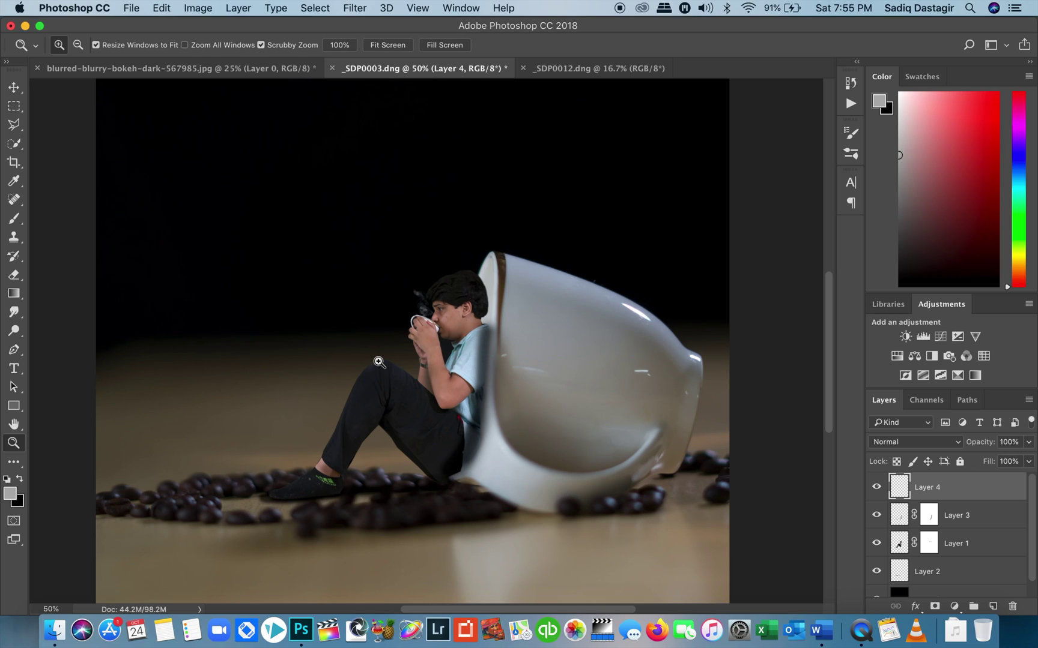
pyautogui.keyDown('alt'); pyautogui.click(378, 362); pyautogui.keyUp('alt')
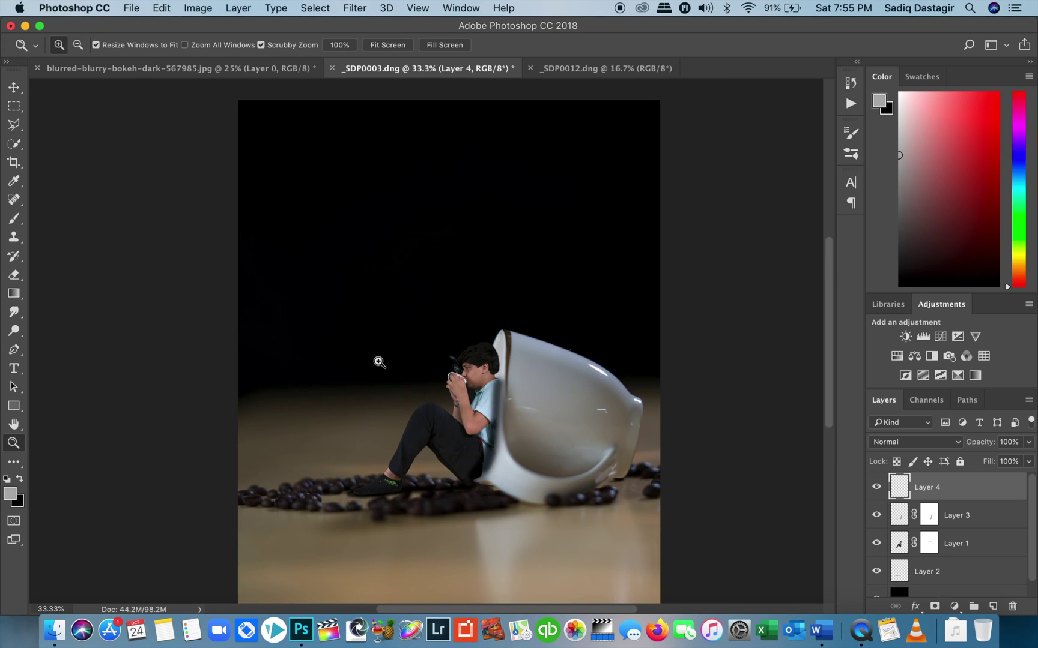
pyautogui.hscroll(-4, 378, 362)
pyautogui.scroll(-2, 378, 362)
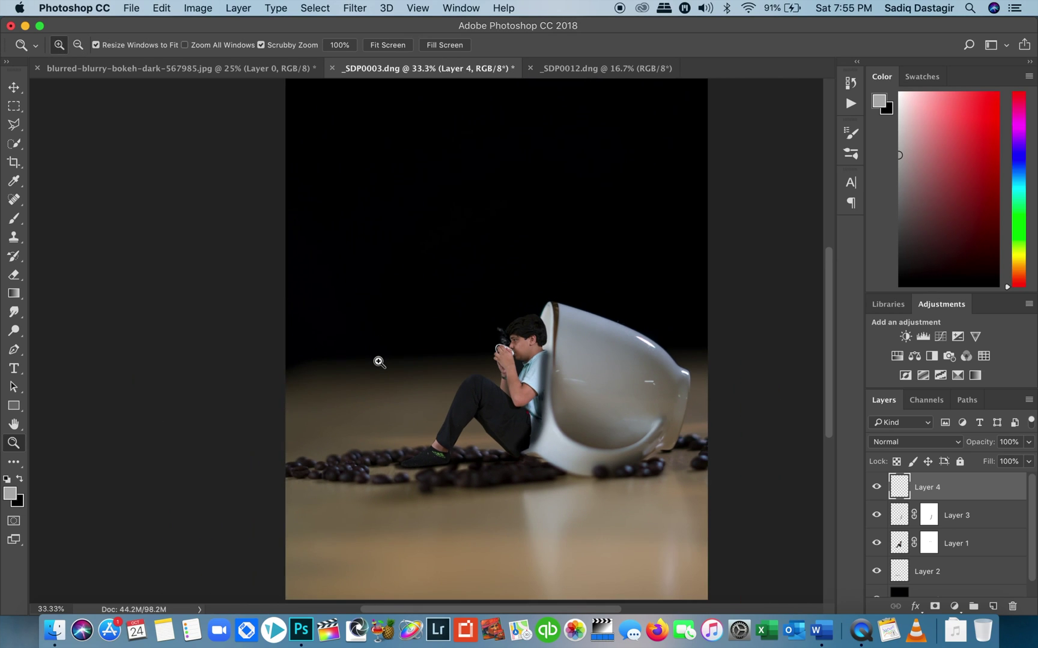
pyautogui.hscroll(4, 379, 362)
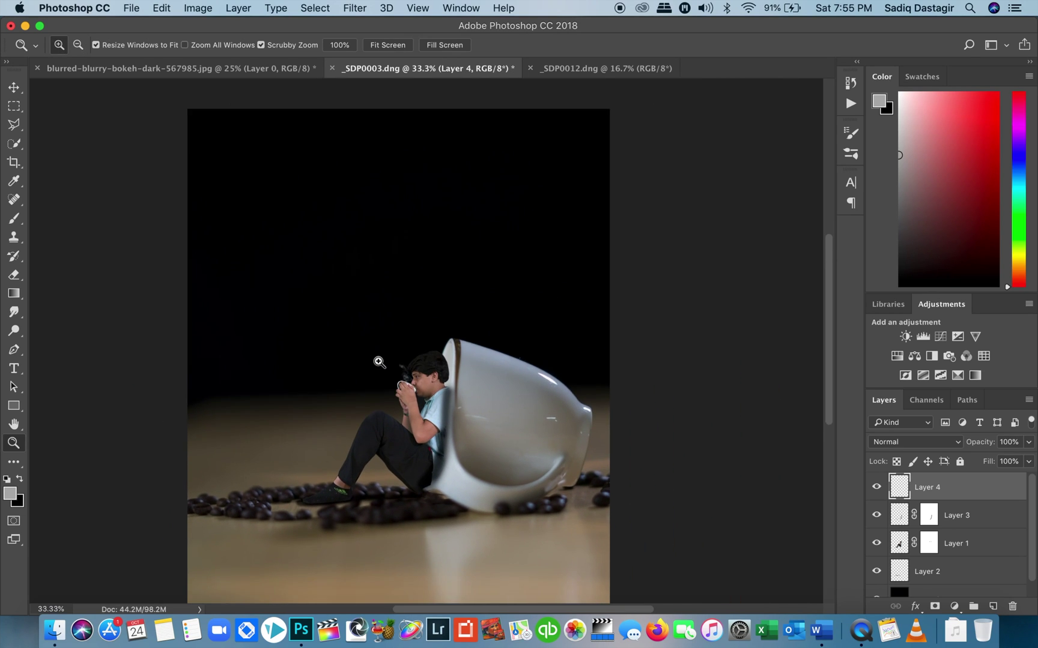
# - Paste the copied bokeh photo from blurred-blurry-bokeh-dark-567985.jpg into _SDP0003.dng as a new top layer, accepting the color profile conversion
pyautogui.click(194, 69)
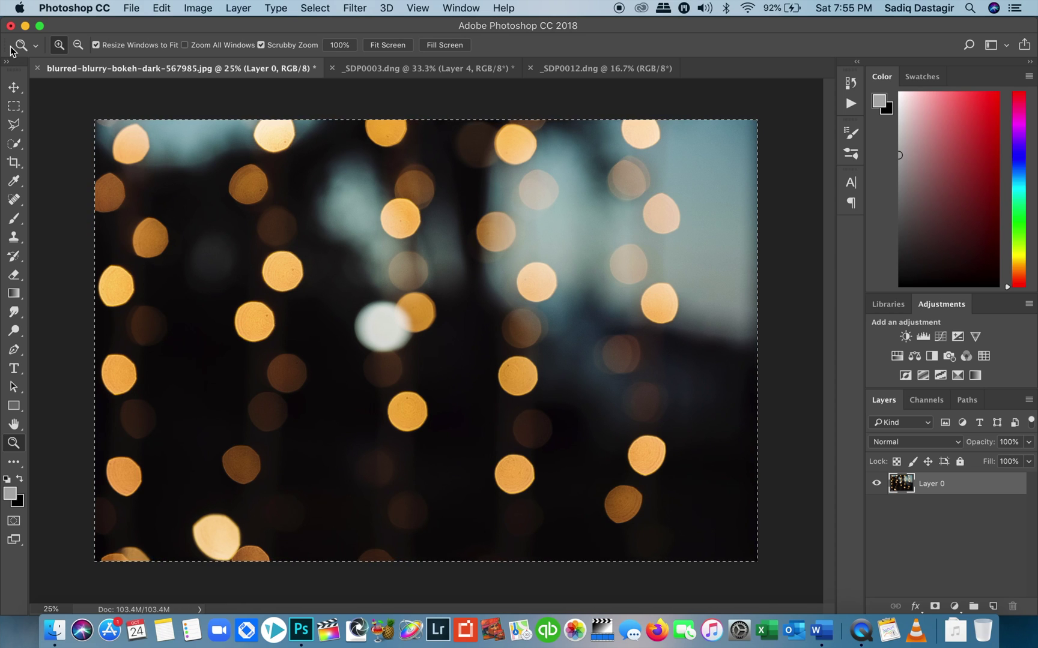
pyautogui.click(418, 70)
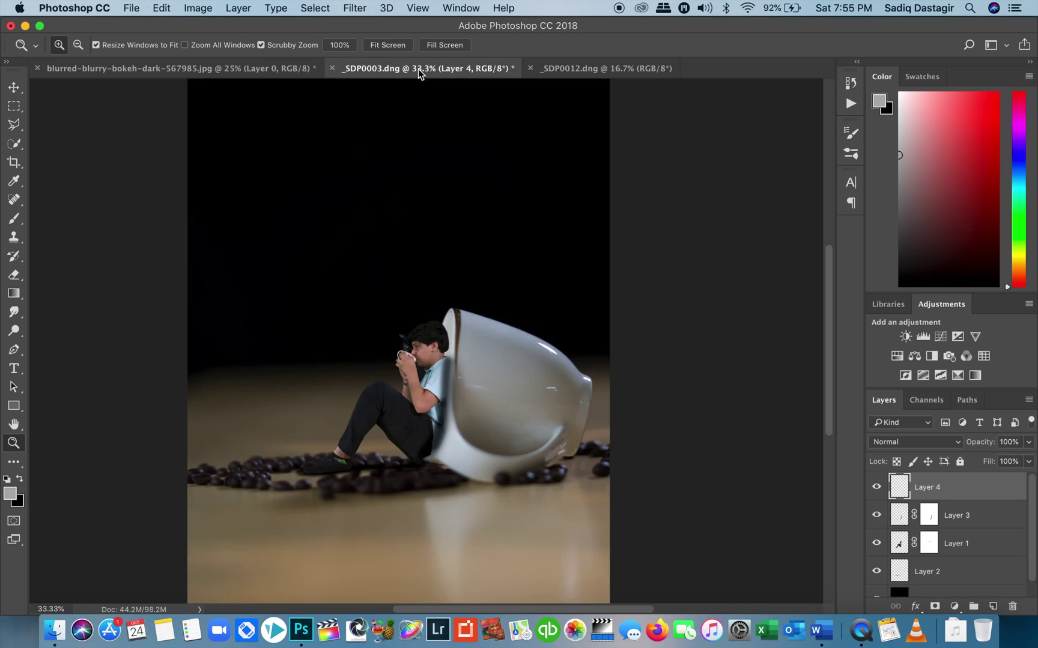
pyautogui.press('super+v')
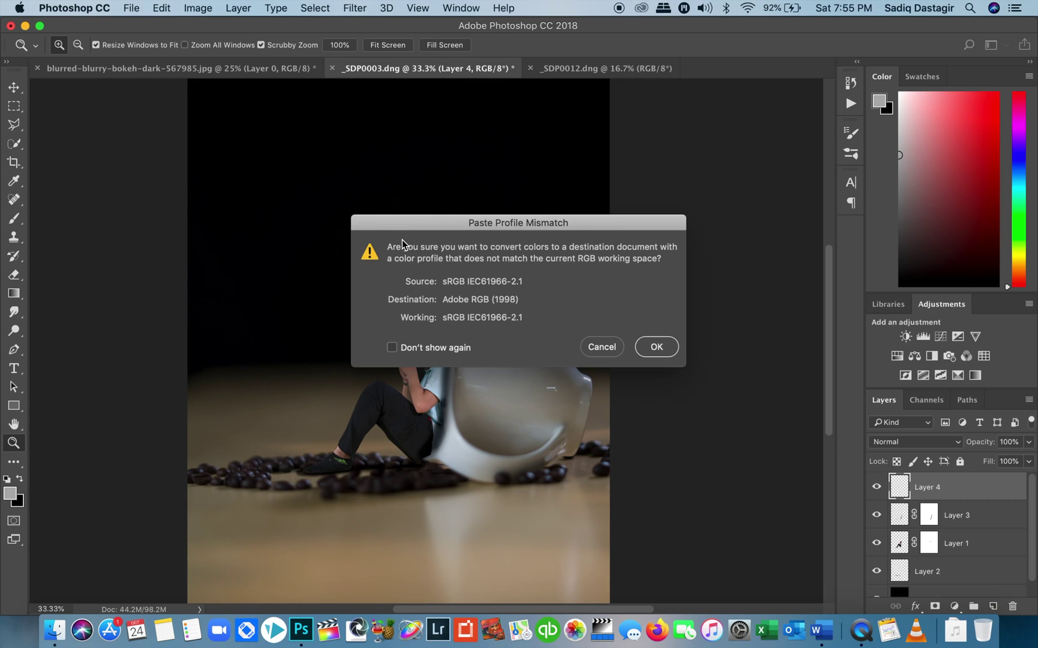
pyautogui.click(669, 351)
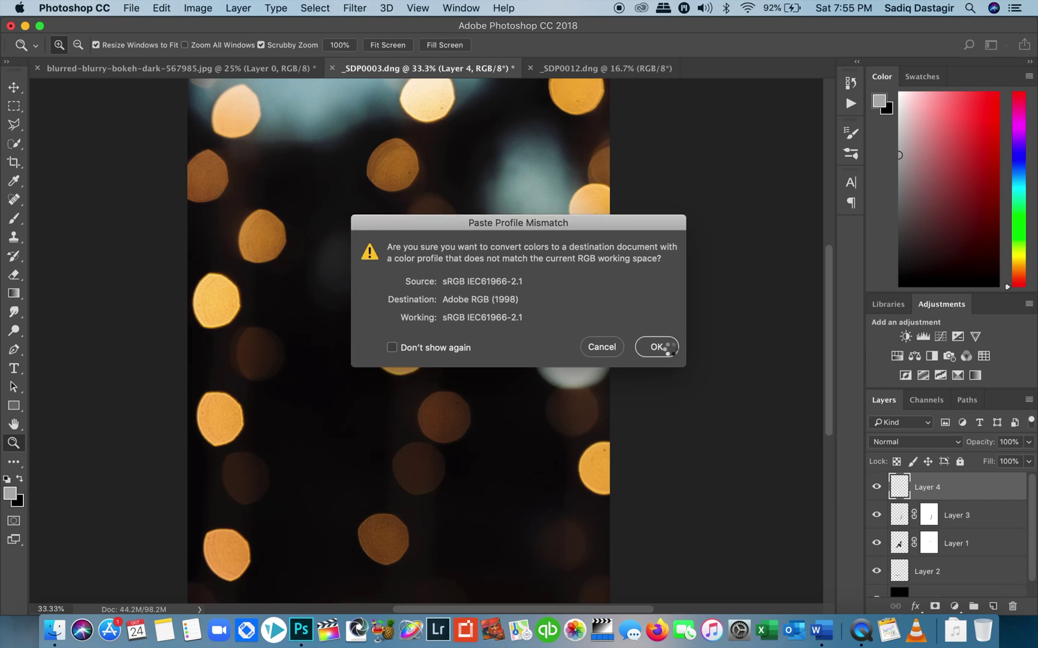
# - Set the blend mode of the pasted bokeh layer to Lighten
pyautogui.keyDown('alt'); pyautogui.click(668, 436); pyautogui.keyUp('alt')
pyautogui.click(669, 436)
pyautogui.click(668, 436)
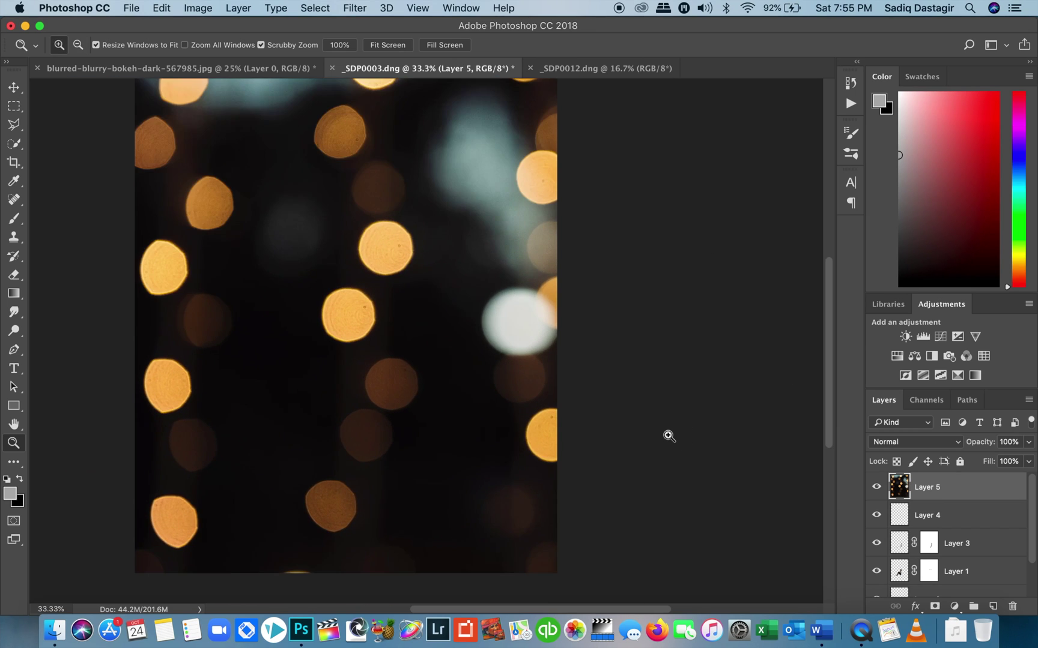
pyautogui.keyDown('alt'); pyautogui.click(668, 436); pyautogui.keyUp('alt')
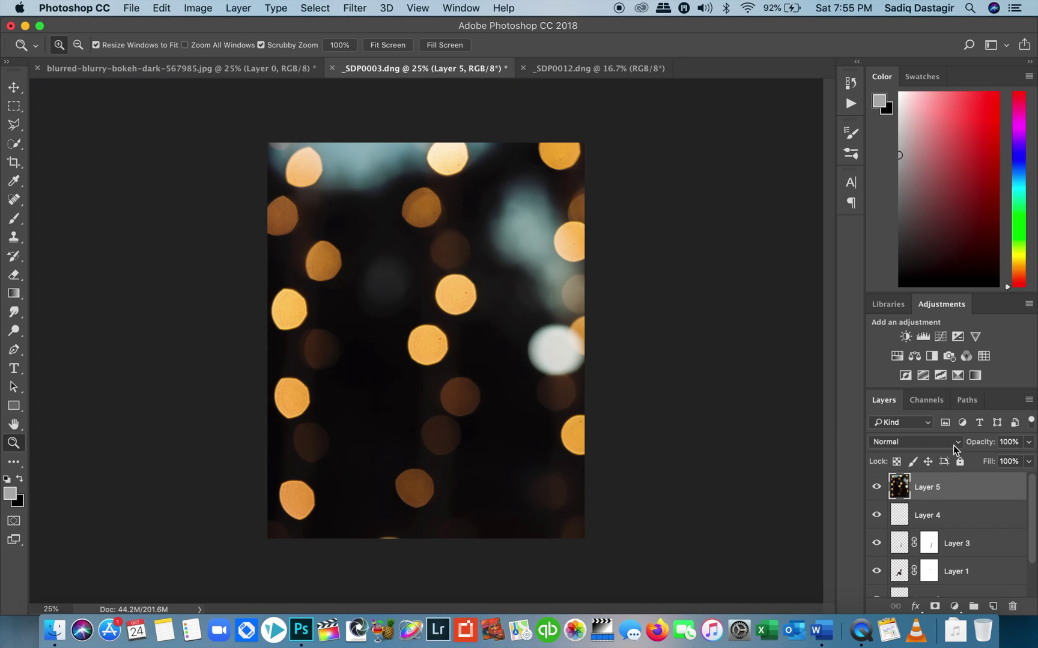
pyautogui.click(951, 444)
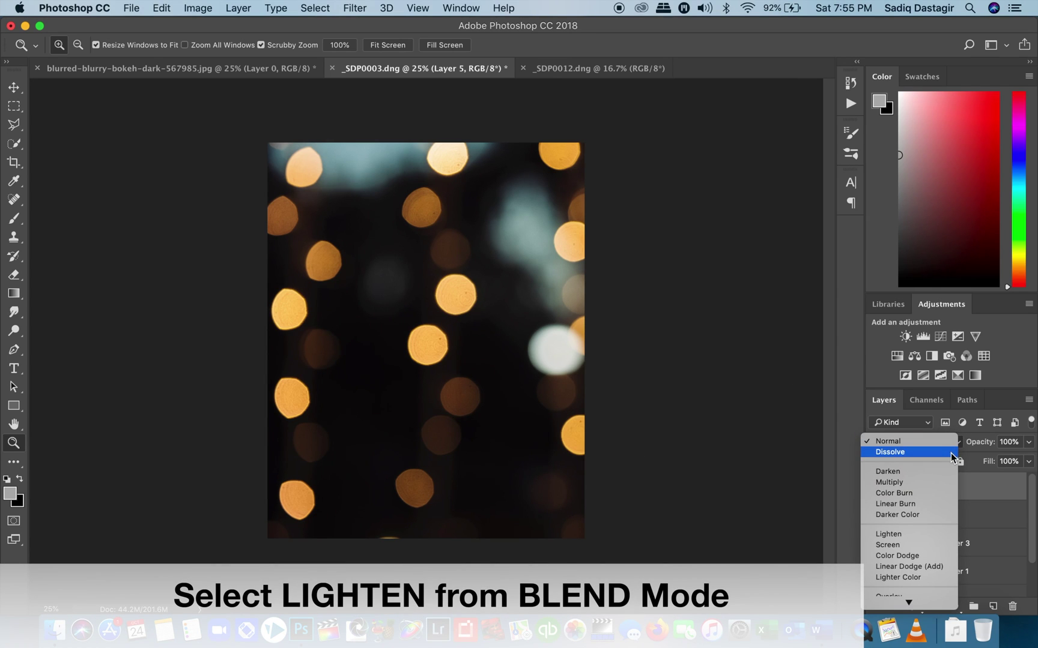
pyautogui.click(935, 533)
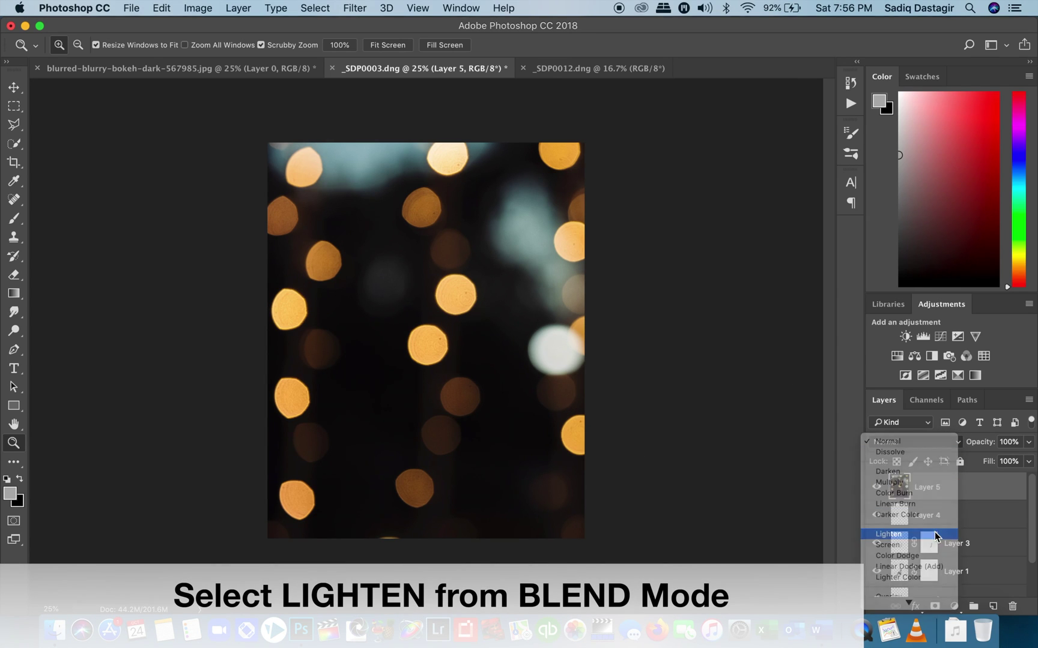
# - Scale the bokeh layer to about 74%, rotate it about 90°, and position it to cover the whole photo
pyautogui.press('super+t')
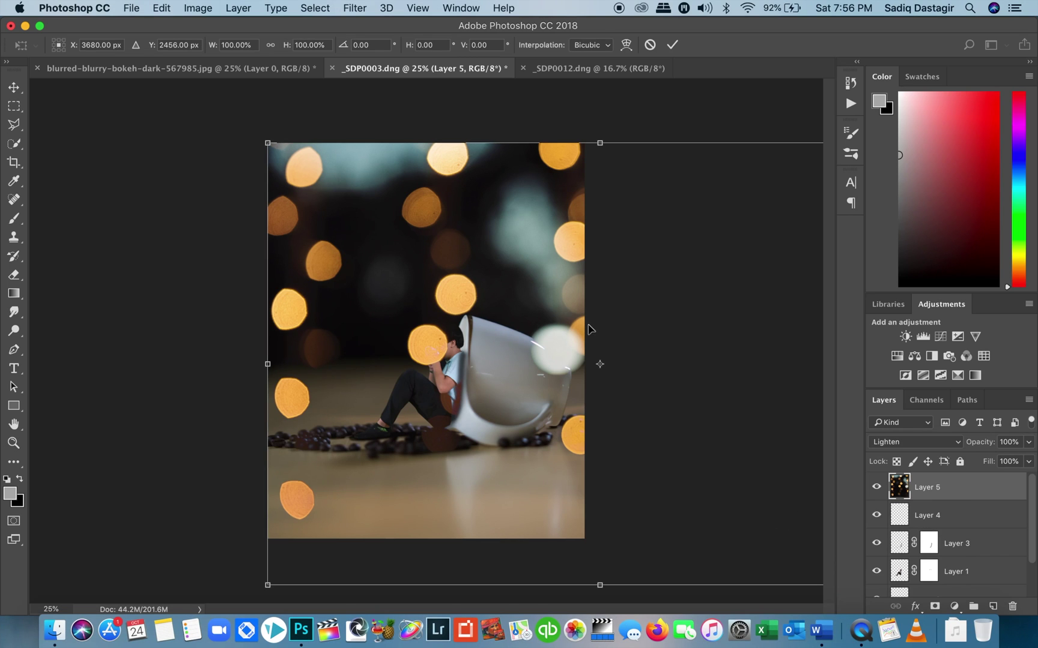
pyautogui.moveTo(268, 145); pyautogui.dragTo(224, 191)
pyautogui.moveTo(727, 448); pyautogui.dragTo(364, 468)
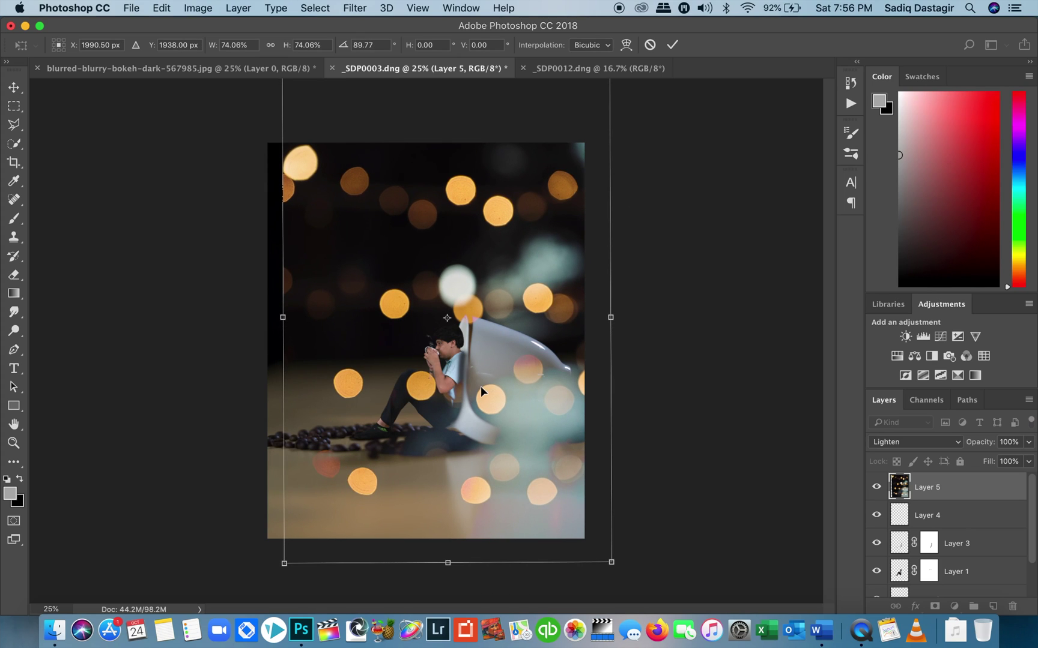
pyautogui.moveTo(495, 364); pyautogui.dragTo(479, 362)
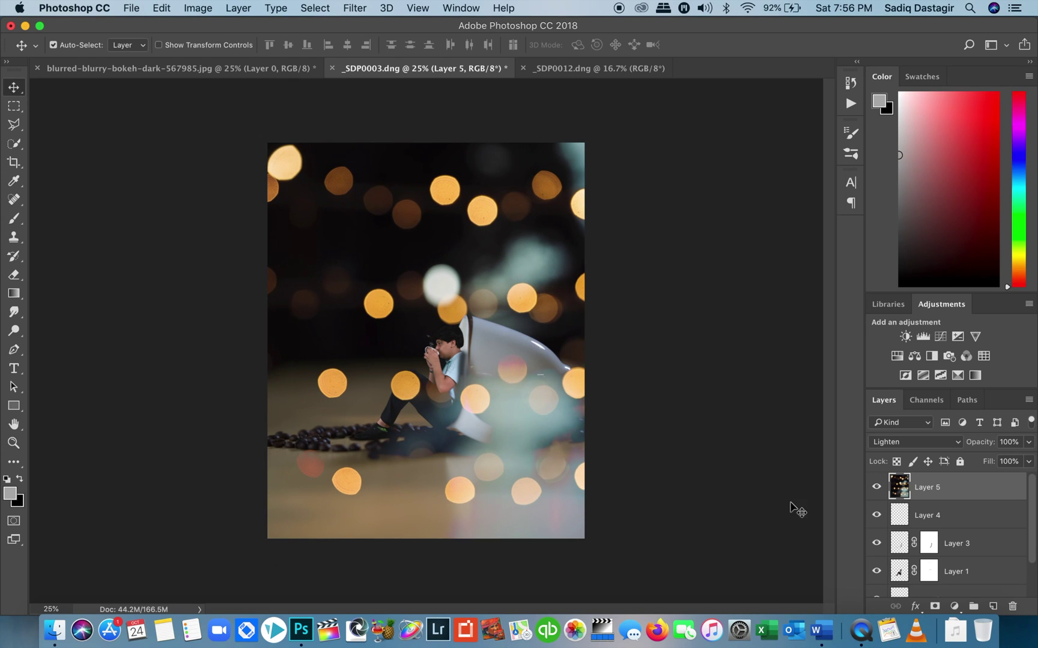
# - Add a layer mask to Layer 5 and paint black with a large Soft Round brush to remove bokeh over the boy and mid-background
pyautogui.click(933, 607)
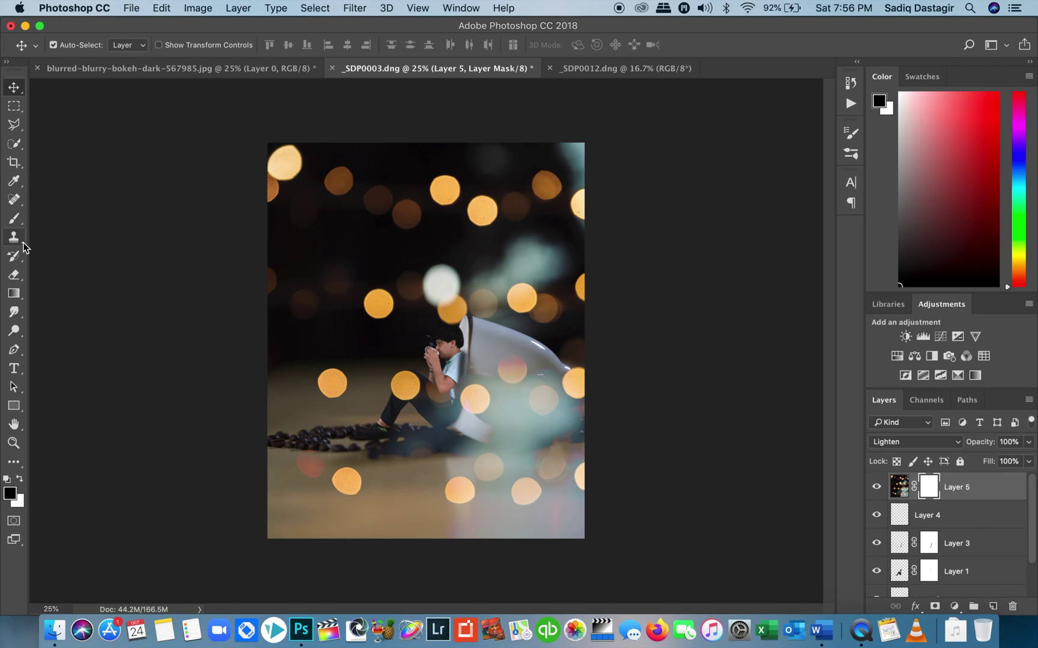
pyautogui.click(14, 218)
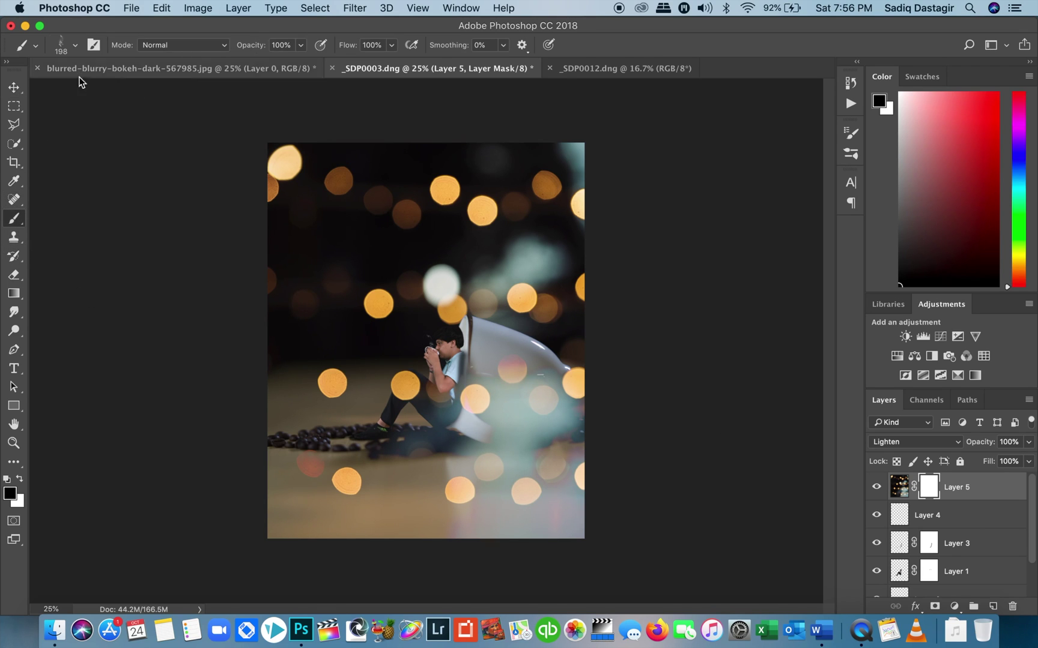
pyautogui.click(75, 45)
pyautogui.moveTo(148, 91); pyautogui.dragTo(158, 92)
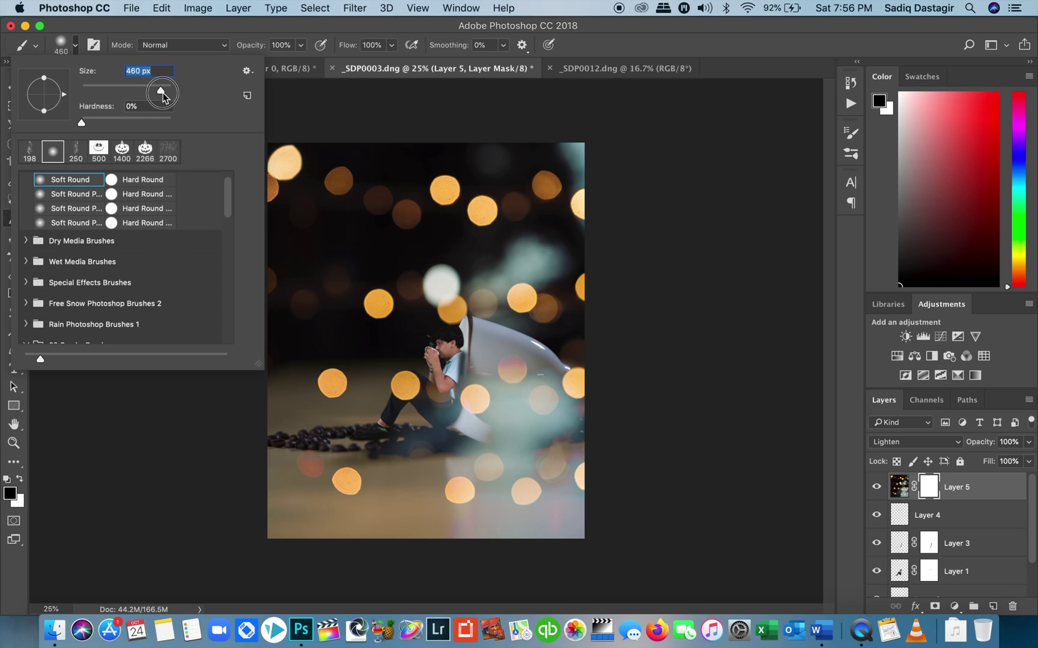
pyautogui.click(423, 284)
pyautogui.moveTo(422, 284)
pyautogui.mouseDown()
pyautogui.moveTo(384, 378)
pyautogui.moveTo(475, 409)
pyautogui.mouseUp()
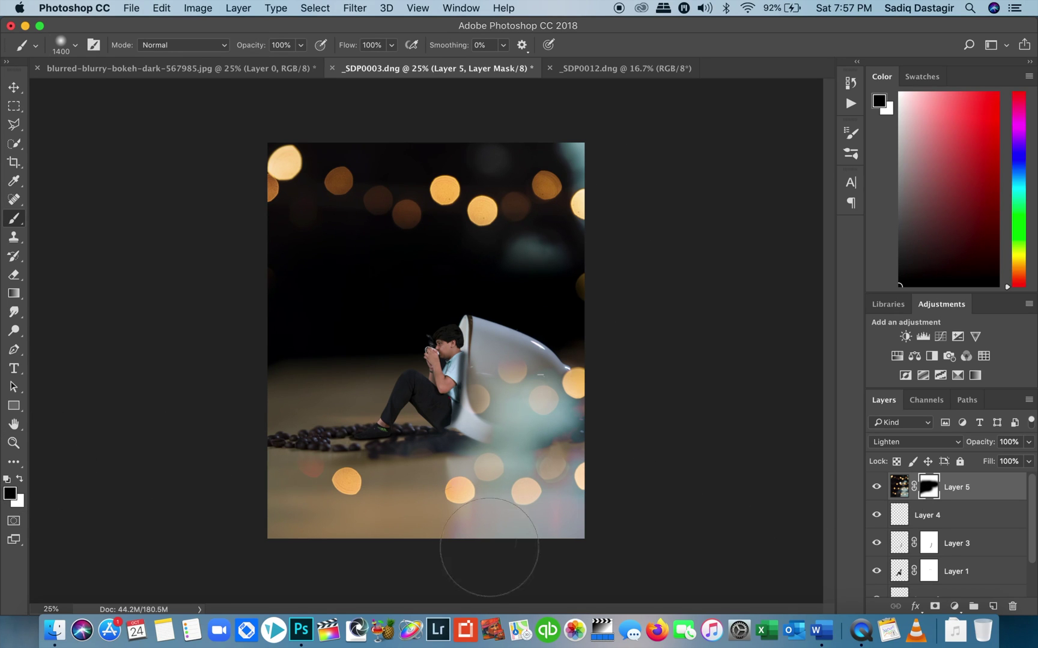
# - Paint white on the Layer 5 mask to restore some bokeh in the dark background above and beside the boy, undoing excessive strokes
pyautogui.click(20, 480)
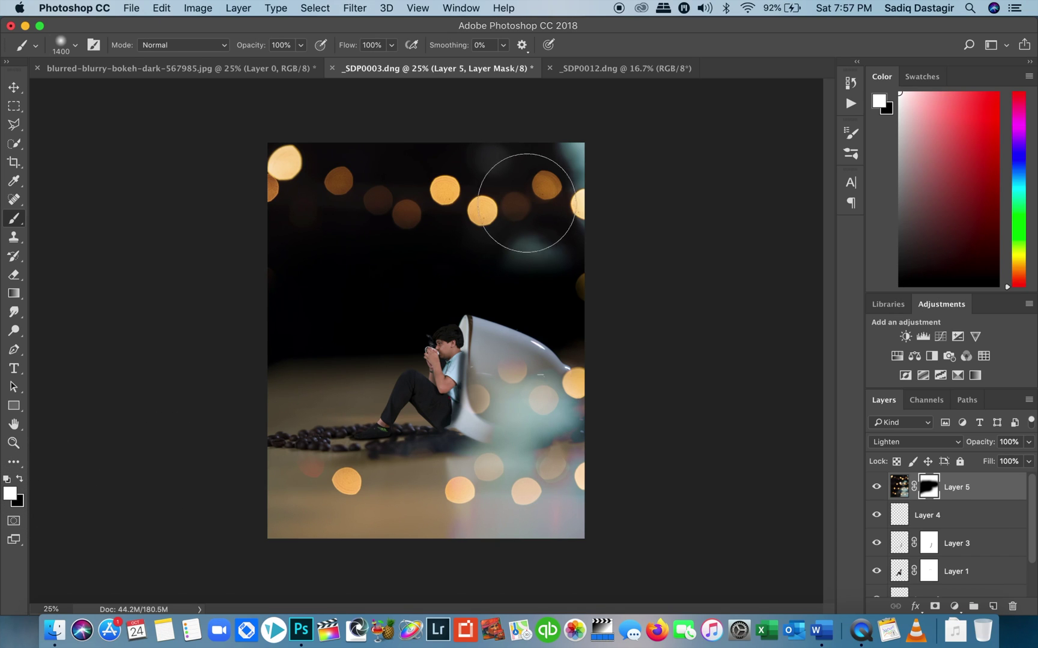
pyautogui.moveTo(326, 275)
pyautogui.mouseDown()
pyautogui.moveTo(283, 291)
pyautogui.moveTo(493, 258)
pyautogui.moveTo(534, 268)
pyautogui.moveTo(604, 317)
pyautogui.mouseUp()
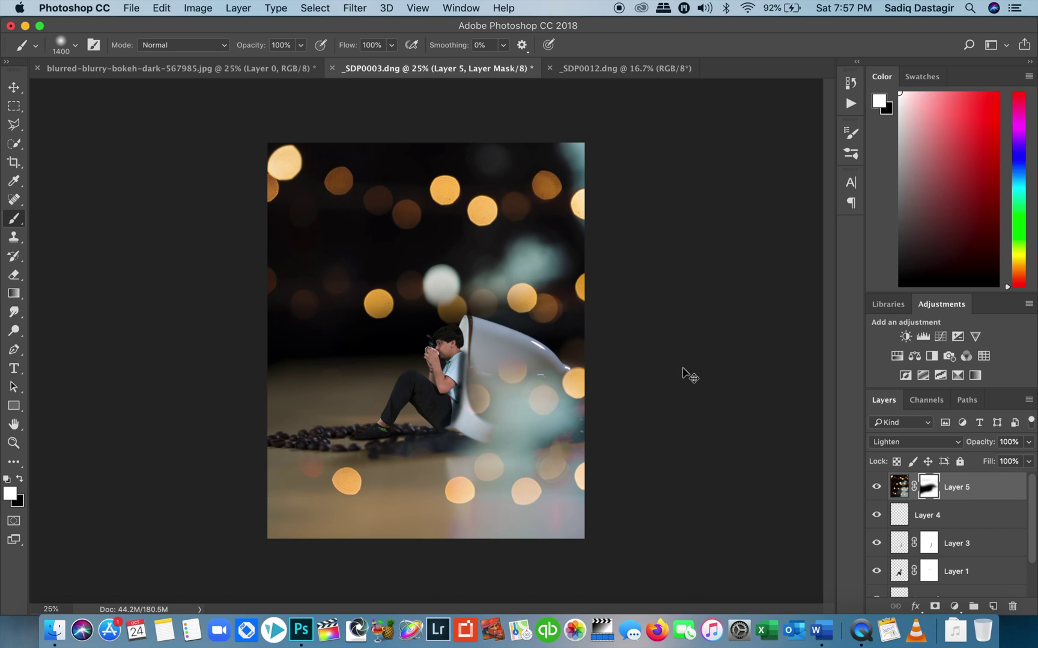
pyautogui.press('super+z')
pyautogui.moveTo(380, 267); pyautogui.dragTo(257, 289)
pyautogui.press('super+z')
pyautogui.moveTo(328, 278); pyautogui.dragTo(291, 277)
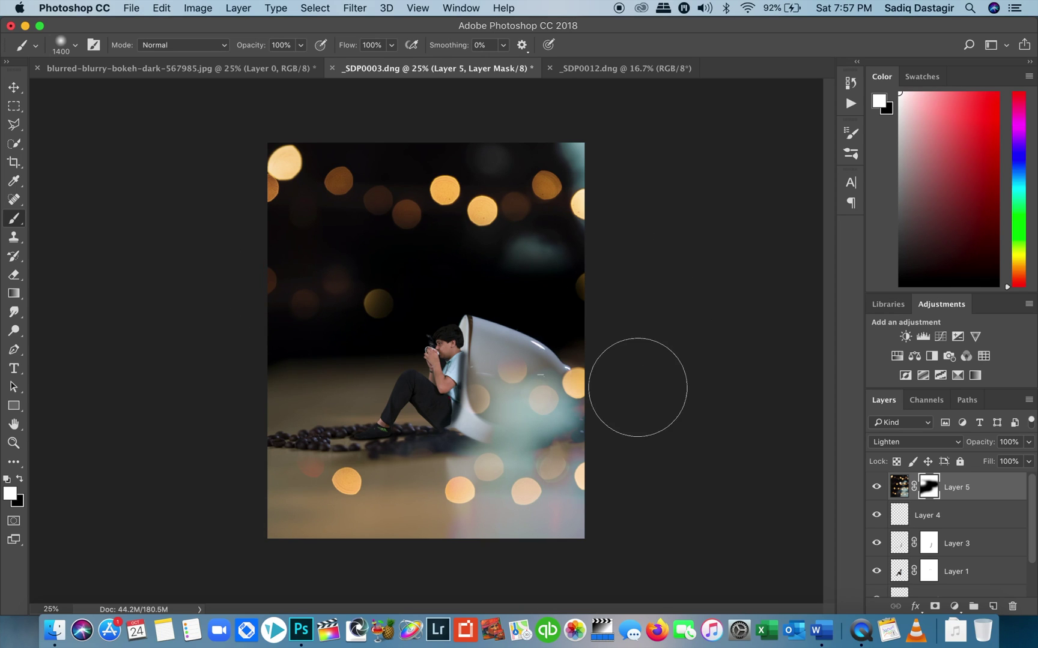
# - Reduce the opacity of the Layer 5 bokeh image to 71%
pyautogui.click(899, 489)
pyautogui.click(1029, 442)
pyautogui.moveTo(1030, 461)
pyautogui.mouseDown()
pyautogui.moveTo(997, 461)
pyautogui.moveTo(1007, 462)
pyautogui.mouseUp()
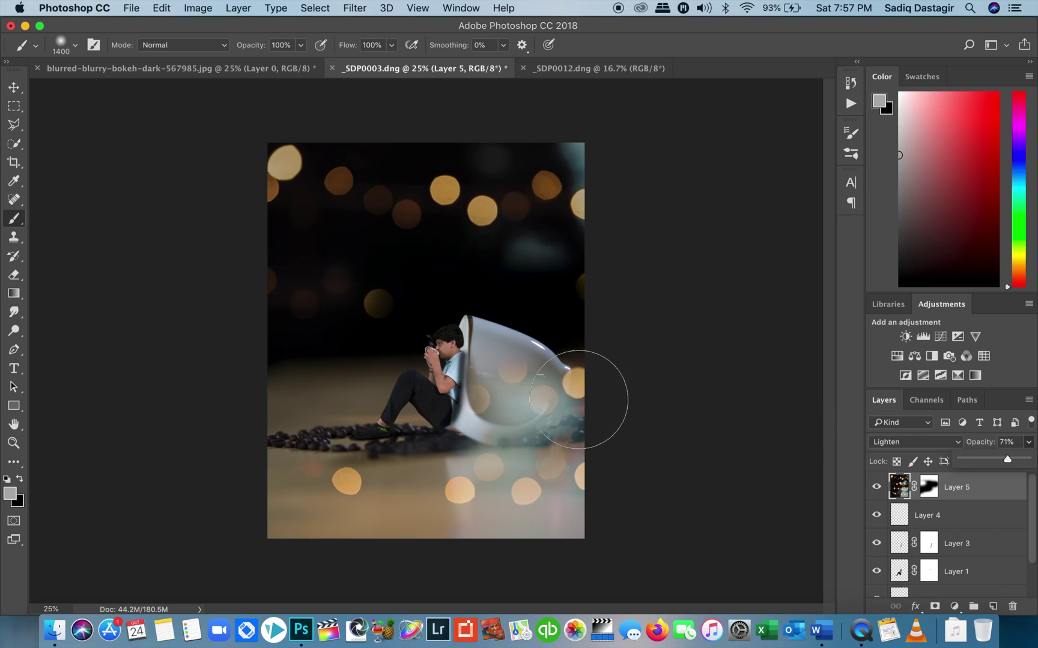
# - Examine the composite in full-screen view and again in the normal window, checking how the bokeh blends with the boy and cup
pyautogui.press('f')
pyautogui.press('f')
pyautogui.press('z')
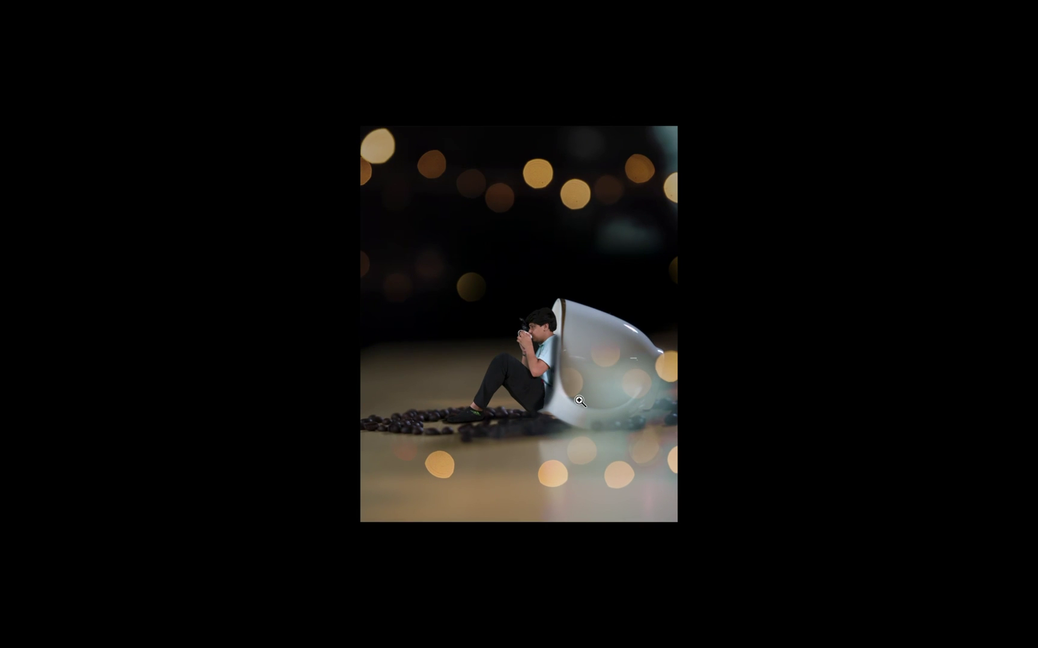
pyautogui.click(579, 400)
pyautogui.click(579, 400)
pyautogui.scroll(2, 579, 401)
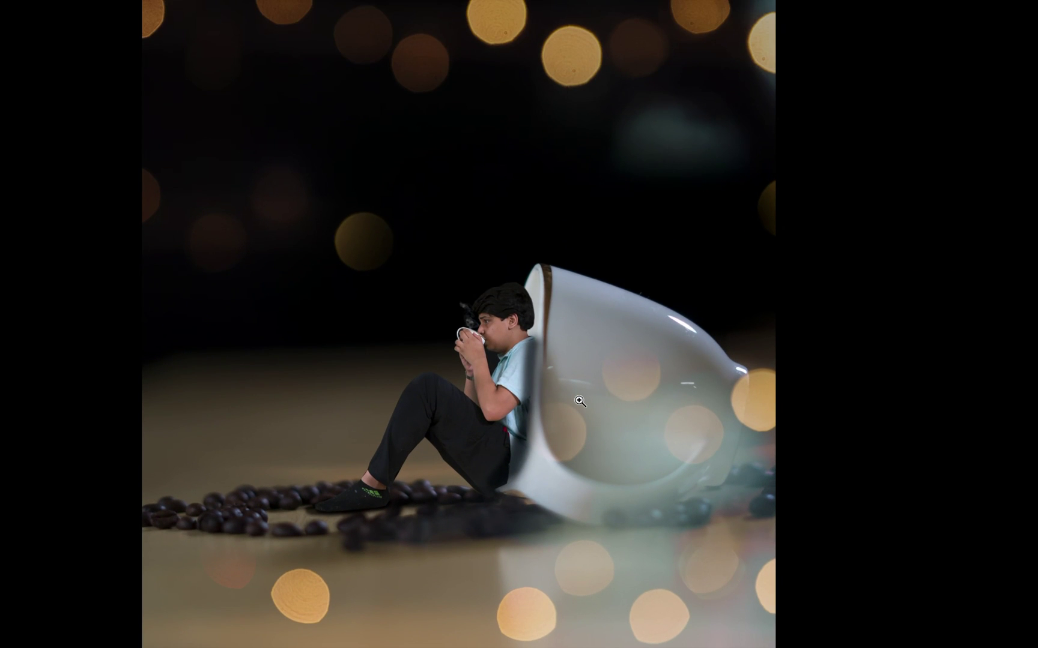
pyautogui.scroll(1, 579, 401)
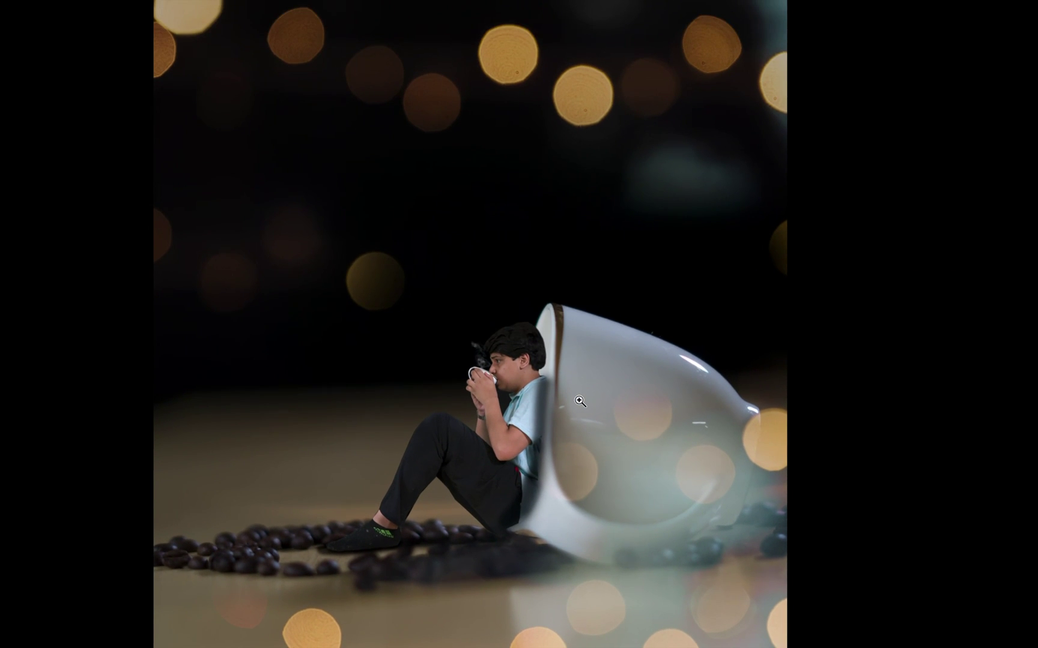
pyautogui.press('f')
pyautogui.press('super+0')
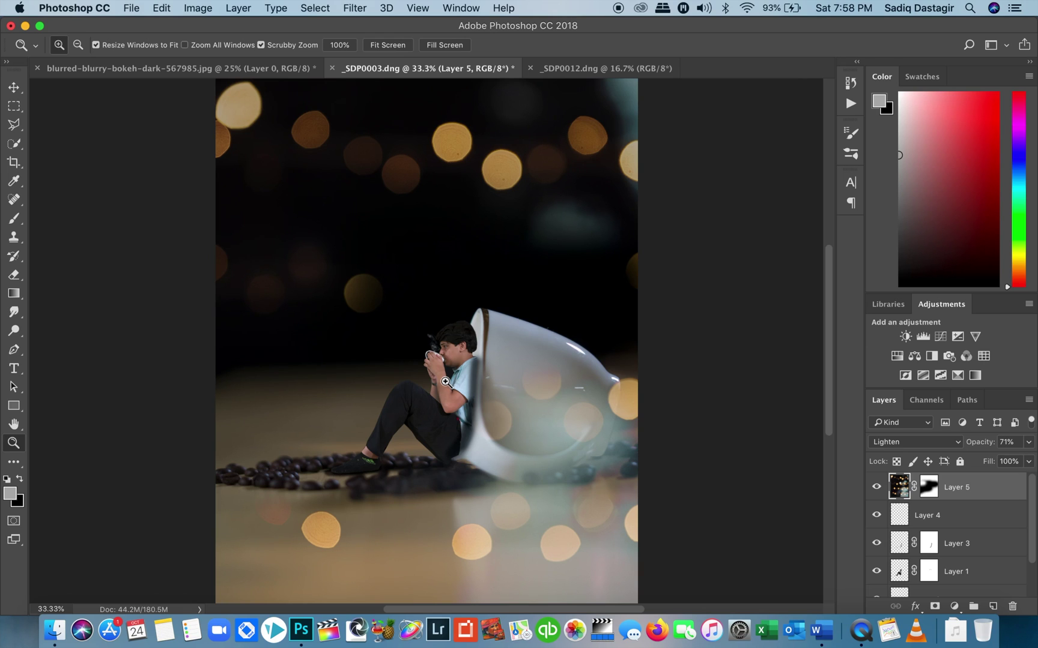
pyautogui.press('alt')
pyautogui.keyDown('alt'); pyautogui.click(445, 381); pyautogui.keyUp('alt')
pyautogui.click(446, 382)
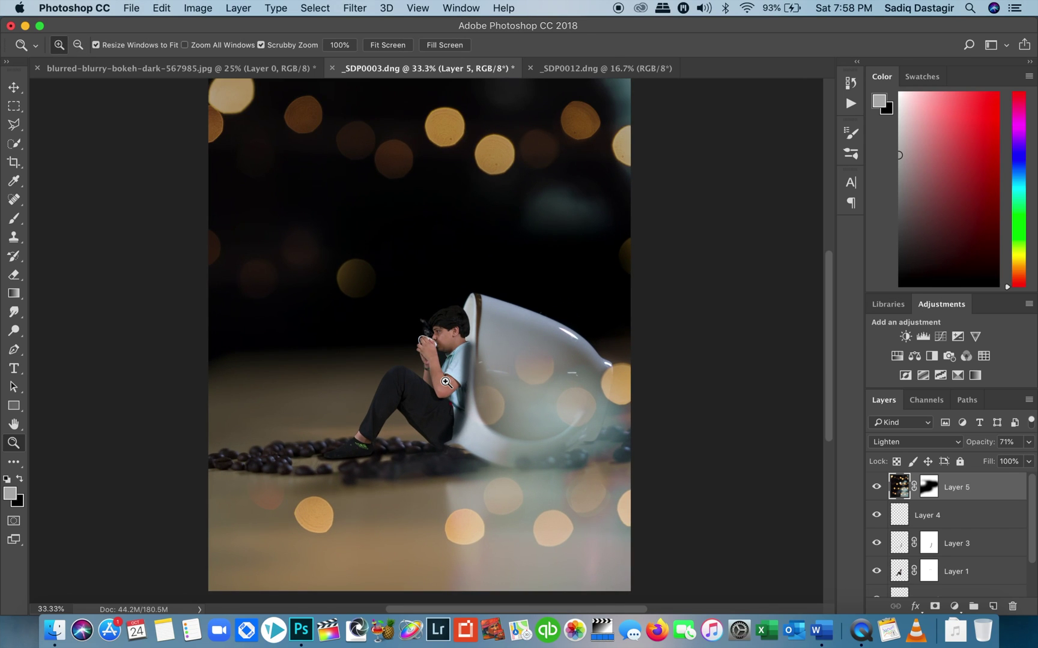
pyautogui.scroll(2, 445, 381)
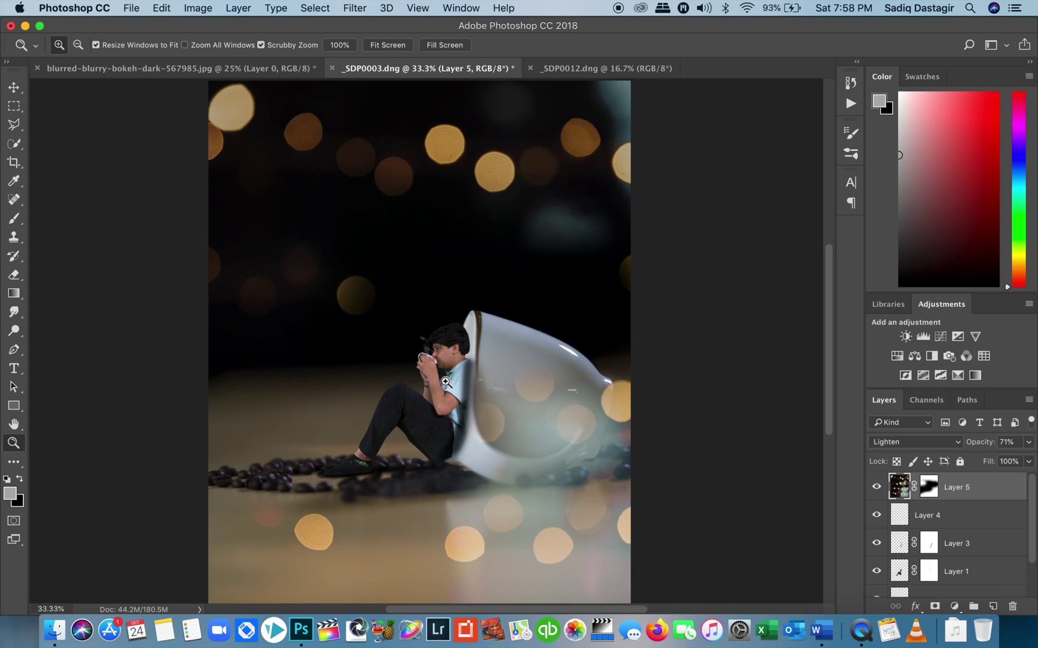